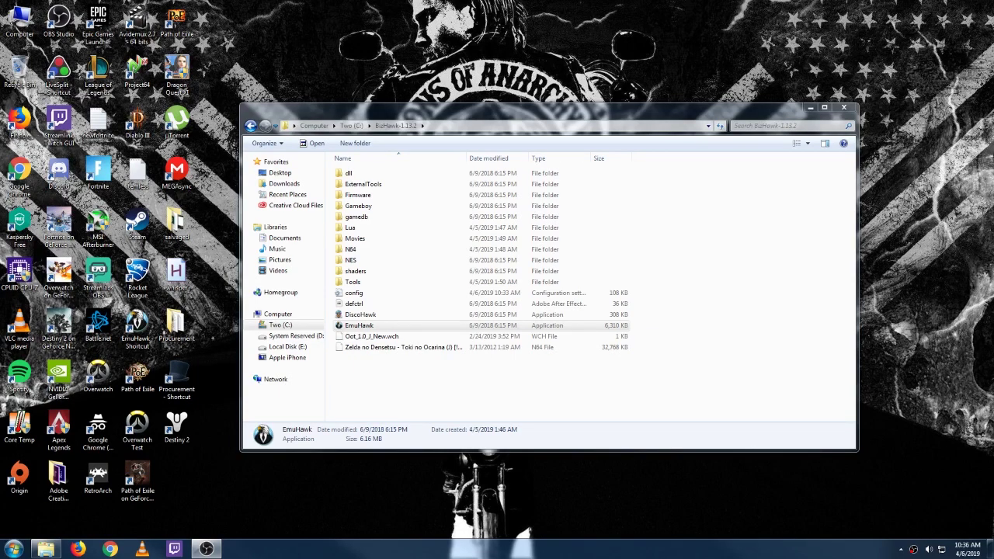
# Launch EmuHawk from the BizHawk-1.13.2 folder and load the recent Zelda no Densetsu - Toki no Ocarina ROM
pyautogui.click(347, 325)
pyautogui.doubleClick(347, 324)
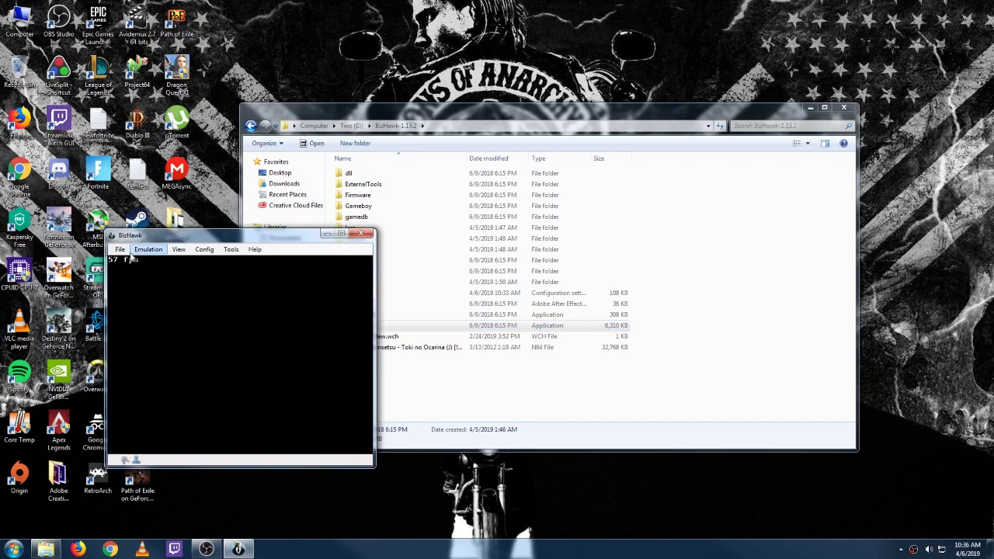
pyautogui.click(120, 250)
pyautogui.moveTo(146, 275)
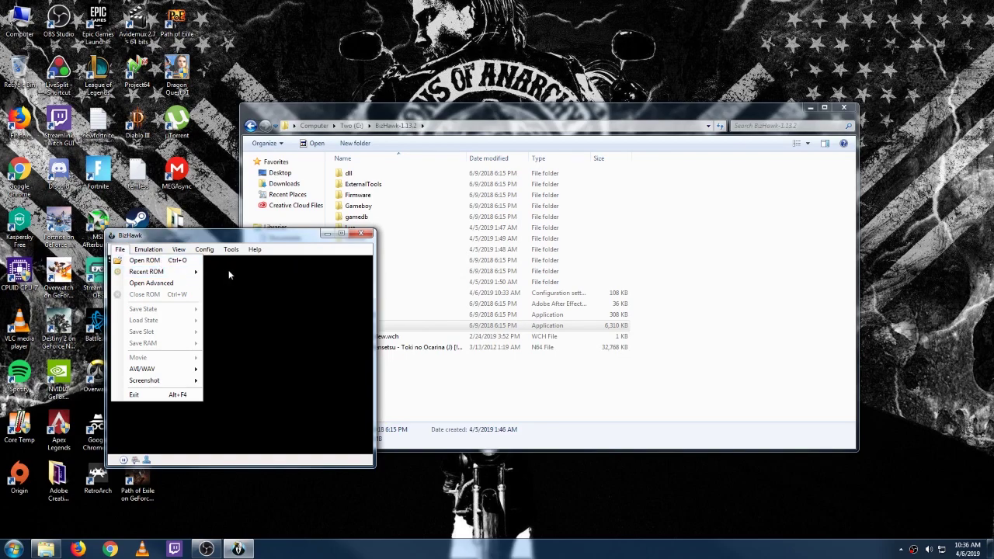
pyautogui.moveTo(186, 272)
pyautogui.click(231, 268)
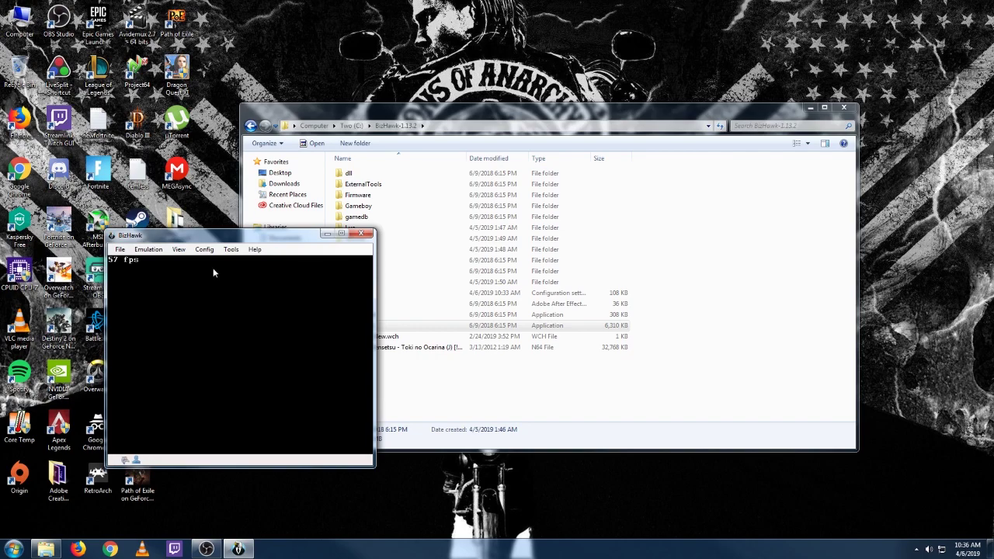
# Open the RAM Watch, Virtual Pad and TAStudio tools for the loaded game
pyautogui.click(230, 249)
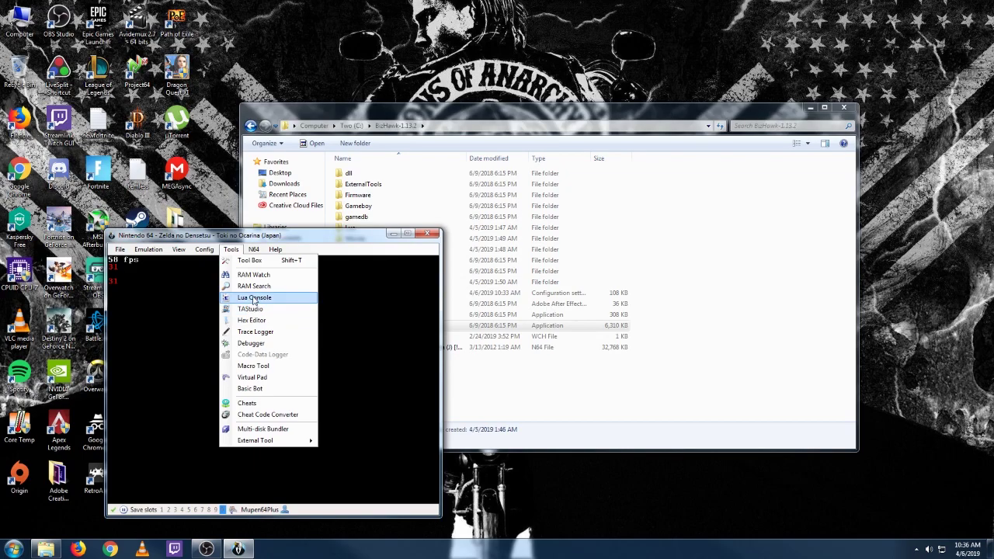
pyautogui.click(255, 275)
pyautogui.click(231, 249)
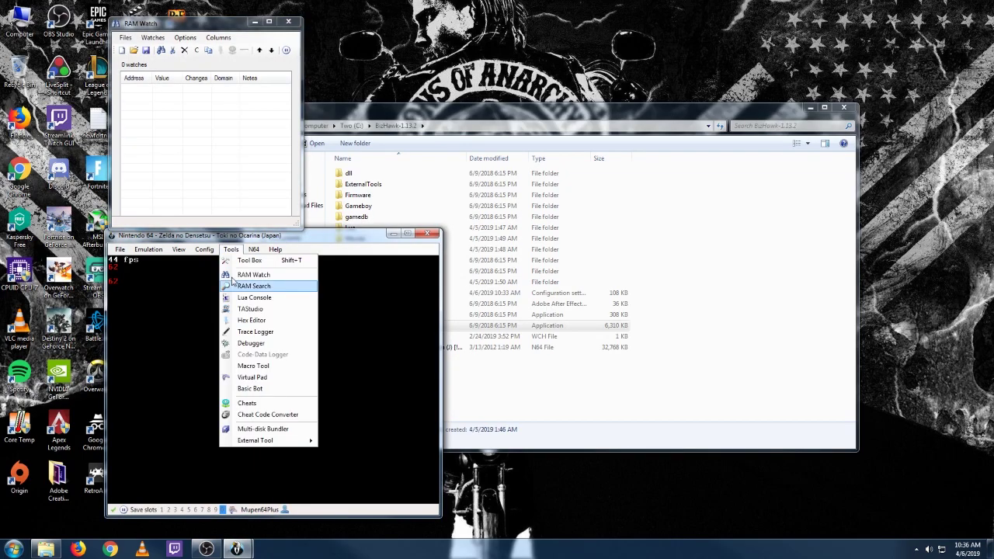
pyautogui.click(256, 378)
pyautogui.click(233, 249)
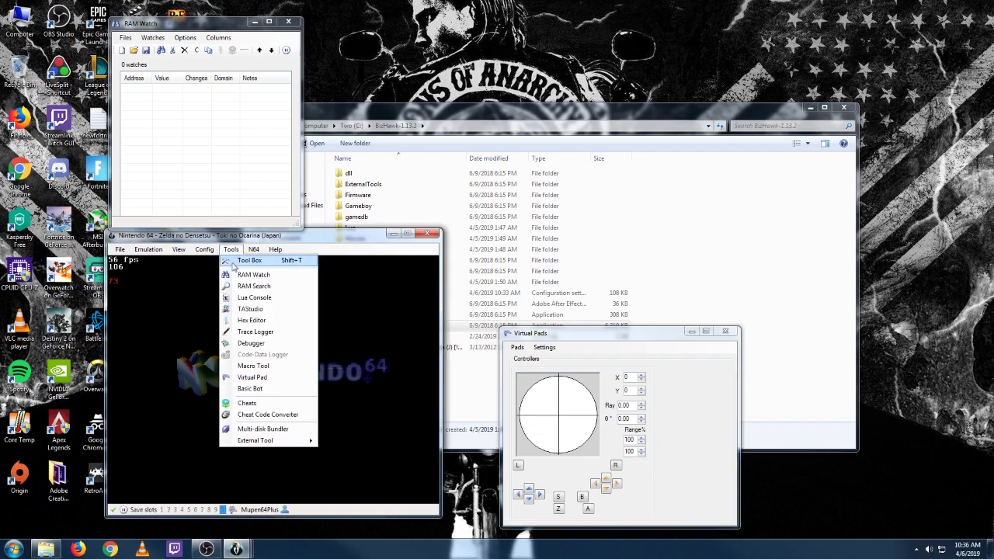
pyautogui.click(256, 312)
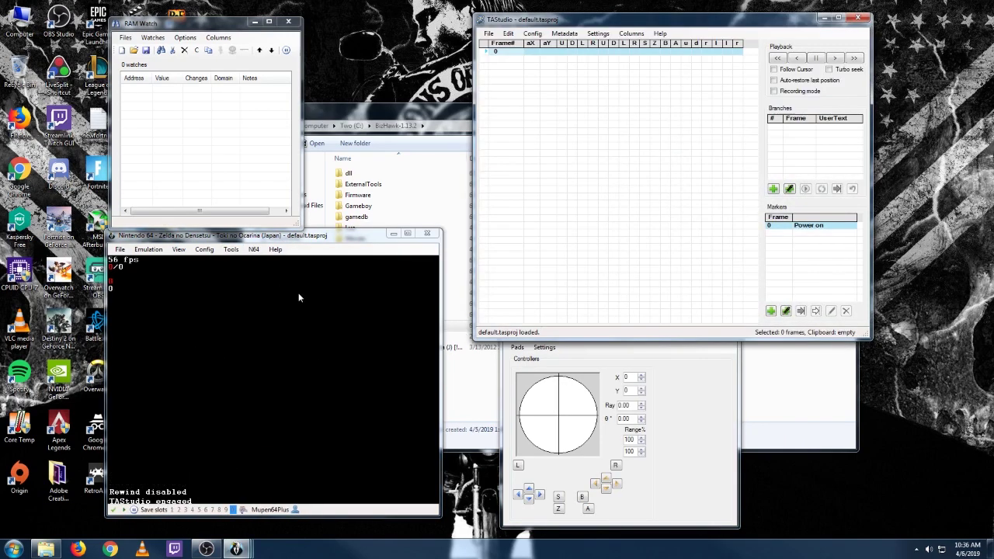
# Try a TAStudio file command, continue past the exception, and close all the tool windows and the emulator
pyautogui.click(489, 34)
pyautogui.click(506, 73)
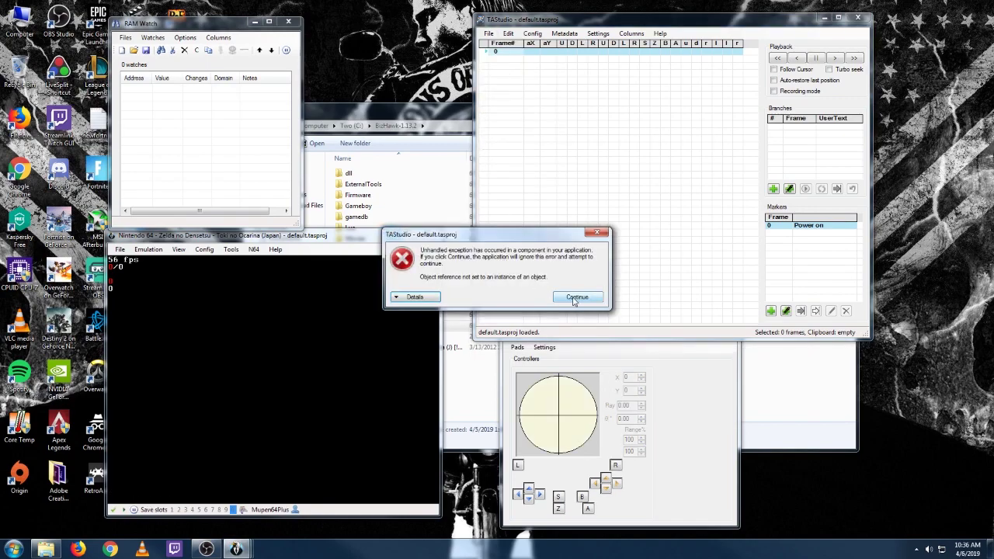
pyautogui.click(572, 299)
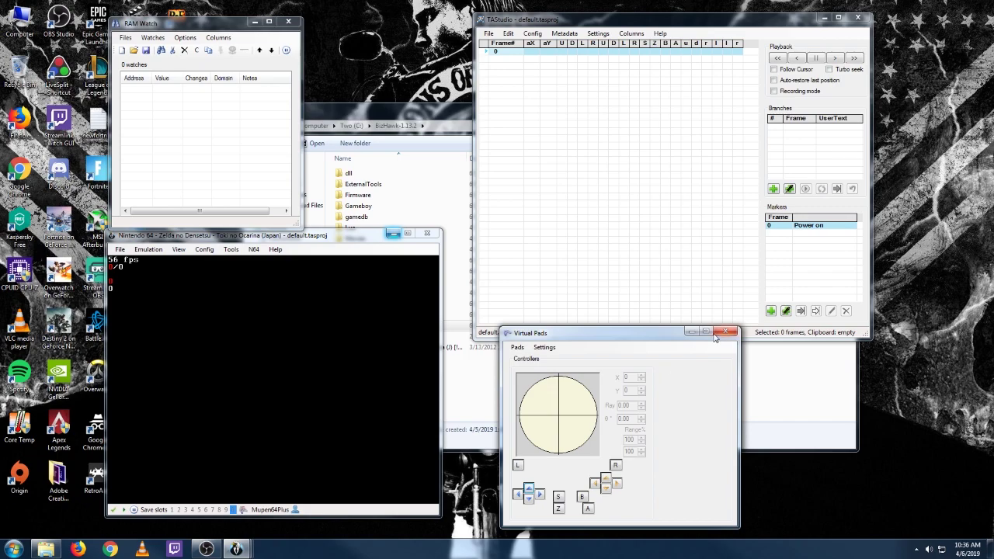
pyautogui.click(729, 333)
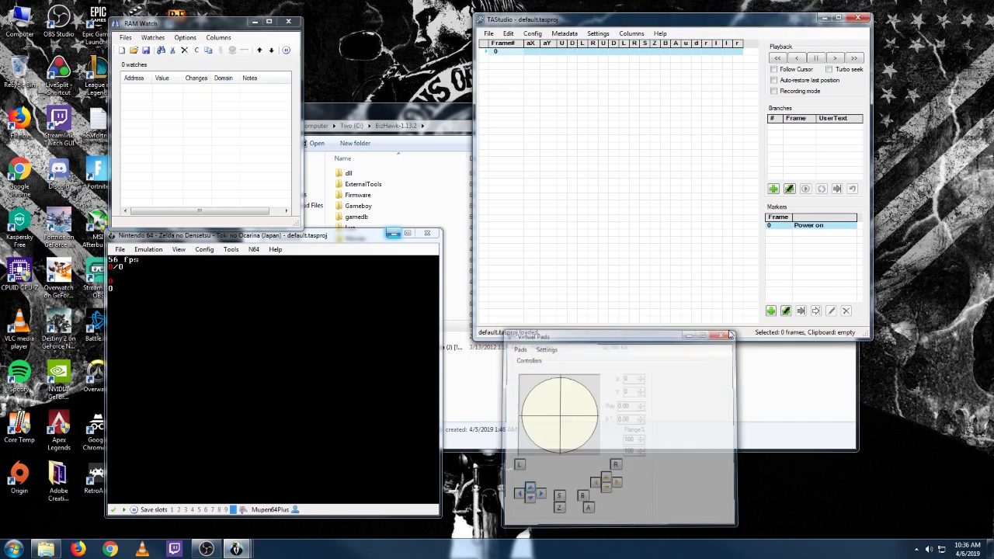
pyautogui.click(288, 20)
pyautogui.click(857, 17)
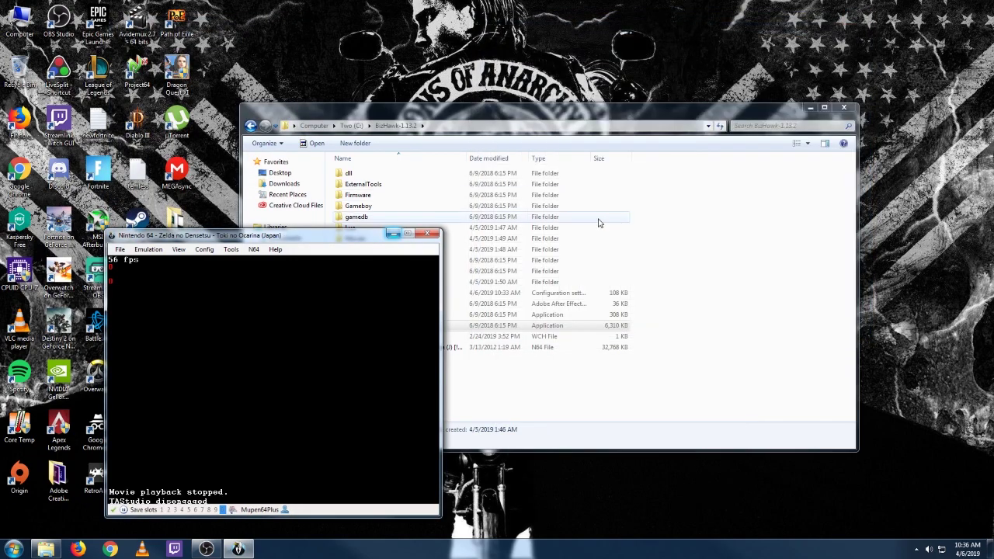
pyautogui.click(426, 233)
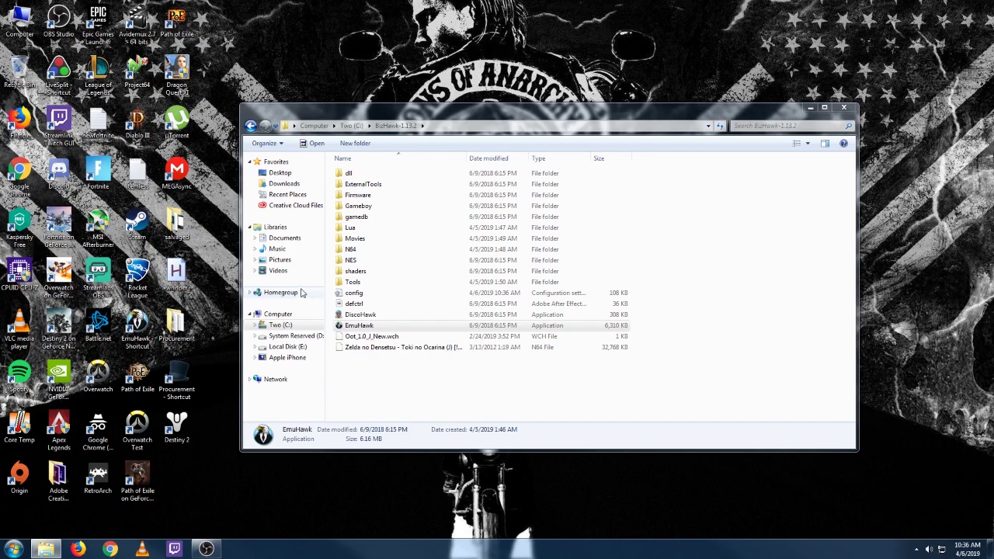
# Reload the recent Zelda no Densetsu - Toki no Ocarina ROM in a fresh EmuHawk session and start TAStudio
pyautogui.click(121, 250)
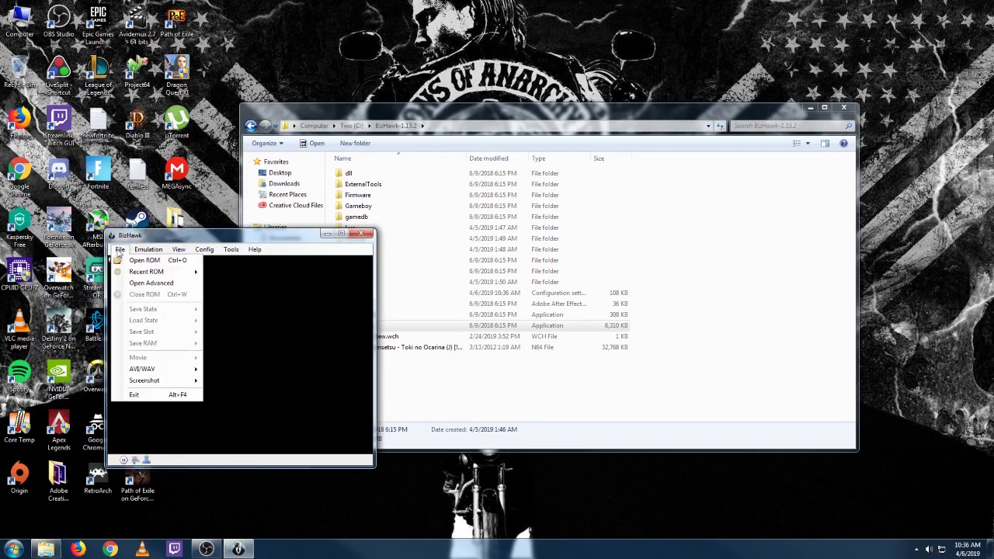
pyautogui.click(227, 273)
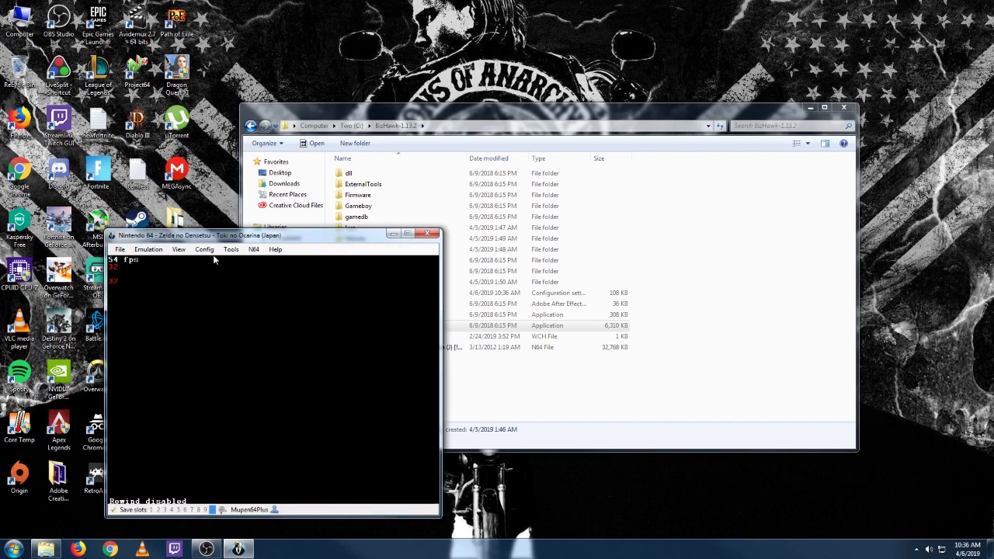
pyautogui.click(226, 249)
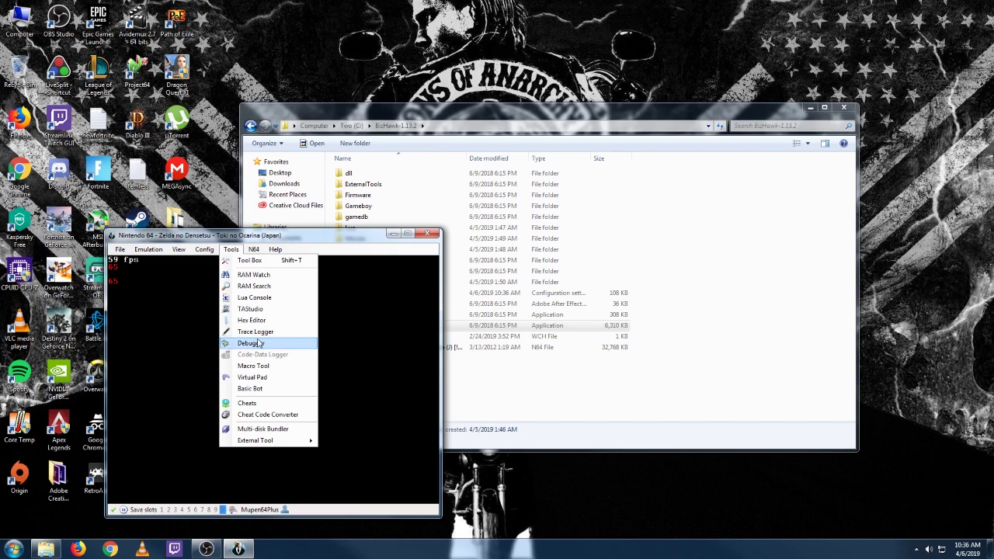
pyautogui.click(242, 308)
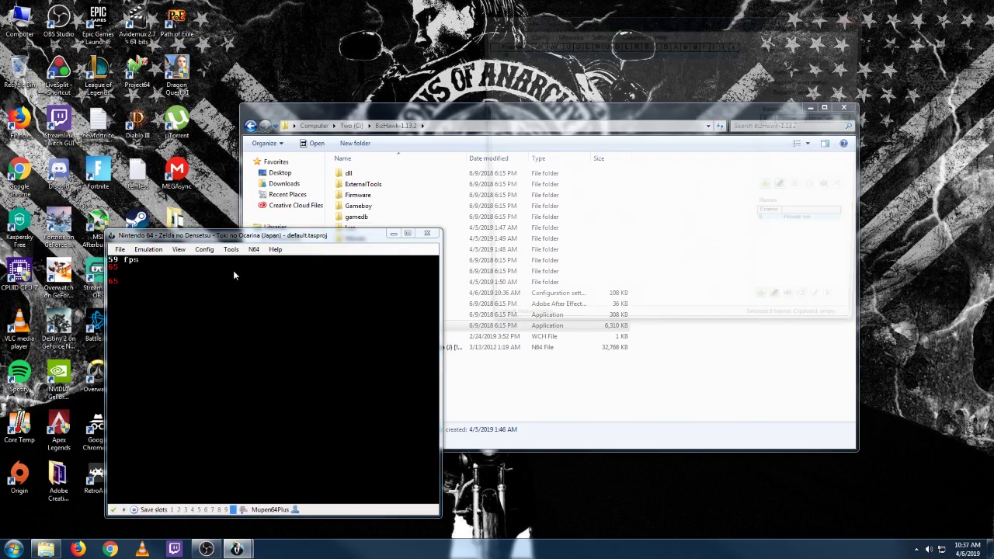
# Open the Virtual Pad, RAM Watch and Lua Console tools alongside TAStudio
pyautogui.click(231, 249)
pyautogui.click(256, 377)
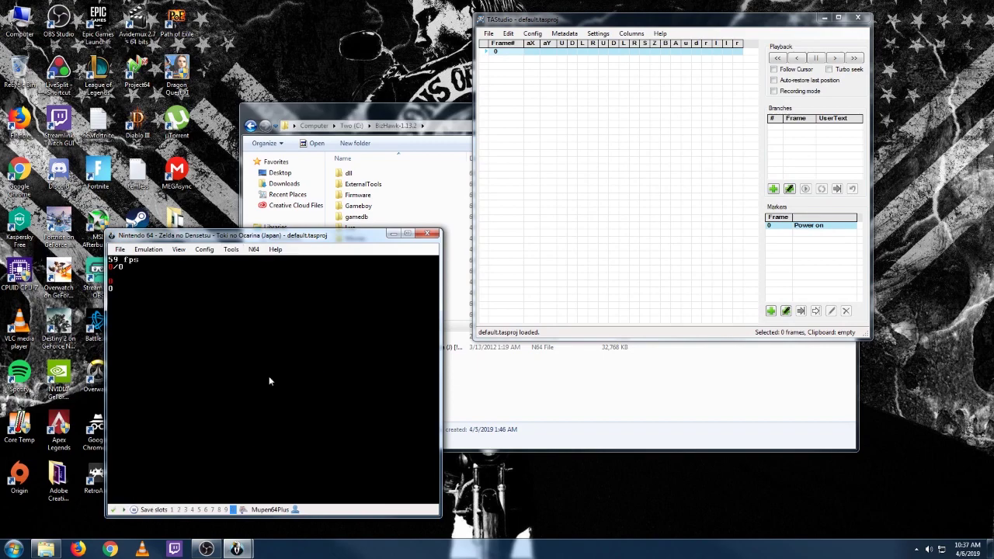
pyautogui.click(232, 249)
pyautogui.click(253, 275)
pyautogui.click(231, 249)
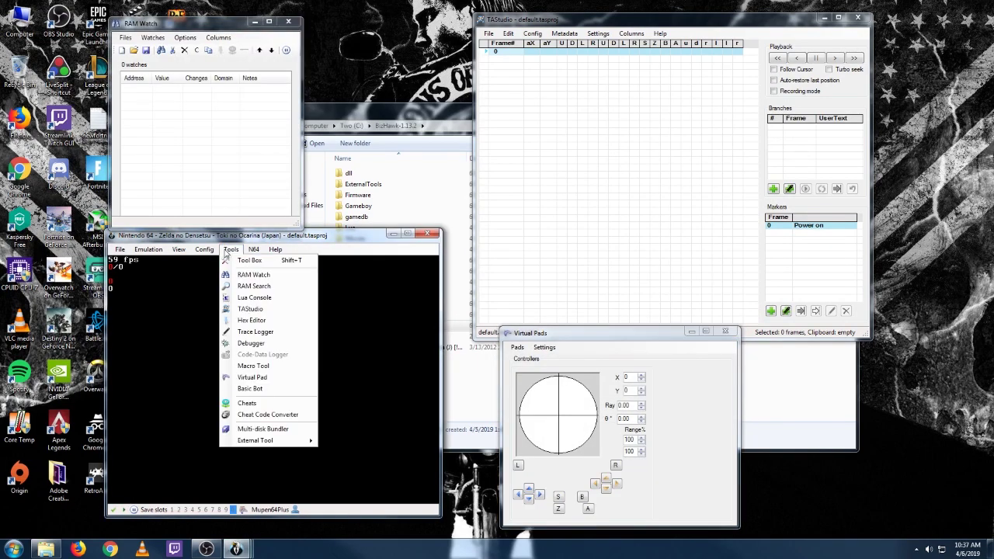
pyautogui.click(254, 297)
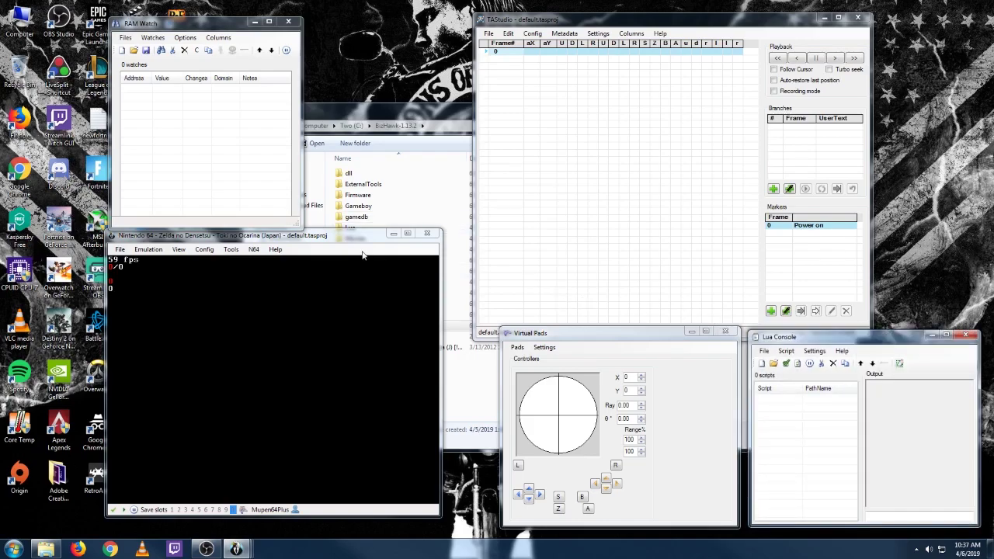
# Load the watch file Oot_1.0_J_New.wch from the BizHawk-1.13.2 folder into RAM Watch
pyautogui.click(153, 38)
pyautogui.moveTo(125, 38)
pyautogui.click(133, 62)
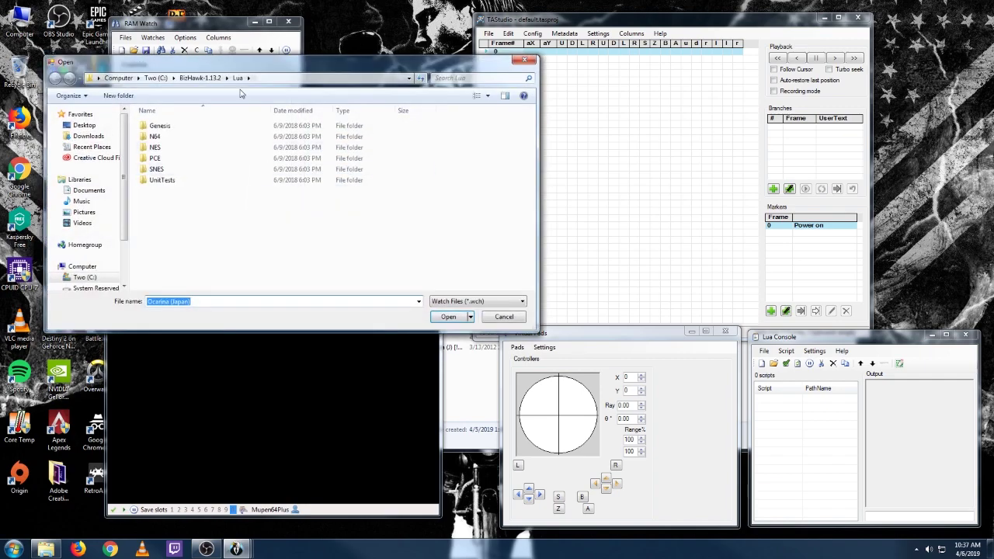
pyautogui.click(205, 80)
pyautogui.doubleClick(165, 249)
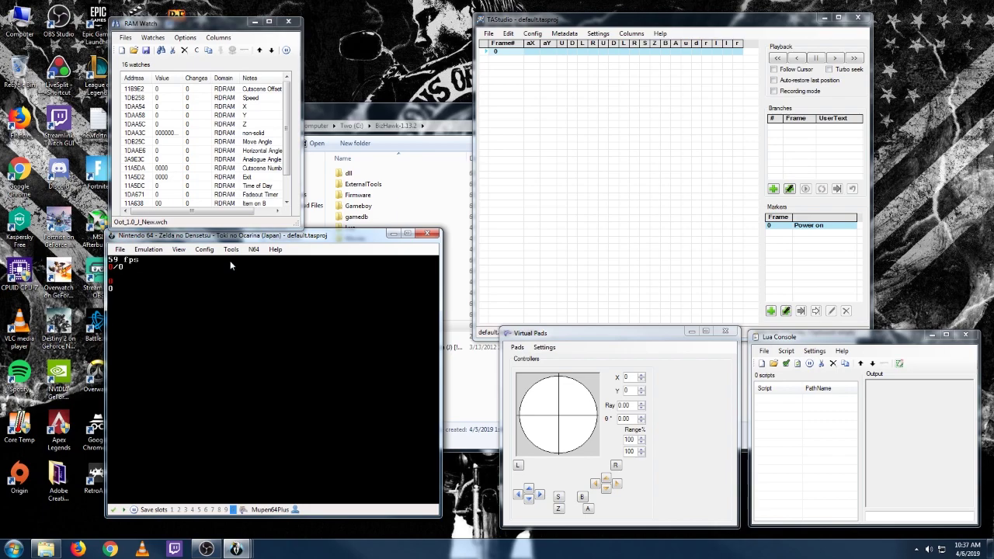
# Advance the emulation four frames one at a time, then unpause it and let it run to frame 372
pyautogui.press('f')
pyautogui.press('f')
pyautogui.press('f')
pyautogui.press('f')
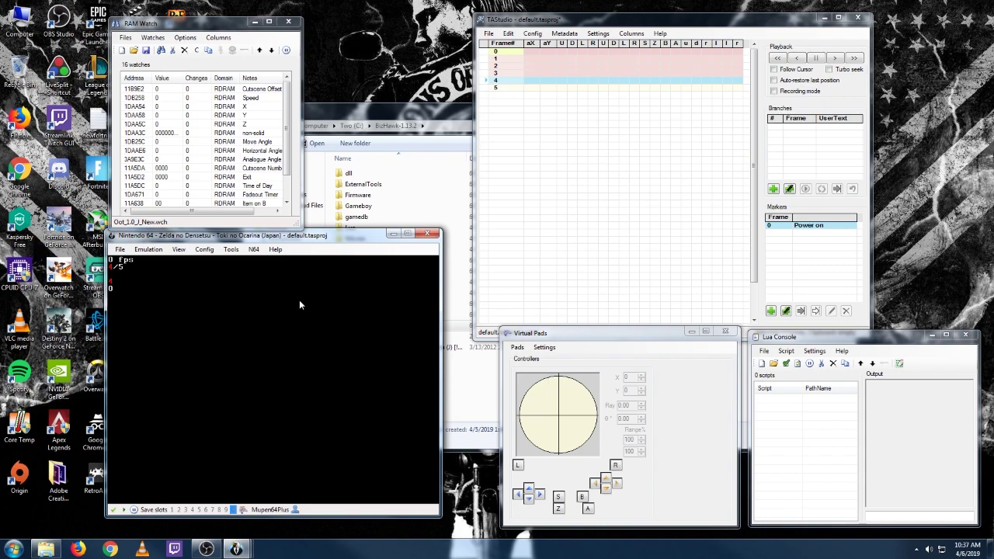
pyautogui.press('Pause')
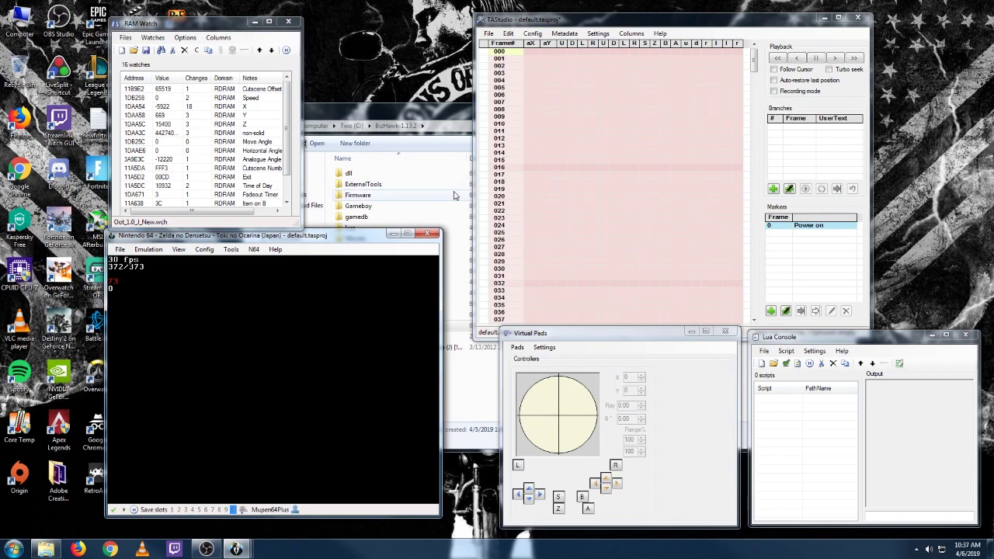
# Turn on Follow Cursor in TAStudio, seek back to frames 370 and 367, and advance one frame
pyautogui.click(787, 73)
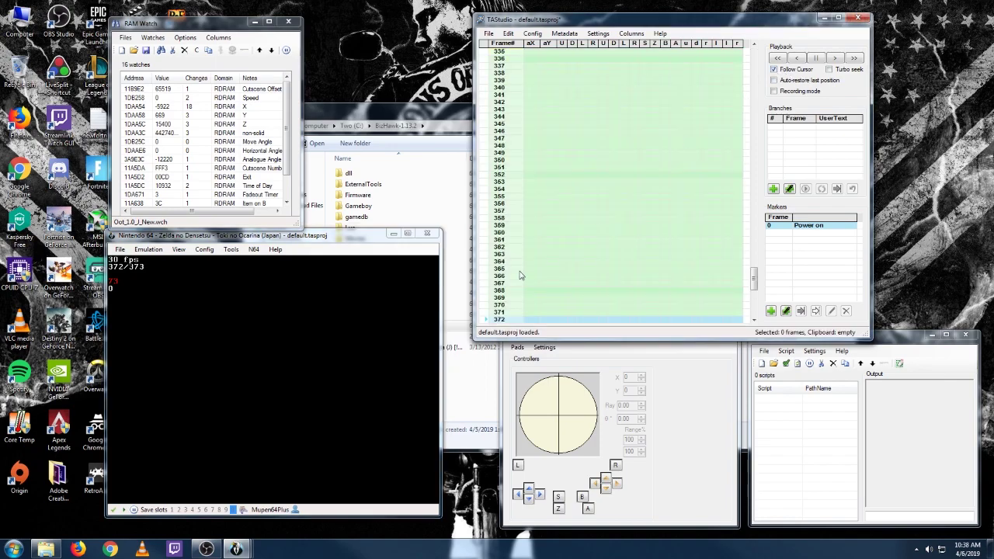
pyautogui.click(486, 307)
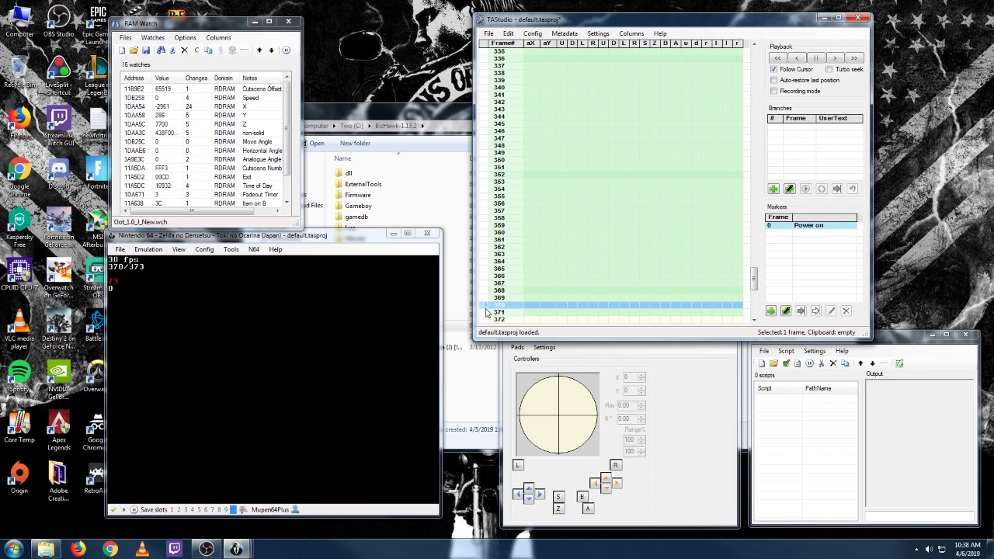
pyautogui.click(487, 284)
pyautogui.scroll(-4, 486, 267)
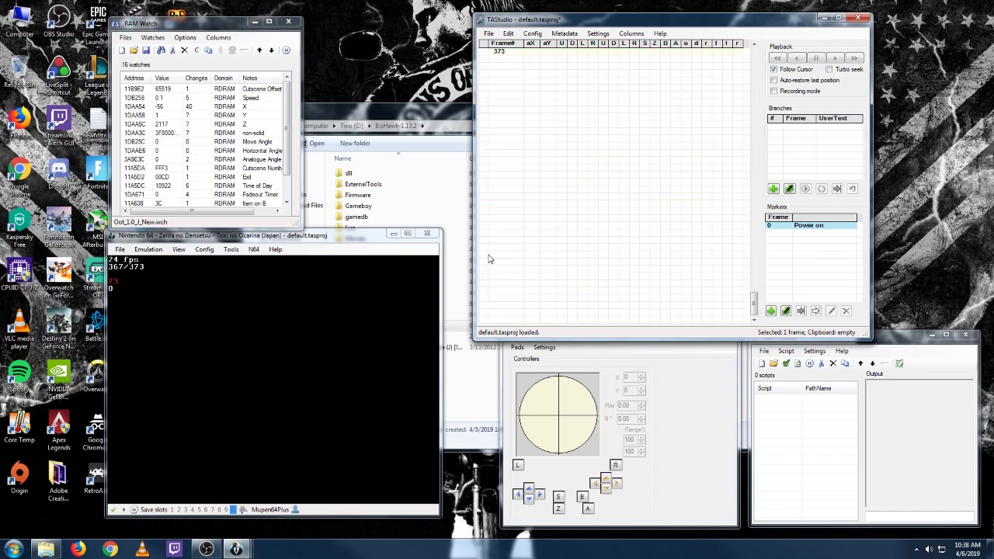
pyautogui.press('f')
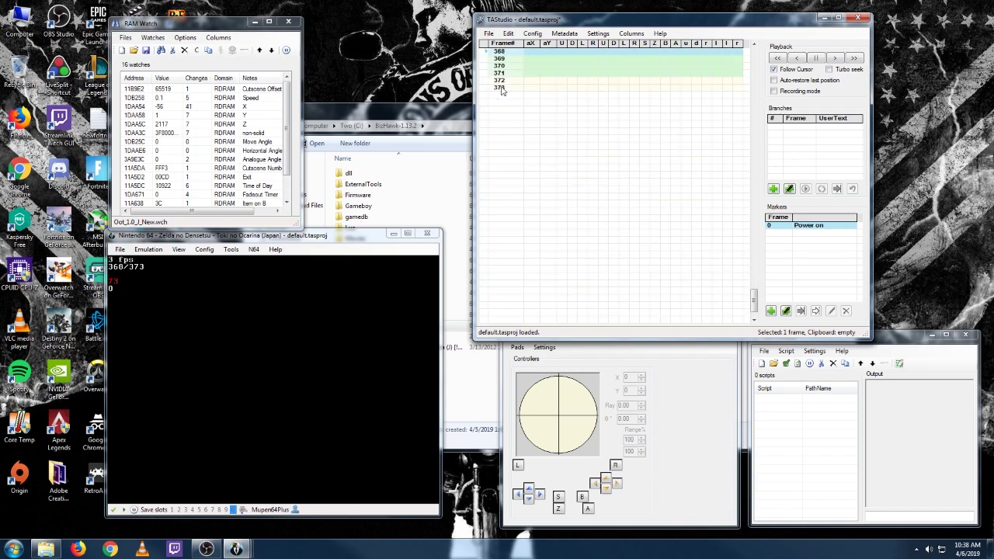
# Seek the TAStudio movie back to frame 355 and frame-advance to frame 357
pyautogui.scroll(3, 502, 93)
pyautogui.click(487, 88)
pyautogui.scroll(12, 495, 116)
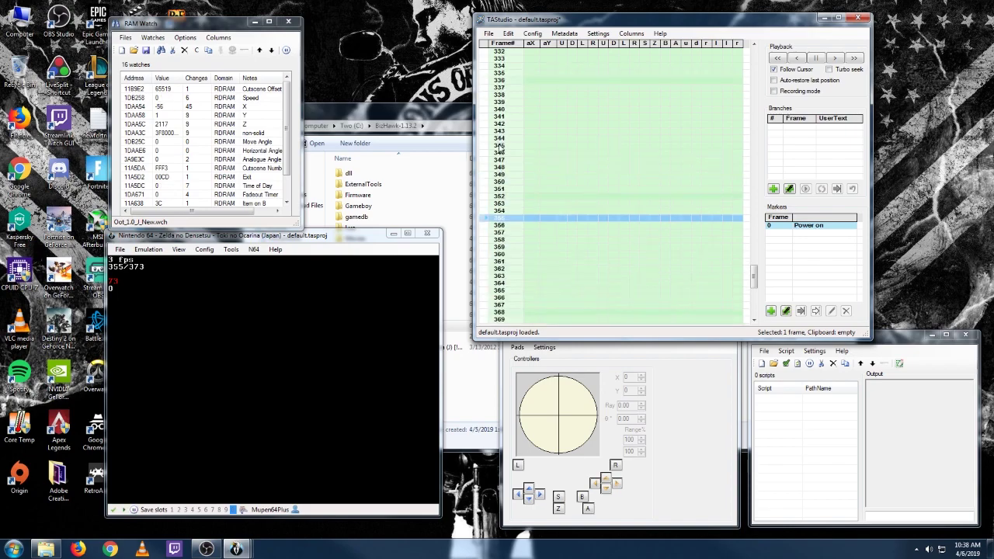
pyautogui.press('f')
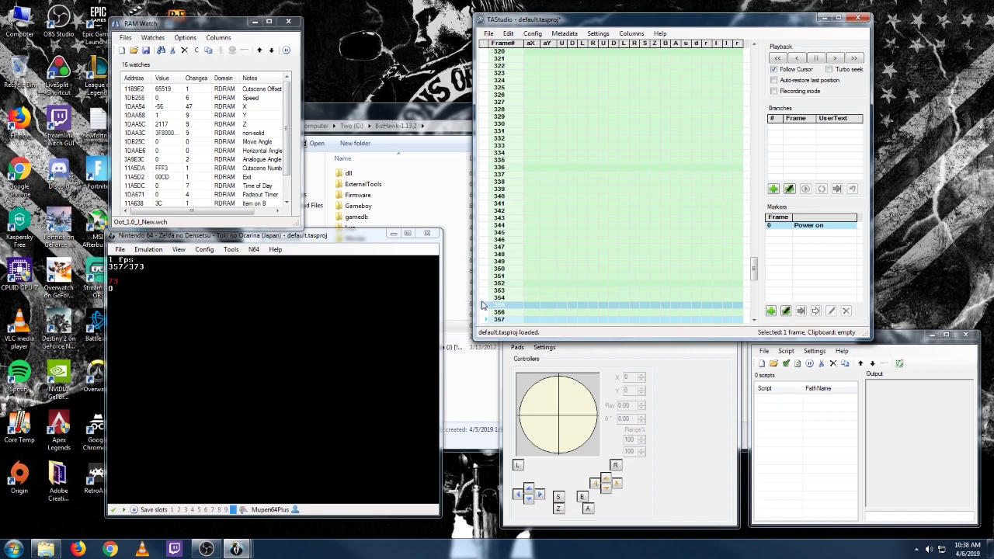
# Enable Recording mode in TAStudio and frame-advance the game without input to frame 368
pyautogui.click(775, 90)
pyautogui.click(382, 342)
pyautogui.press('f')
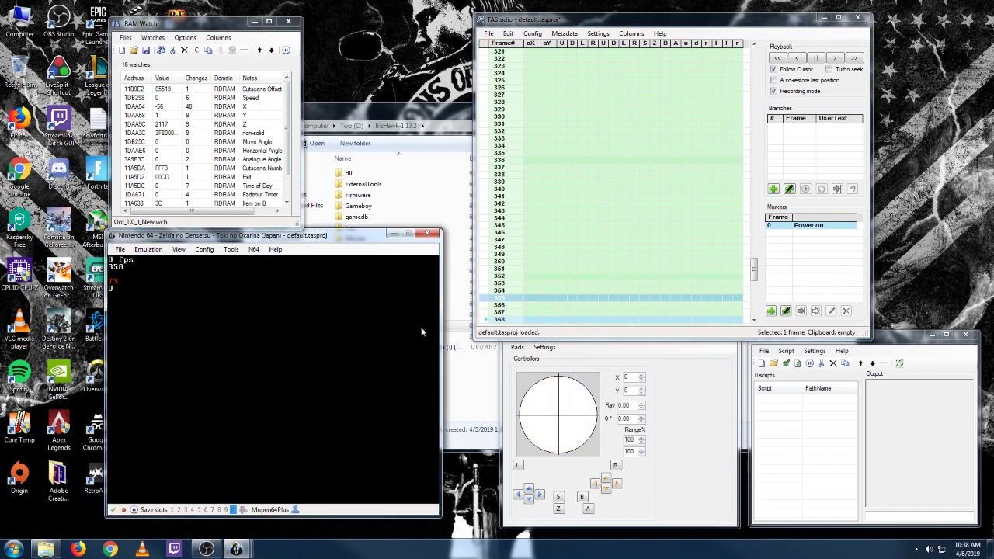
pyautogui.press('f')
pyautogui.press('f')
pyautogui.press('f')
pyautogui.press('f')
pyautogui.press('f')
pyautogui.press('f')
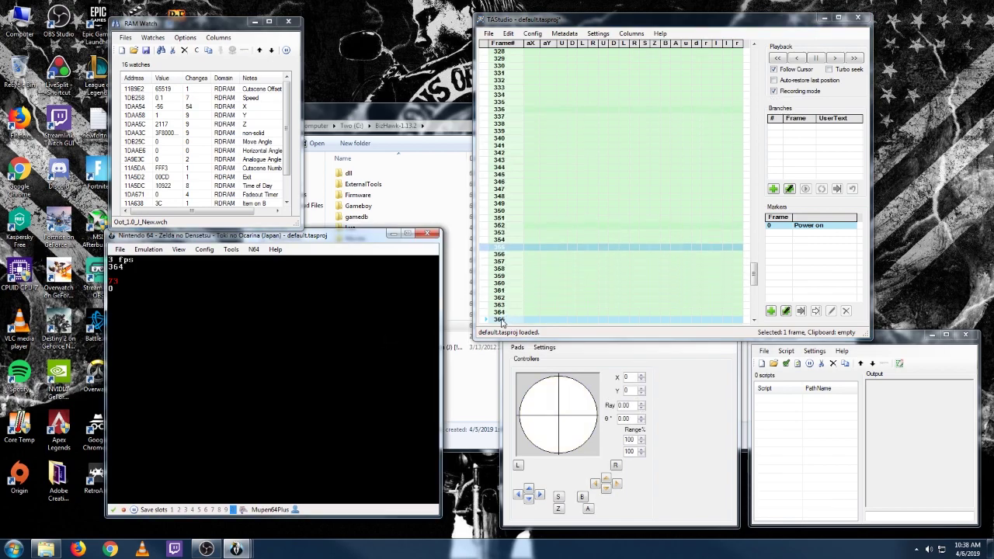
pyautogui.press('f')
pyautogui.press('f')
pyautogui.press('f')
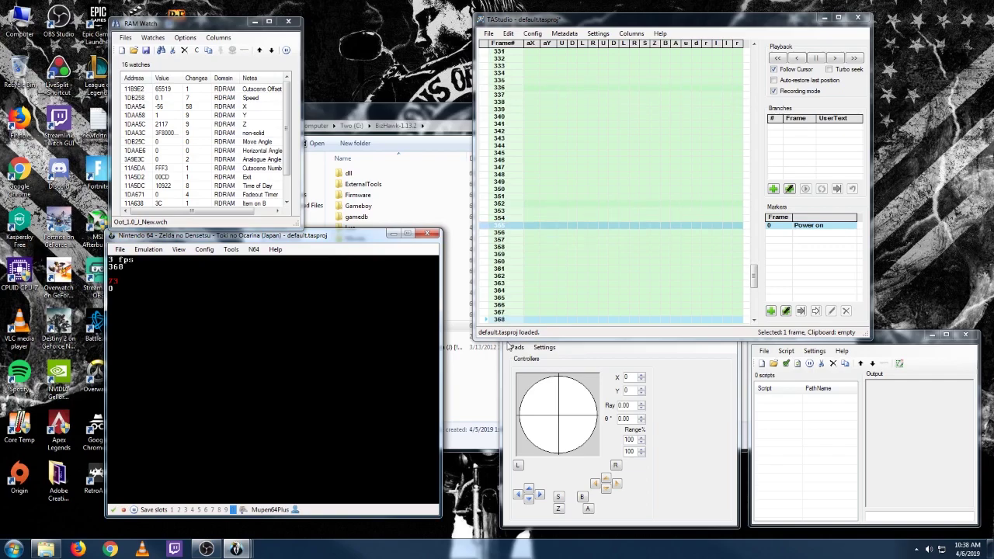
pyautogui.press('f')
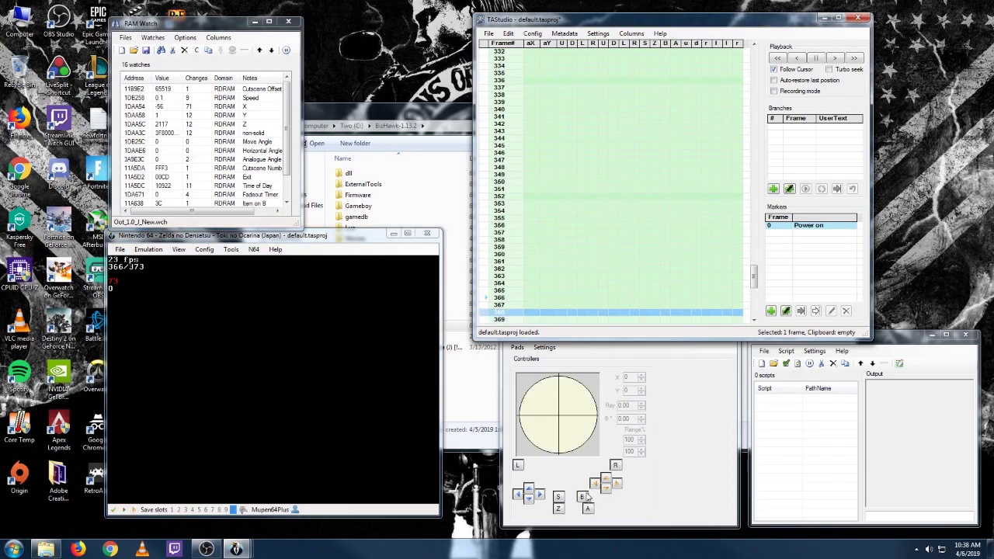
# Hold A on the virtual pad and frame-advance to record it from frame 368 through frame 390
pyautogui.click(587, 509)
pyautogui.press('f')
pyautogui.press('f')
pyautogui.press('f')
pyautogui.press('f')
pyautogui.press('f')
pyautogui.press('f')
pyautogui.press('f')
pyautogui.press('f')
pyautogui.press('f')
pyautogui.press('f')
pyautogui.press('f')
pyautogui.press('f')
pyautogui.press('f')
pyautogui.press('f')
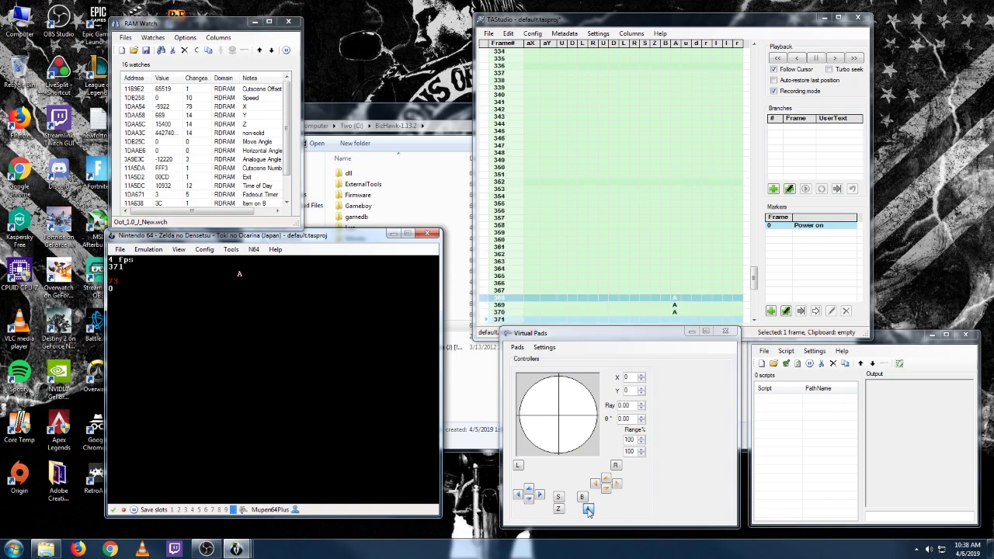
pyautogui.press('f')
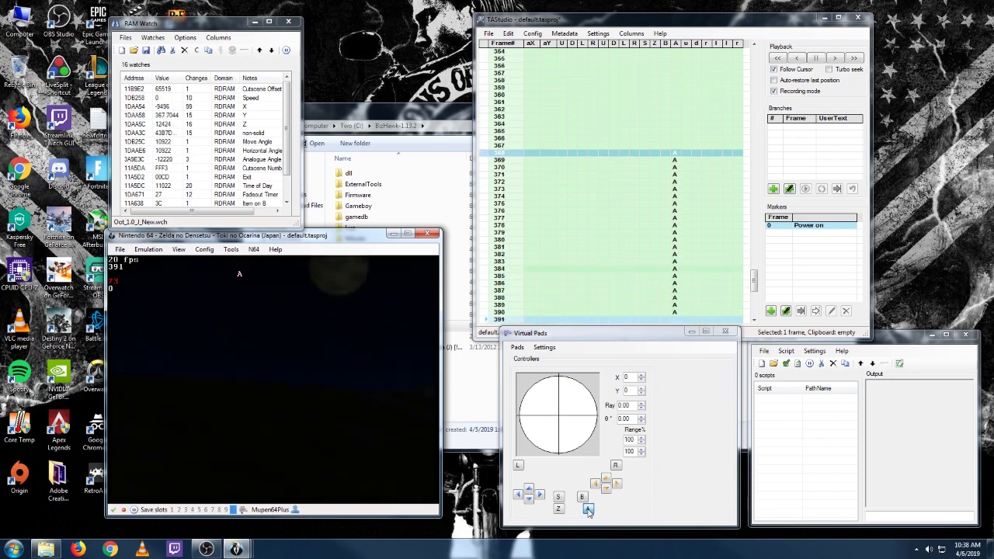
# Release A on the virtual pad, remove the A input from frame 368, and seek the movie past its last A input
pyautogui.click(588, 509)
pyautogui.click(675, 154)
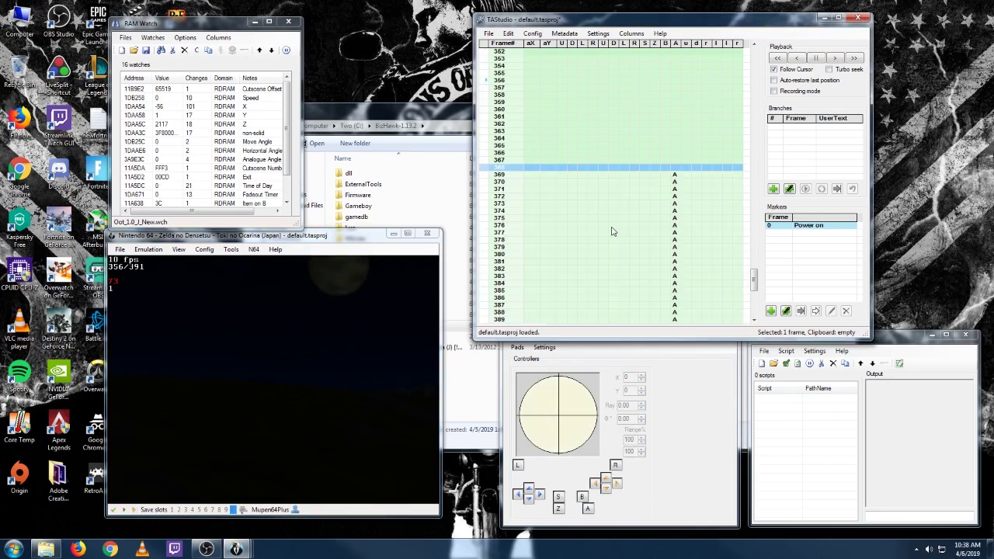
pyautogui.click(482, 312)
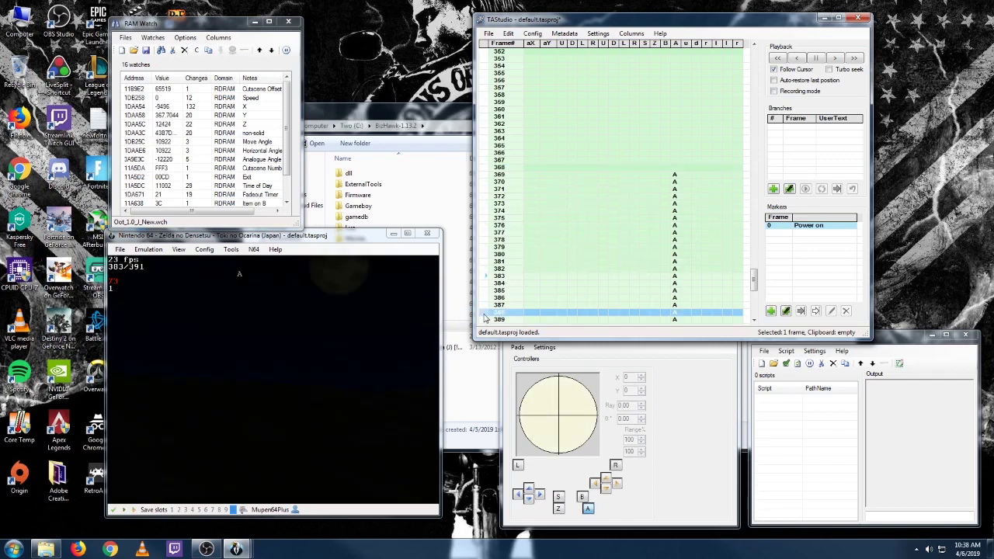
pyautogui.scroll(-2, 483, 312)
pyautogui.click(484, 311)
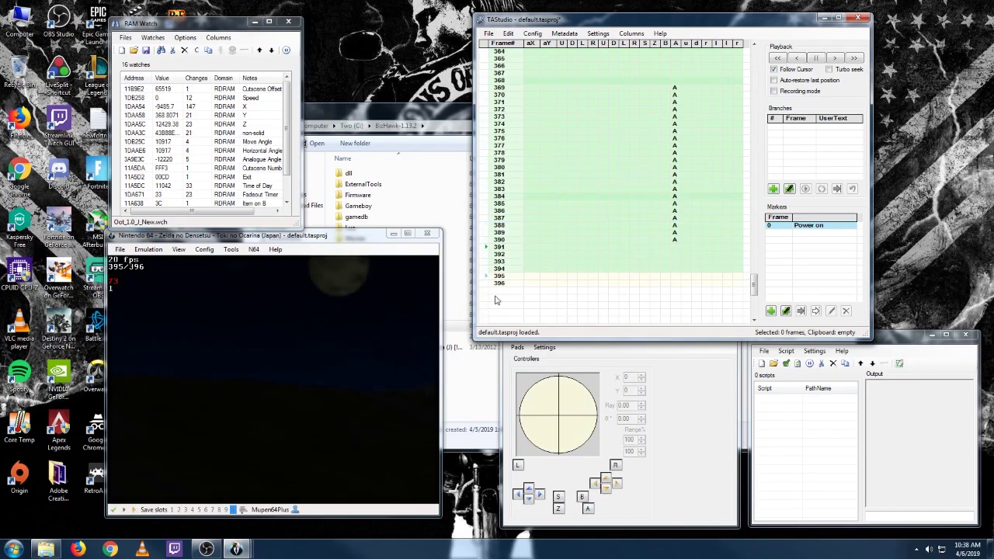
# Remove the A input from frame 369 and seek the movie forward to frame 398
pyautogui.click(674, 88)
pyautogui.click(496, 297)
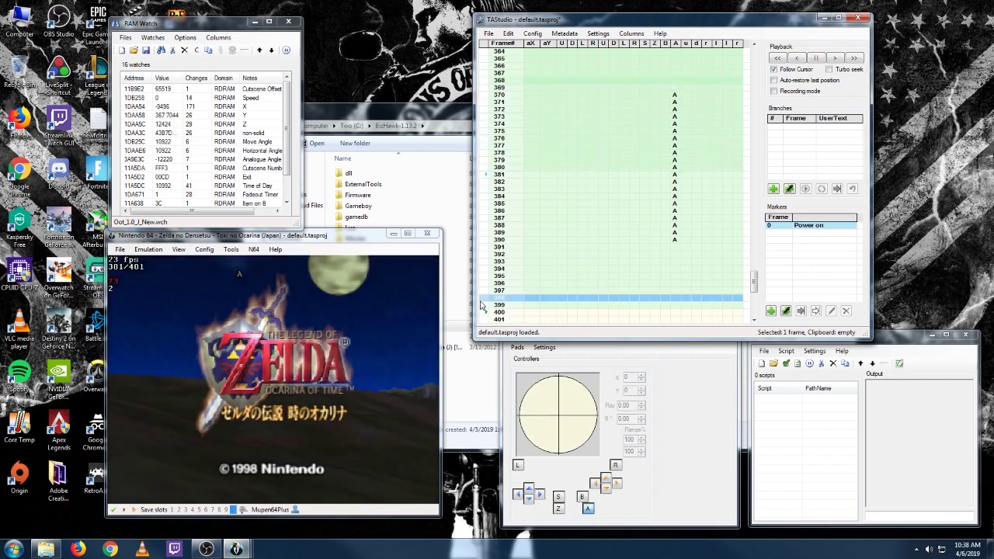
pyautogui.scroll(8, 645, 259)
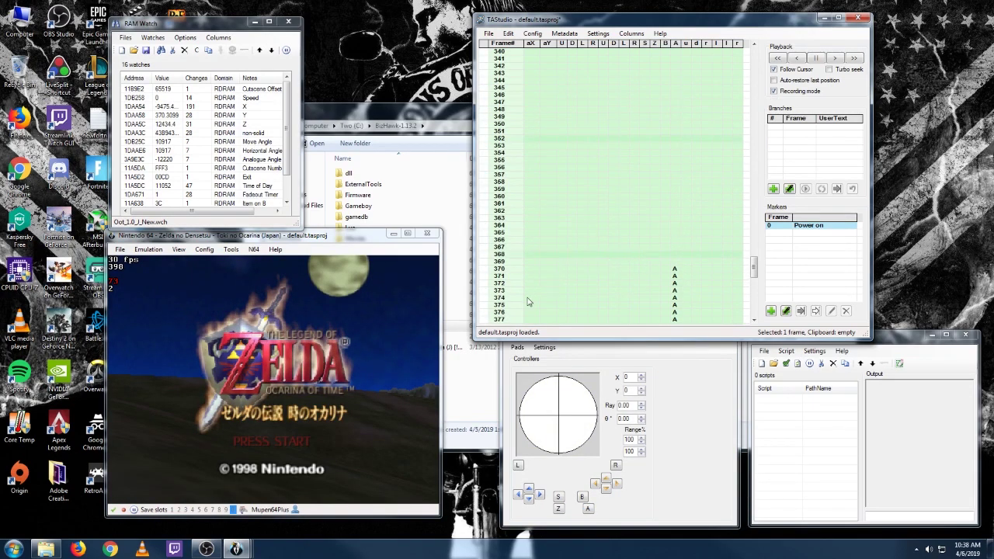
# Clear the A inputs from frames 373 through 390, and toggle A off and back on at frames 371 and 372
pyautogui.scroll(-6, 582, 260)
pyautogui.moveTo(676, 284); pyautogui.dragTo(678, 165)
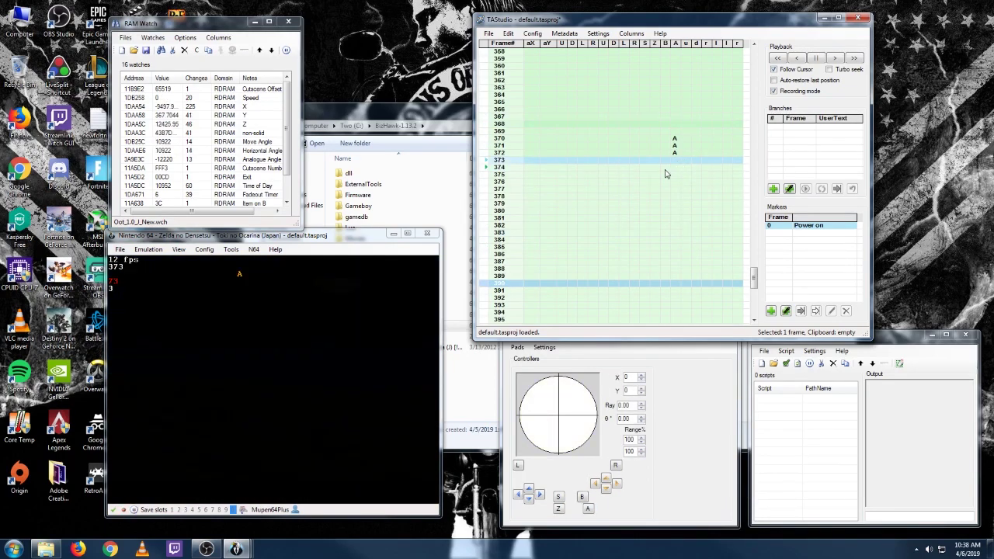
pyautogui.click(505, 140)
pyautogui.click(499, 152)
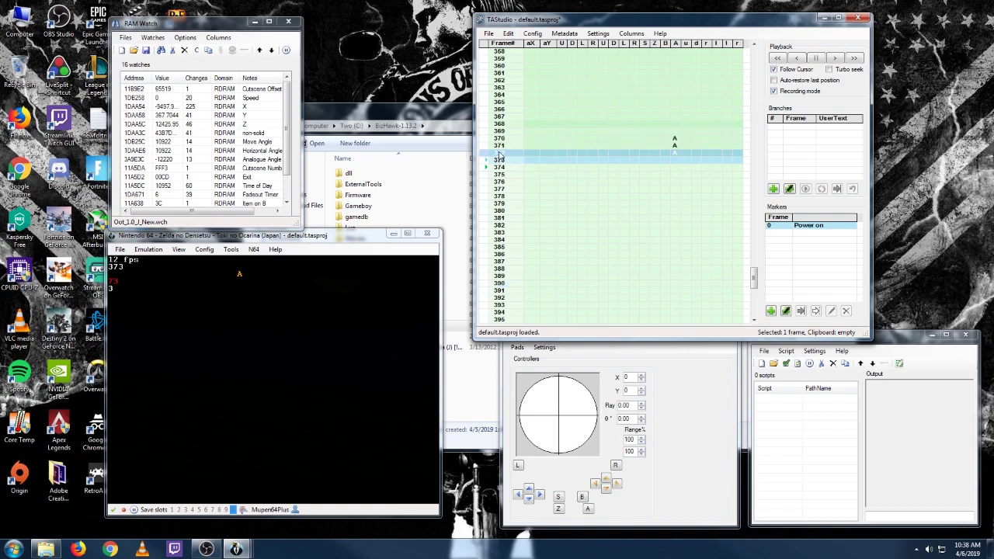
pyautogui.click(674, 146)
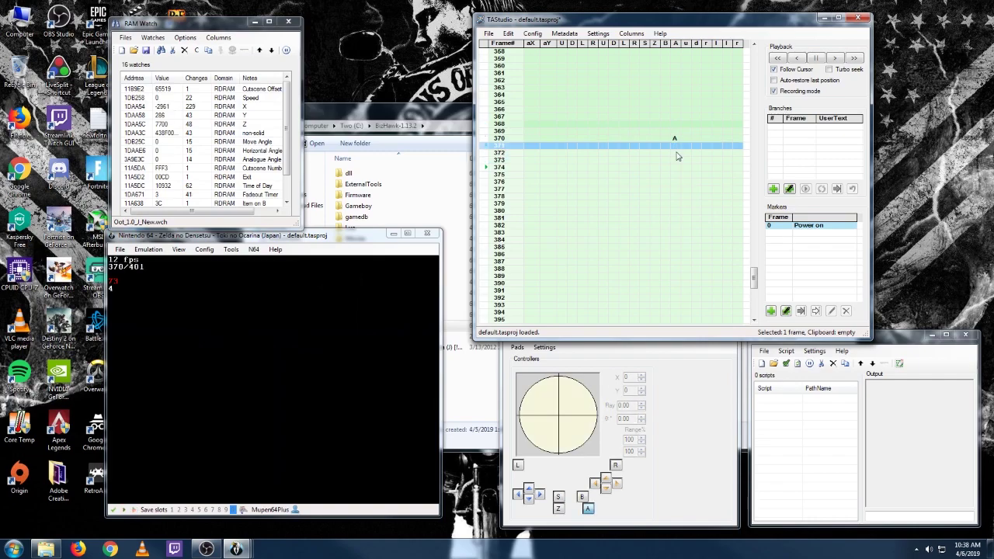
pyautogui.click(675, 147)
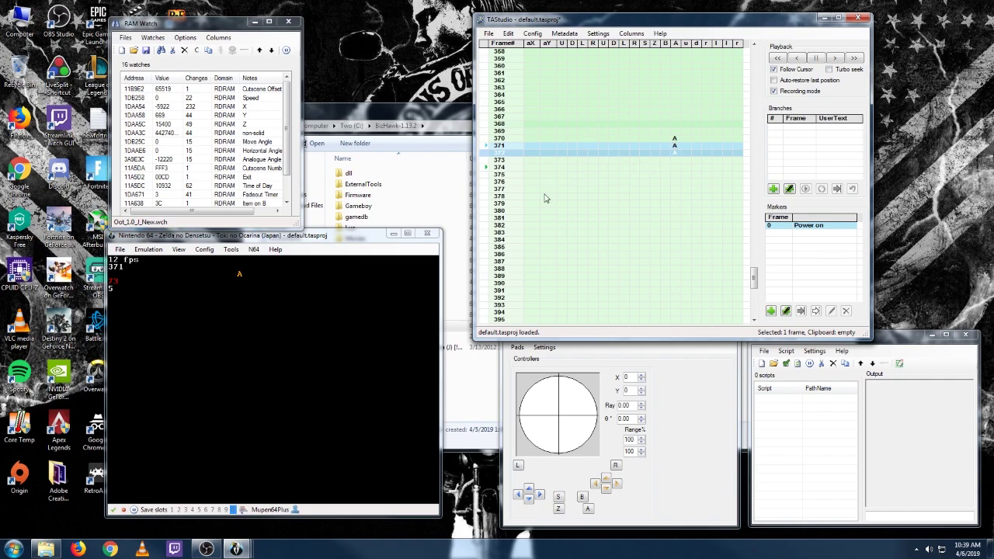
# Seek the movie forward in short jumps to frame 420 and on to frame 430
pyautogui.click(486, 161)
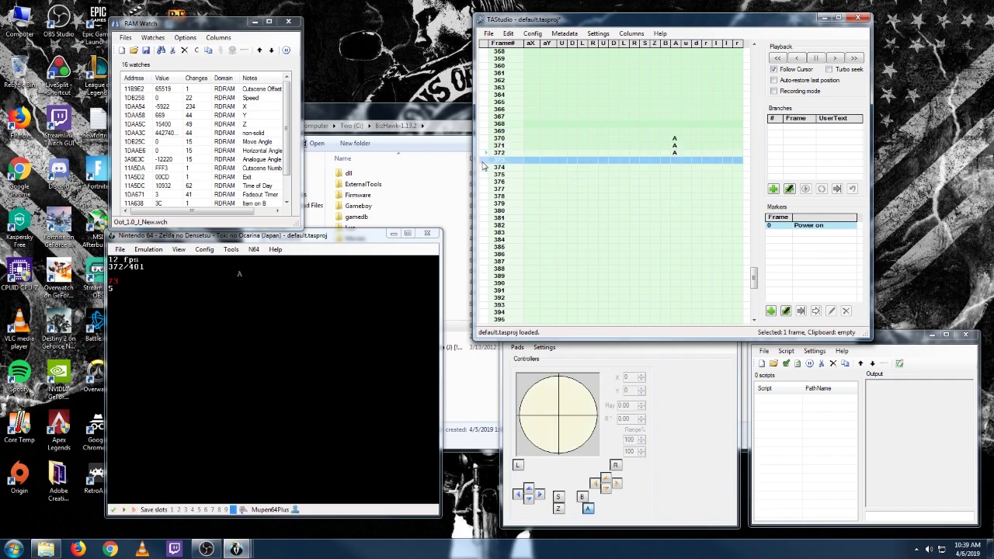
pyautogui.click(484, 175)
pyautogui.click(481, 200)
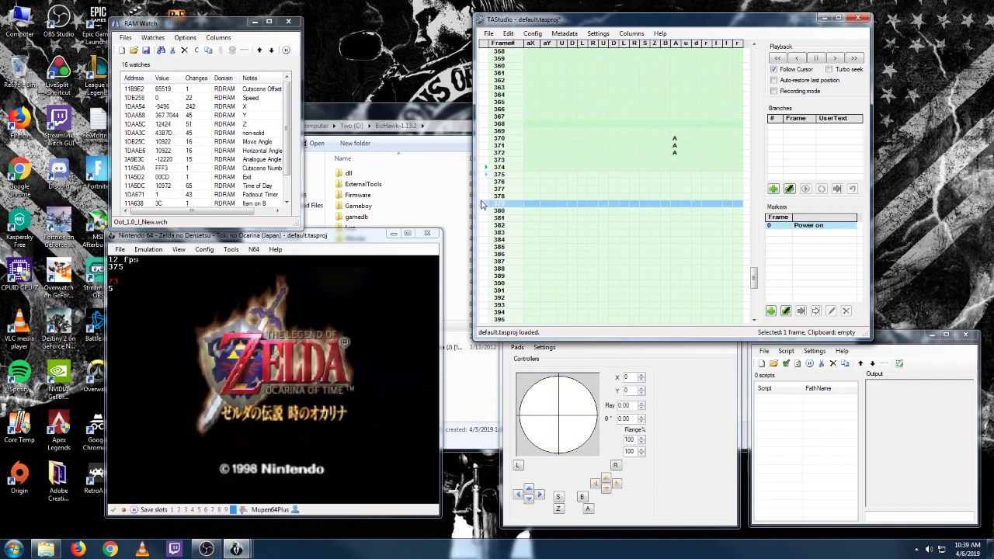
pyautogui.click(482, 271)
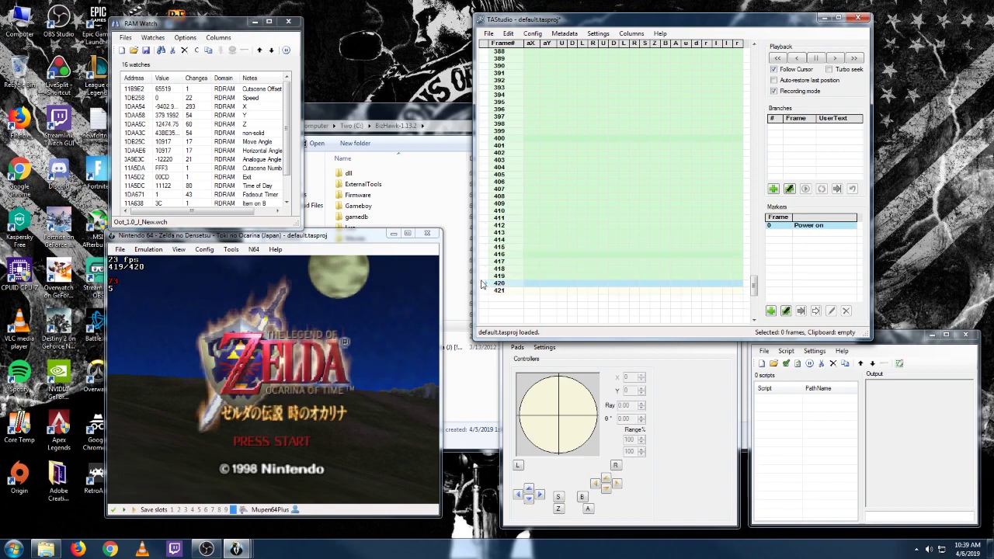
pyautogui.scroll(-4, 481, 285)
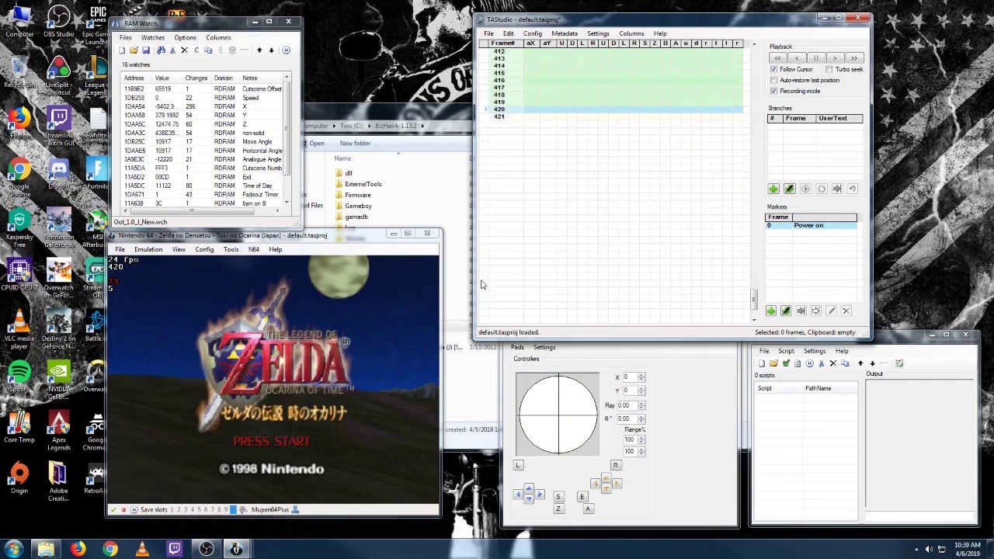
pyautogui.press('q')
pyautogui.click(487, 183)
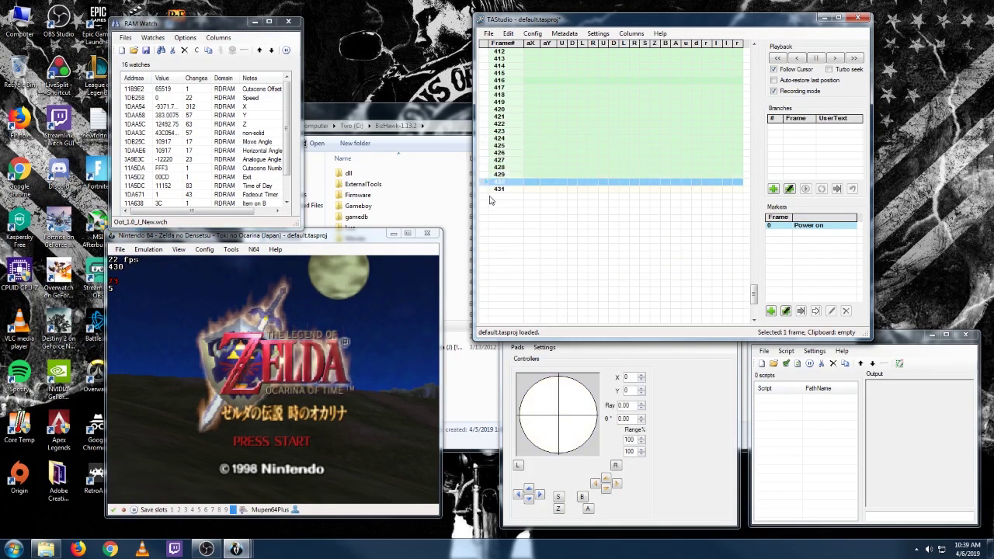
# Record A on frame 430 with the virtual pad, release it, and frame-advance to frame 453
pyautogui.click(587, 510)
pyautogui.press('f')
pyautogui.click(588, 510)
pyautogui.press('f')
pyautogui.press('f')
pyautogui.press('f')
pyautogui.press('f')
pyautogui.press('f')
pyautogui.press('f')
pyautogui.press('f')
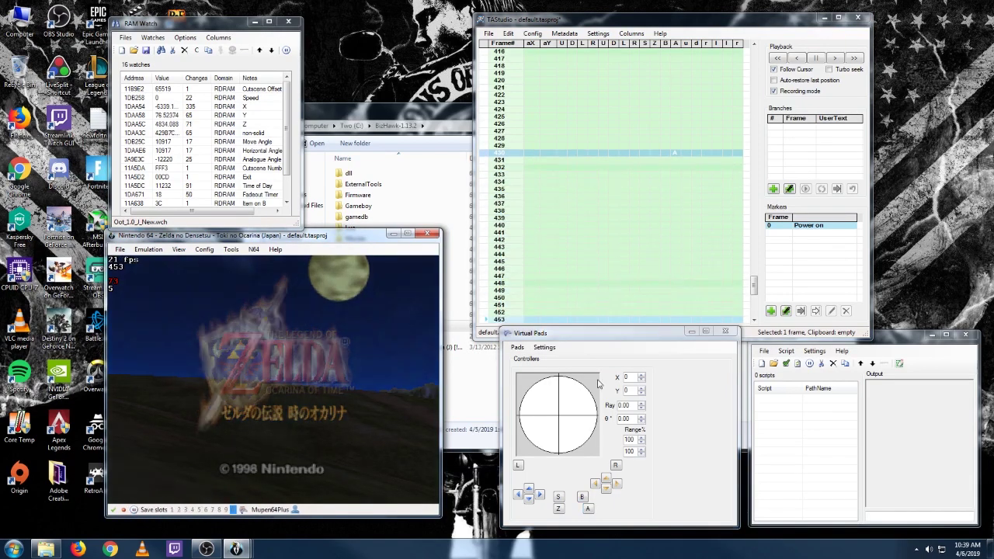
# Replace the single A input at frame 430 with A on frames 426 through 430, and seek the movie forward to check it
pyautogui.click(675, 152)
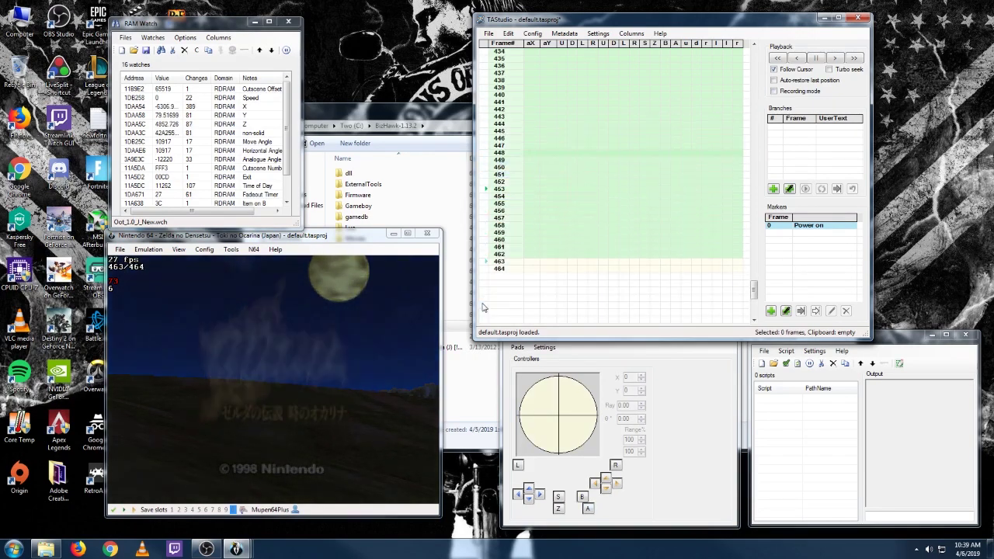
pyautogui.scroll(5, 589, 244)
pyautogui.moveTo(674, 152); pyautogui.dragTo(675, 139)
pyautogui.click(483, 307)
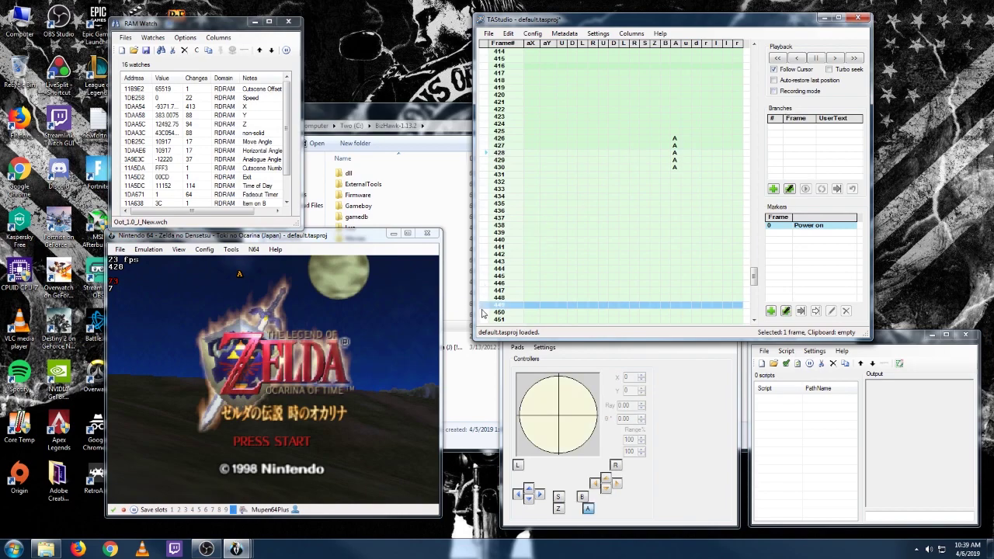
pyautogui.scroll(-2, 483, 308)
pyautogui.click(482, 309)
pyautogui.press('q')
# Remove A from frame 426, seek to frame 449, and add A inputs on frames 431 through 436
pyautogui.click(674, 146)
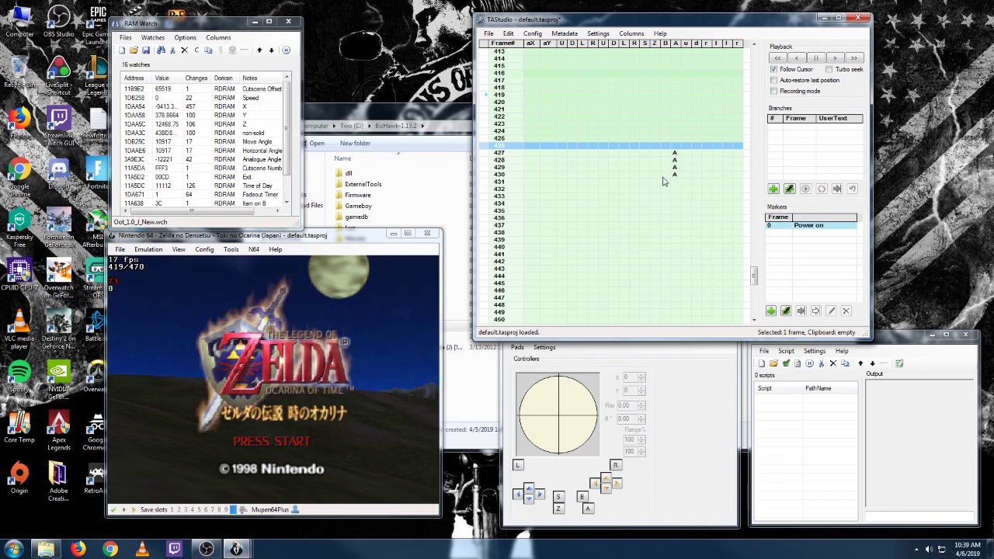
pyautogui.click(485, 313)
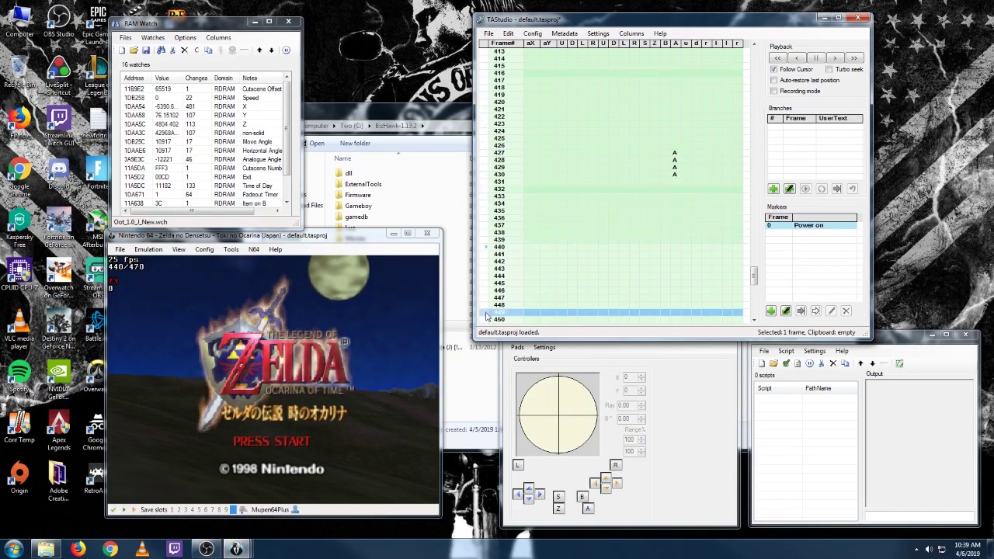
pyautogui.moveTo(674, 182); pyautogui.dragTo(671, 211)
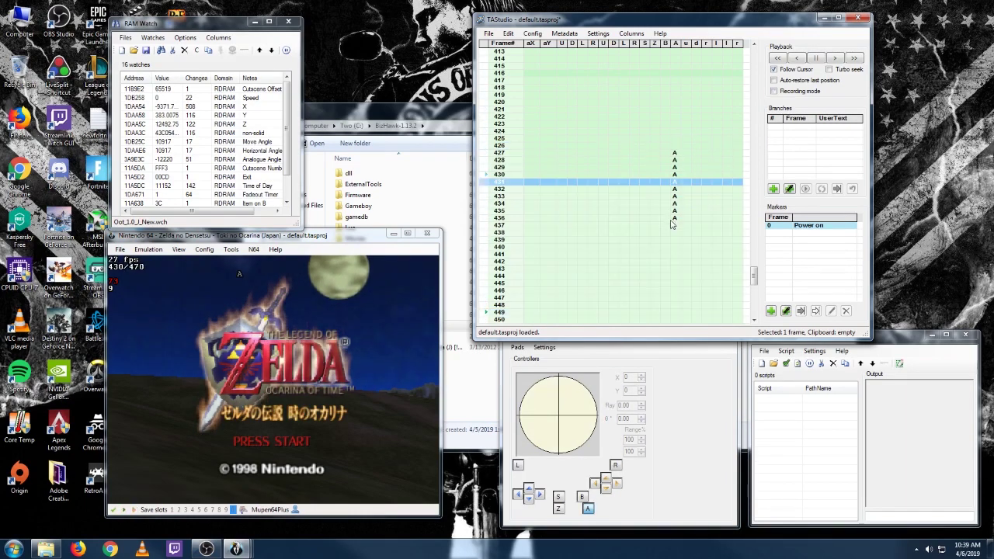
pyautogui.press('q')
# Remove A from frame 427, seek to frame 449, and clear the A inputs on frames 431 through 436
pyautogui.click(675, 156)
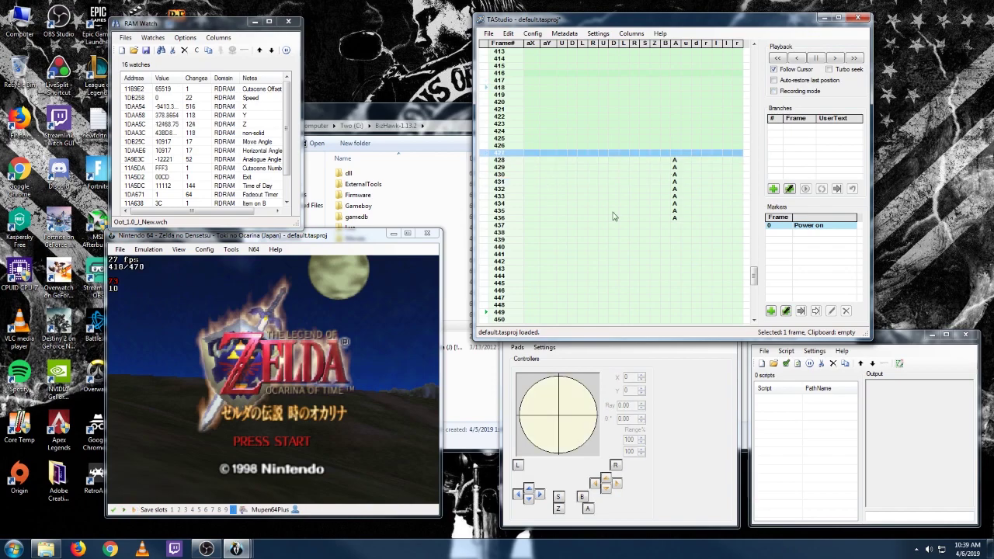
pyautogui.press('q')
pyautogui.click(487, 314)
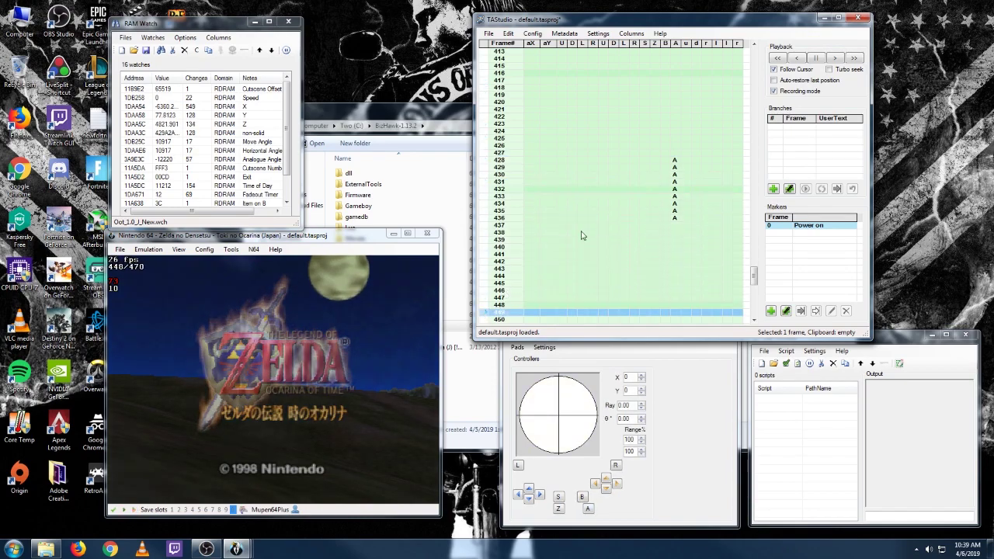
pyautogui.moveTo(675, 218); pyautogui.dragTo(679, 183)
pyautogui.press('q')
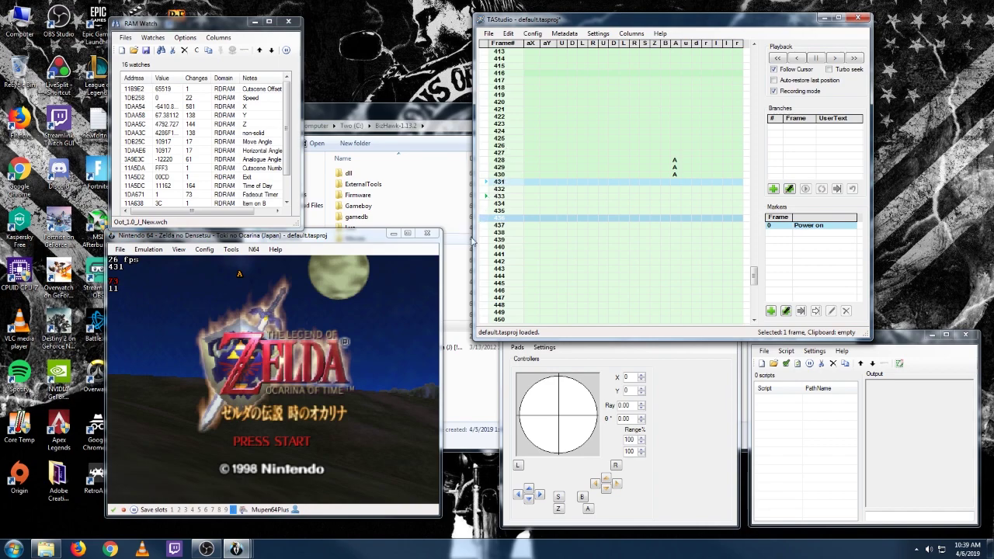
# Seek the movie forward to frame 463 and on to frame 559 at the file select screen
pyautogui.click(482, 284)
pyautogui.click(481, 285)
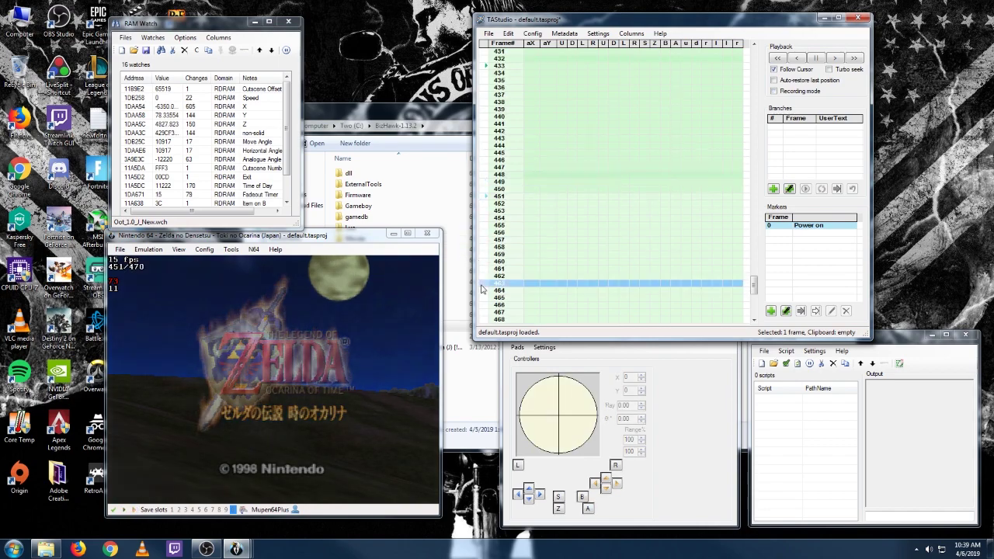
pyautogui.click(482, 285)
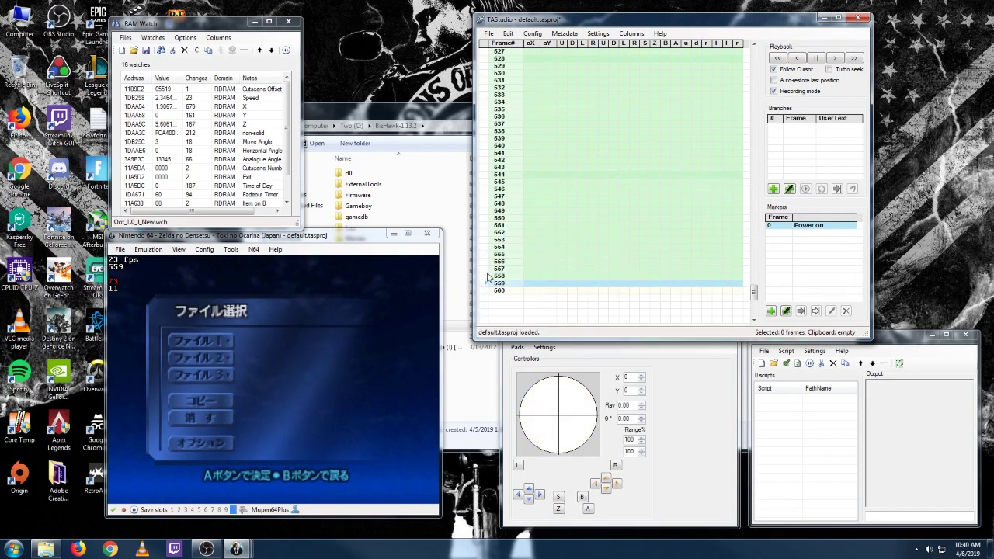
# Frame-advance the game without input from frame 559 to frame 569
pyautogui.click(482, 313)
pyautogui.press('f')
pyautogui.press('f')
pyautogui.press('f')
pyautogui.press('f')
pyautogui.press('f')
pyautogui.press('f')
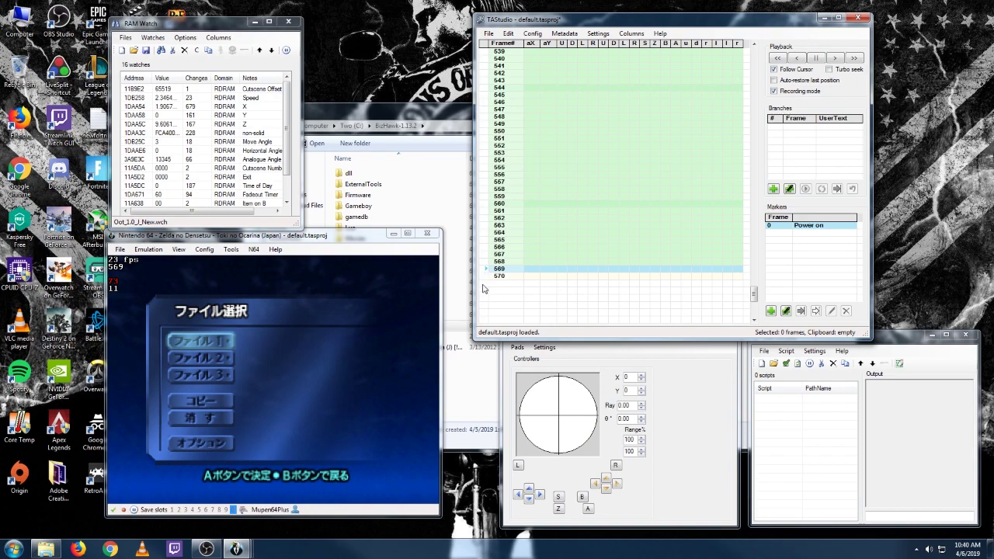
# Seek back to frame 566 and compare it with the frame numbers 564 and 565 just before it
pyautogui.click(485, 247)
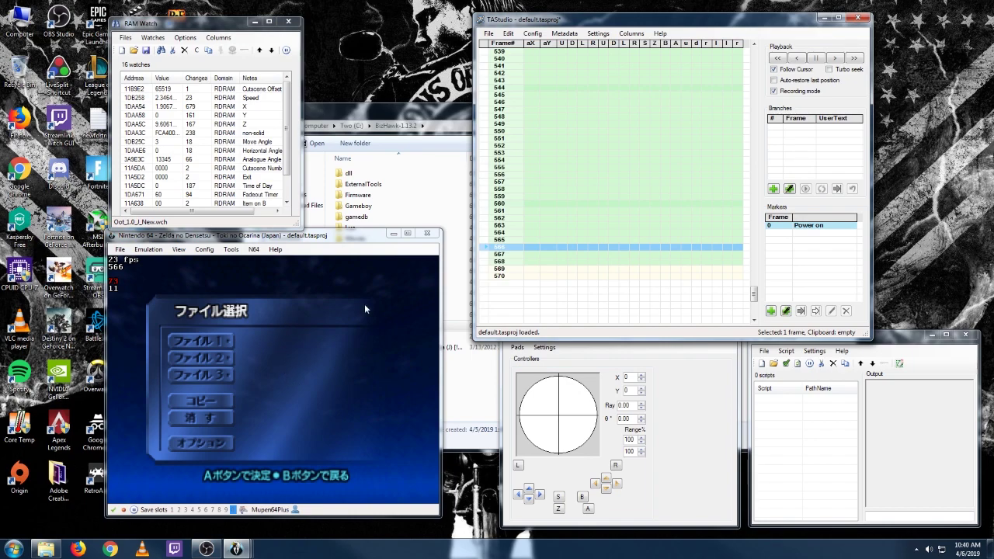
pyautogui.click(498, 240)
pyautogui.click(499, 233)
pyautogui.click(498, 239)
pyautogui.click(499, 233)
pyautogui.click(500, 240)
pyautogui.click(500, 233)
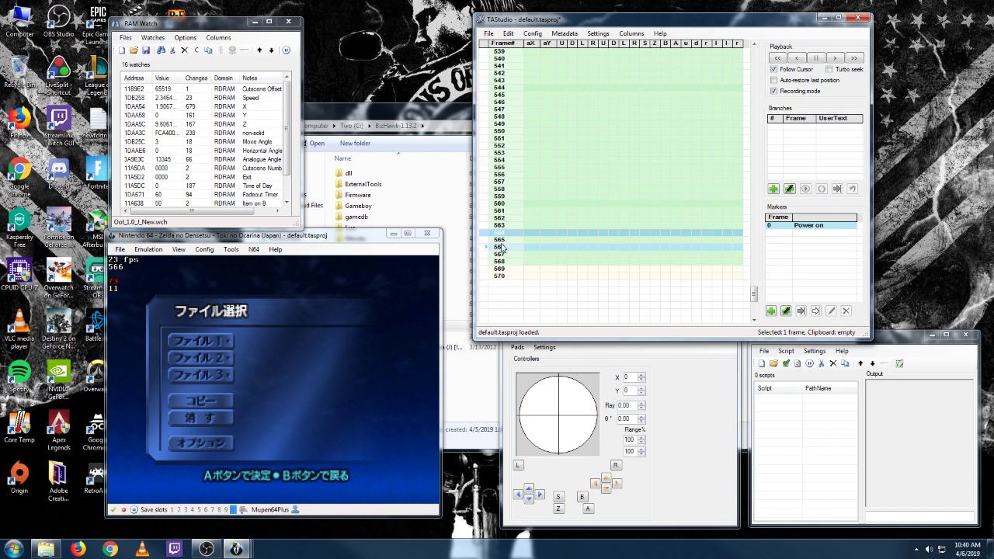
pyautogui.click(500, 248)
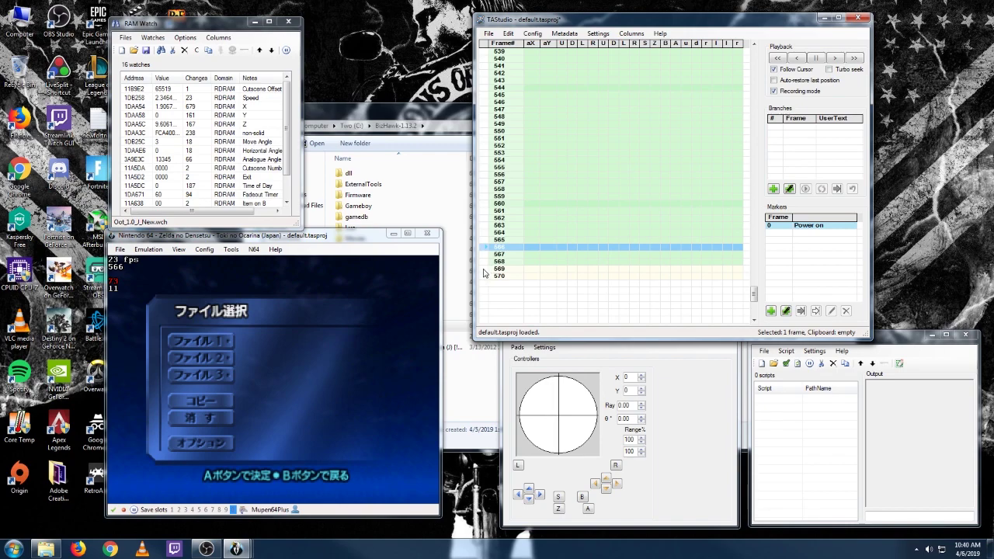
# Step the movie through frames 567, 568 and 569 and return to frame 567
pyautogui.click(483, 255)
pyautogui.click(482, 262)
pyautogui.click(483, 269)
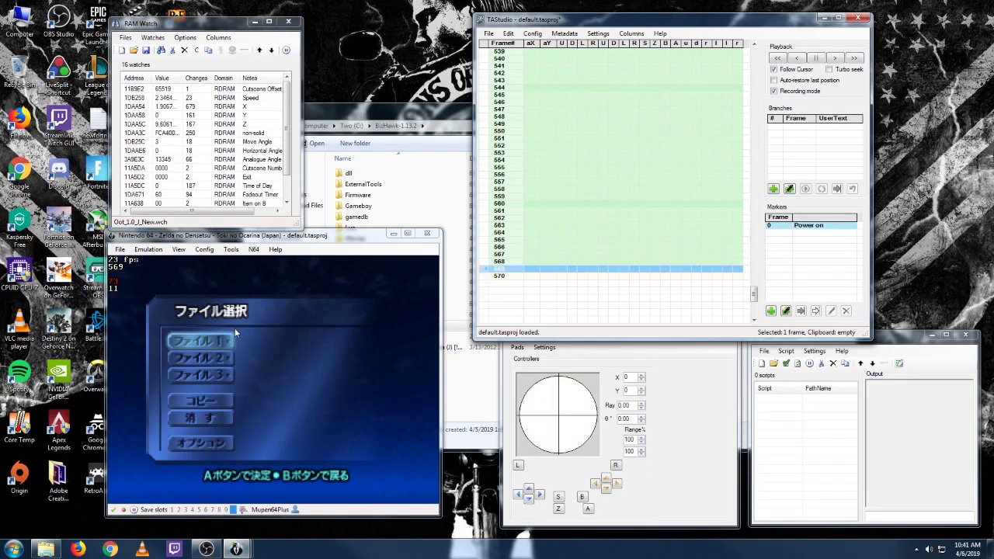
pyautogui.click(482, 262)
pyautogui.click(483, 254)
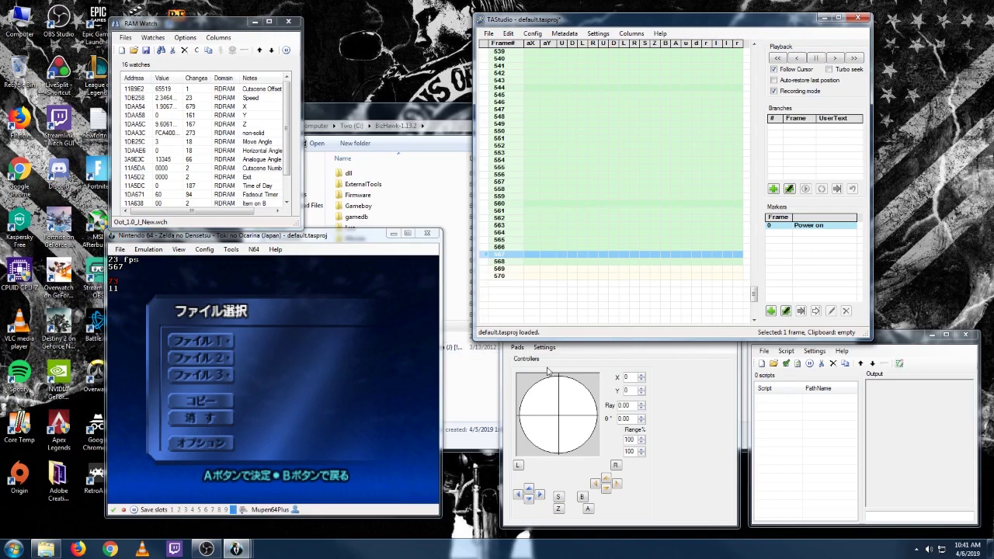
# Record a single A input on frame 567 with the virtual pad and frame-advance without input to frame 582
pyautogui.click(586, 509)
pyautogui.press('f')
pyautogui.press('f')
pyautogui.press('f')
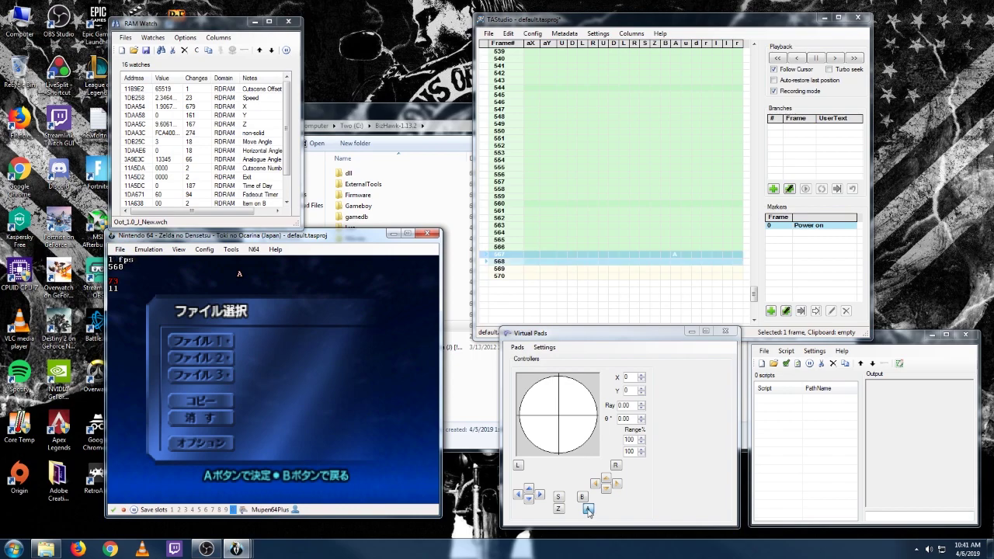
pyautogui.press('f')
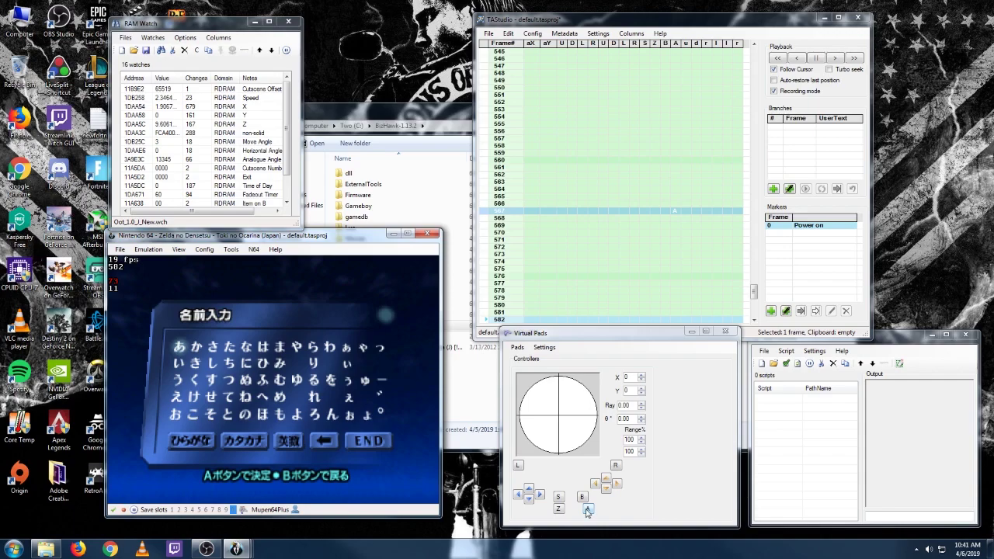
# Frame-advance the name entry screen without input from frame 582 to frame 587
pyautogui.press('f')
pyautogui.press('f')
pyautogui.press('f')
pyautogui.press('f')
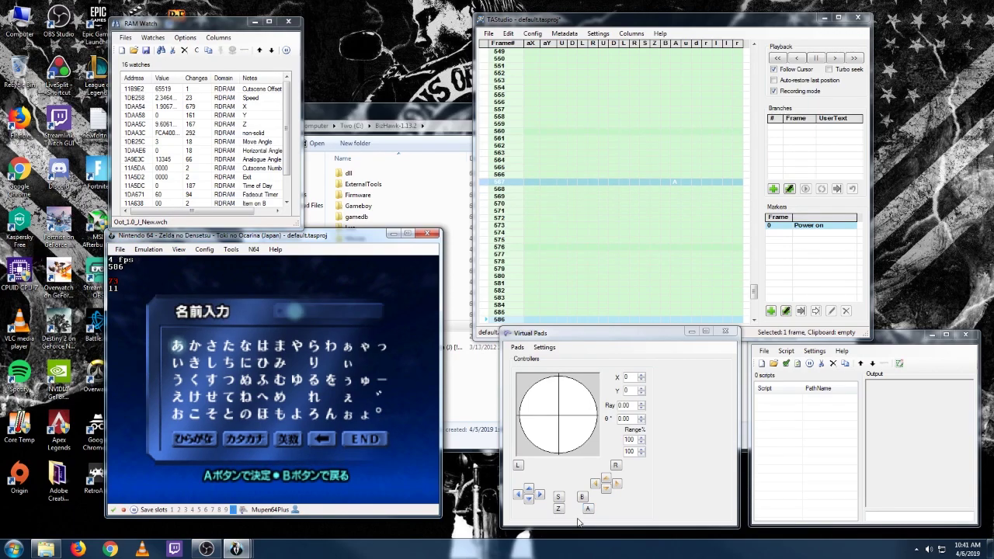
pyautogui.press('f')
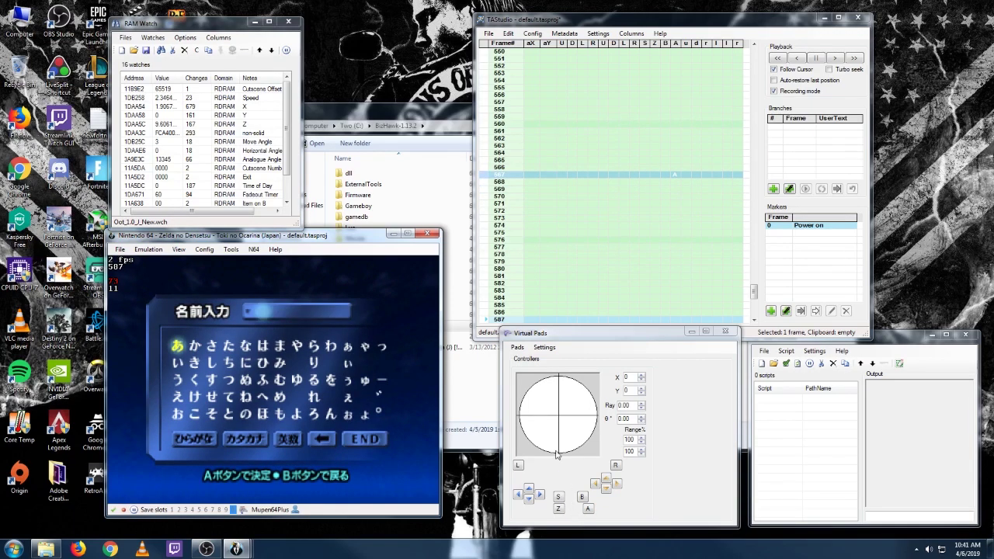
# Record an R input on frame 585 of the name entry screen and seek to frame 605 to check the character page
pyautogui.click(485, 315)
pyautogui.click(489, 305)
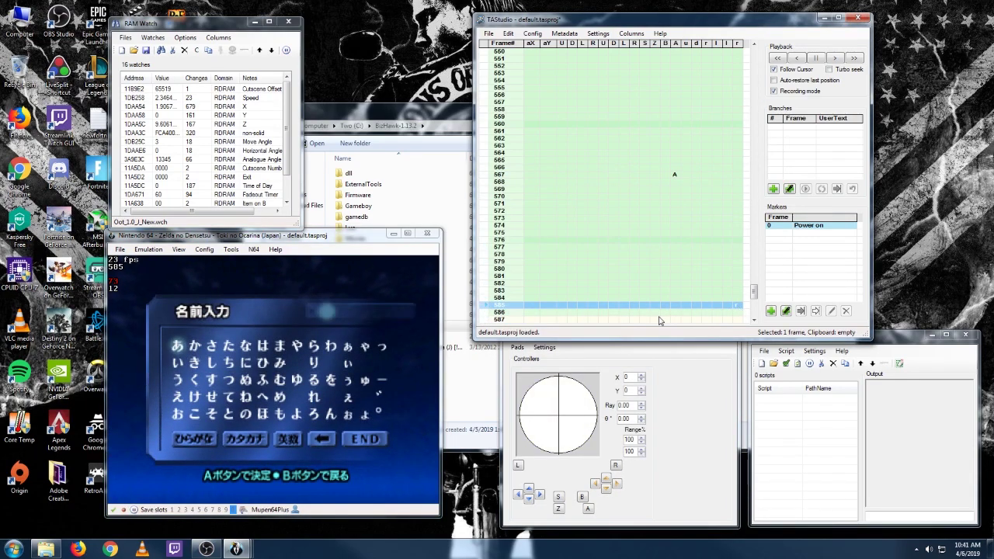
pyautogui.click(486, 320)
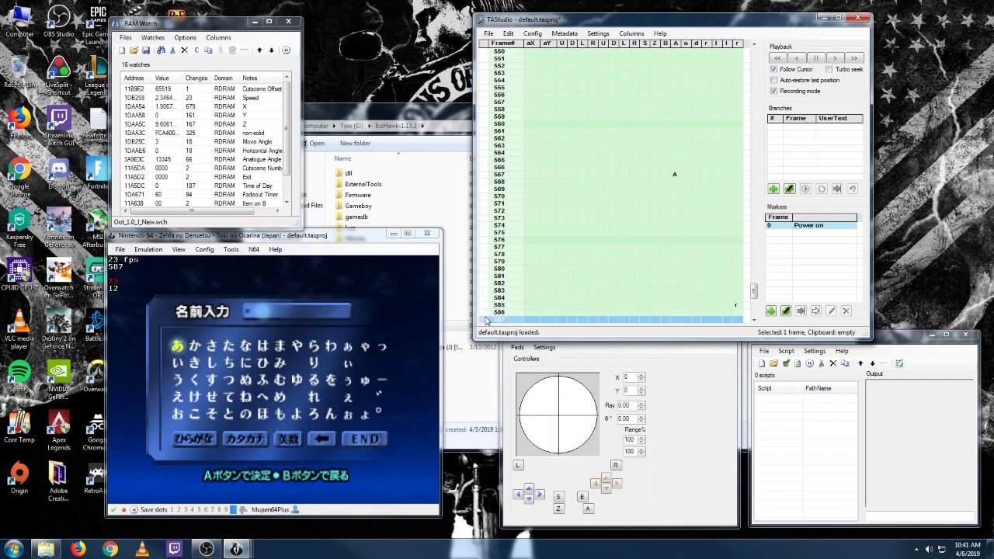
pyautogui.click(486, 320)
pyautogui.click(486, 320)
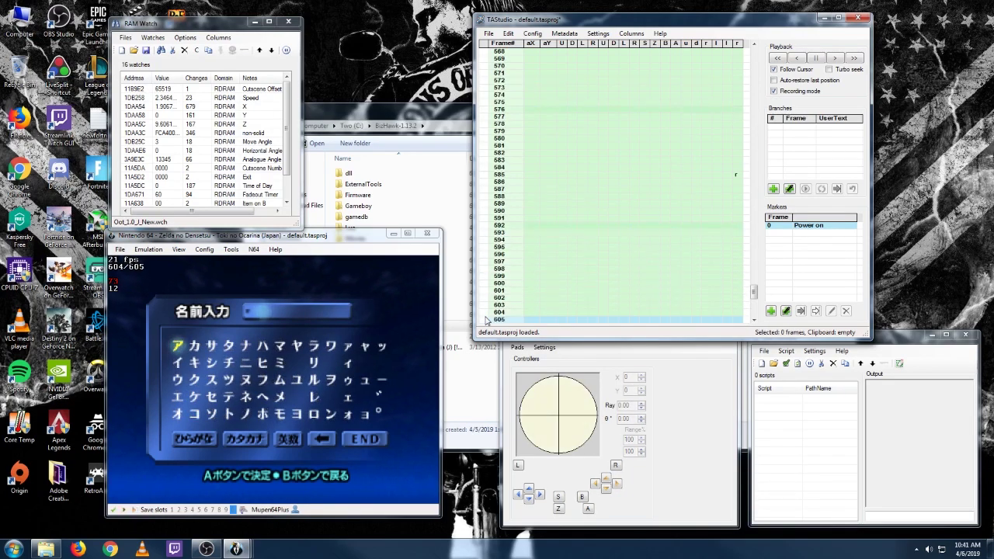
# Try an additional R input on frame 584, seek ahead to frame 604 to check the character page, and remove it
pyautogui.scroll(4, 491, 316)
pyautogui.scroll(-1, 652, 264)
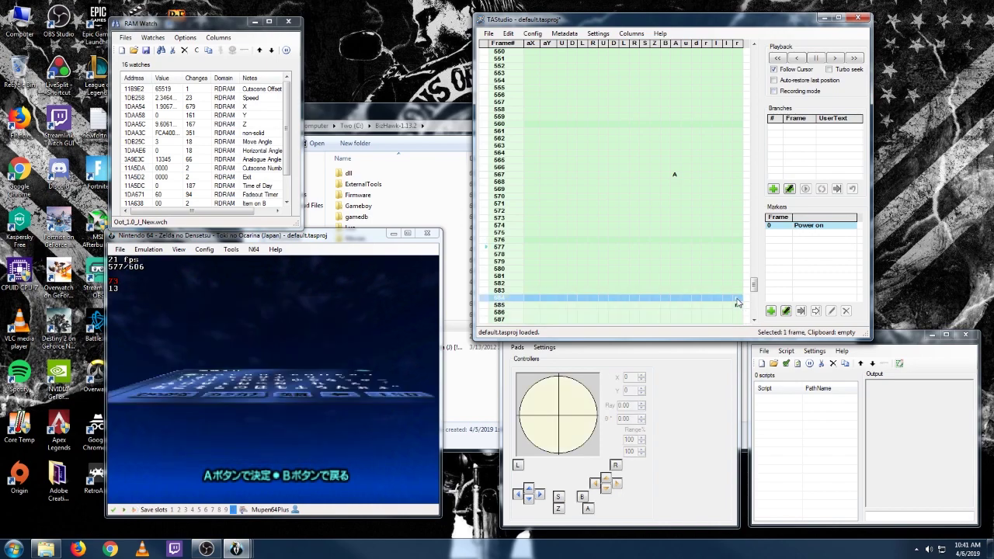
pyautogui.click(482, 314)
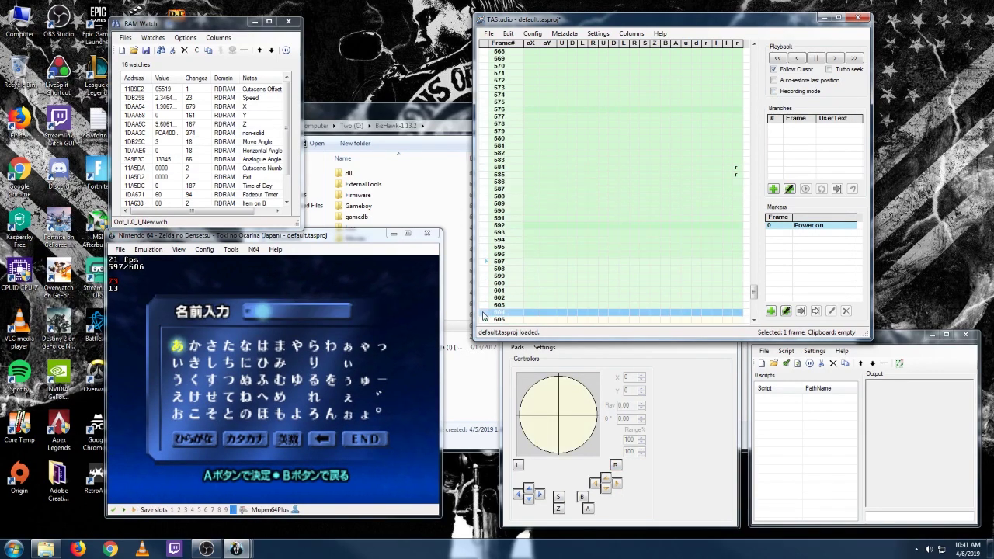
pyautogui.click(736, 171)
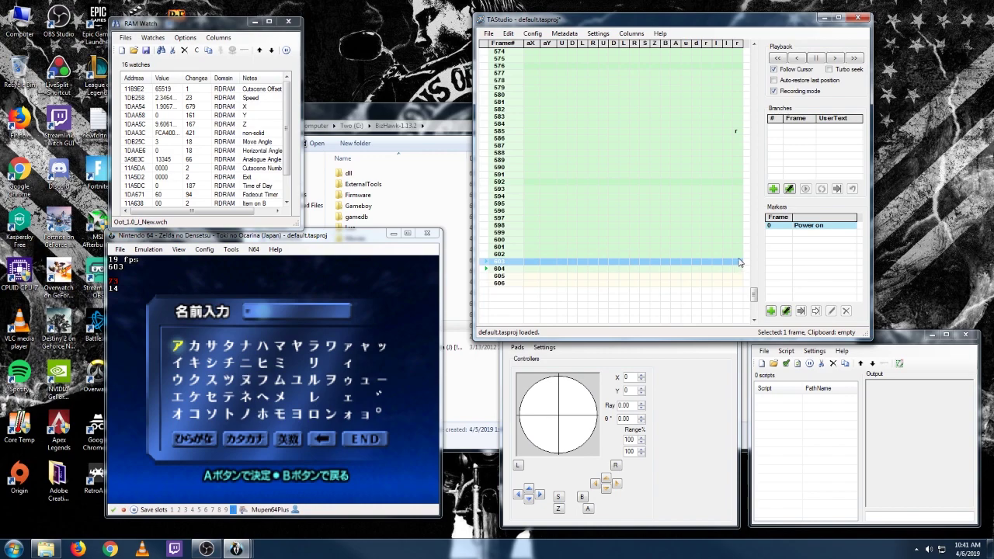
# Fill R inputs on frames 602 through 611, enable turbo seek, and seek to frame 619 to check the character page
pyautogui.moveTo(737, 255); pyautogui.dragTo(735, 318)
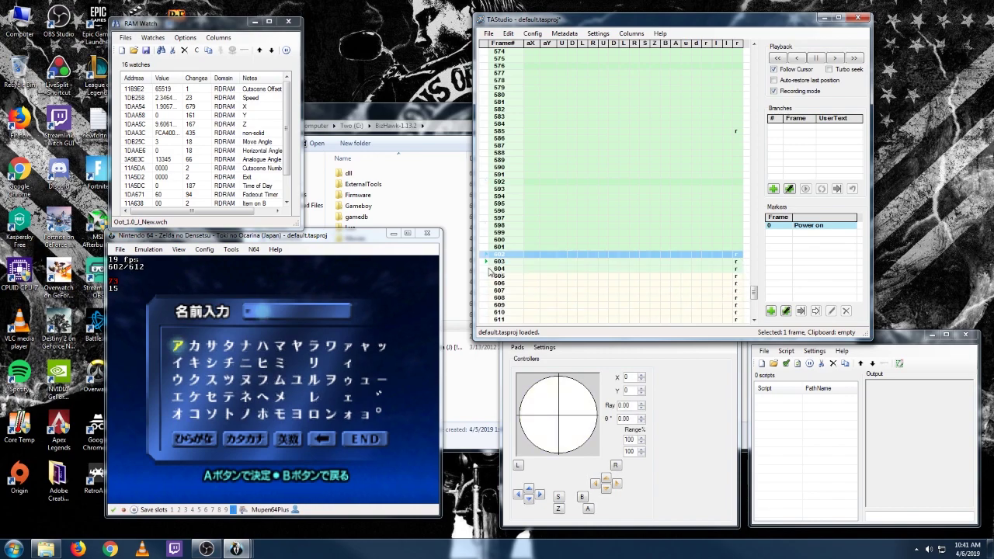
pyautogui.click(836, 71)
pyautogui.click(482, 263)
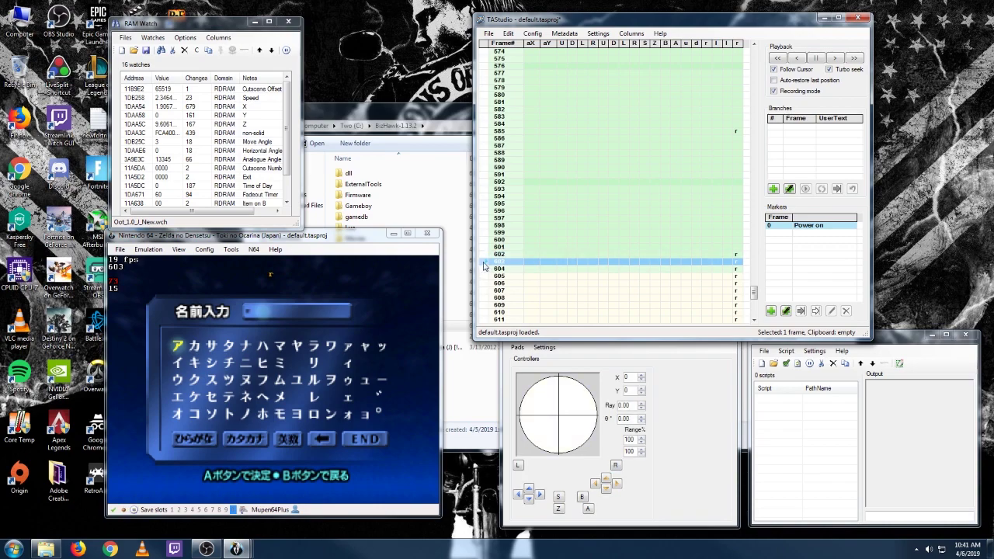
pyautogui.click(486, 285)
pyautogui.click(487, 288)
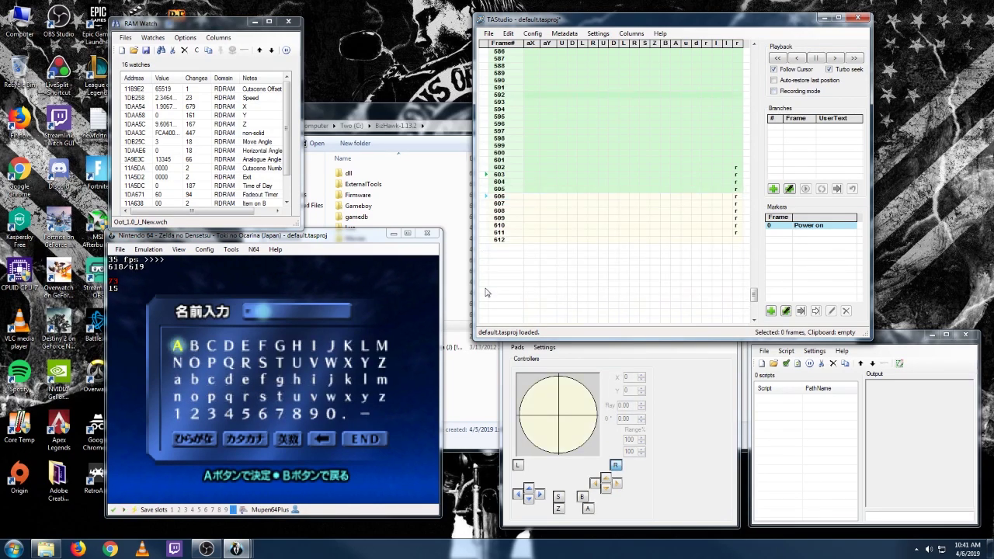
# Extend the block of R inputs back to frames 601 and 600, seeking ahead after each addition to check the character page
pyautogui.scroll(3, 488, 288)
pyautogui.scroll(-1, 582, 256)
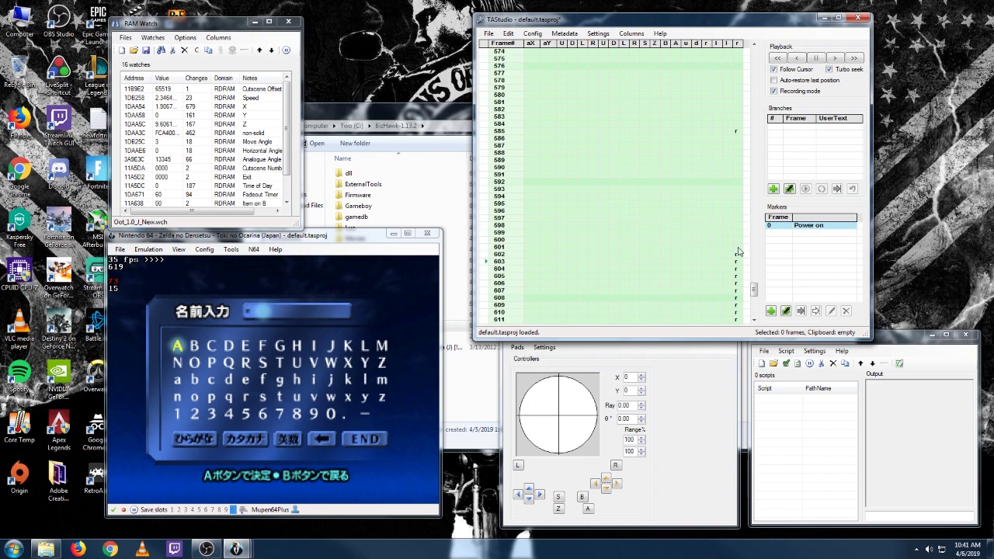
pyautogui.click(735, 248)
pyautogui.scroll(-3, 575, 273)
pyautogui.click(485, 272)
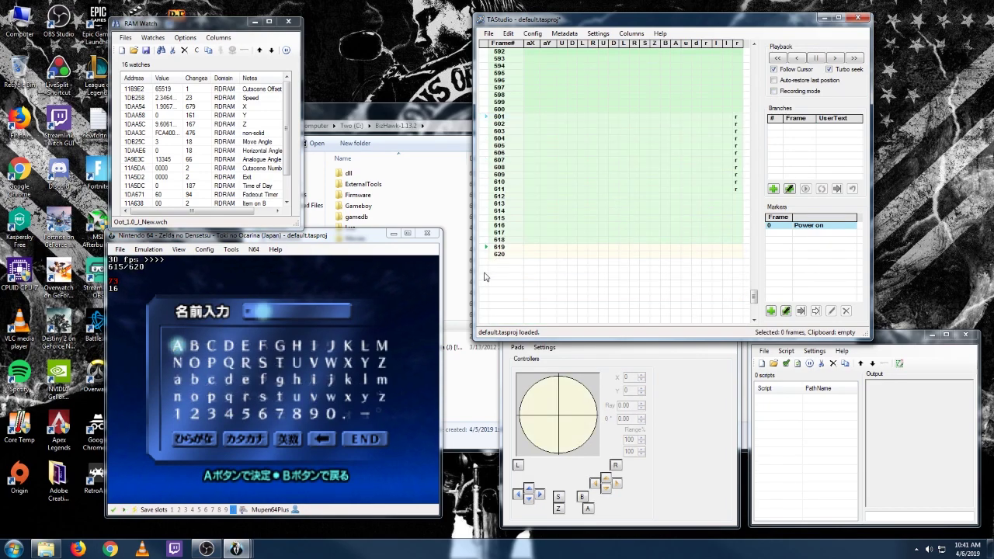
pyautogui.scroll(2, 637, 244)
pyautogui.click(736, 197)
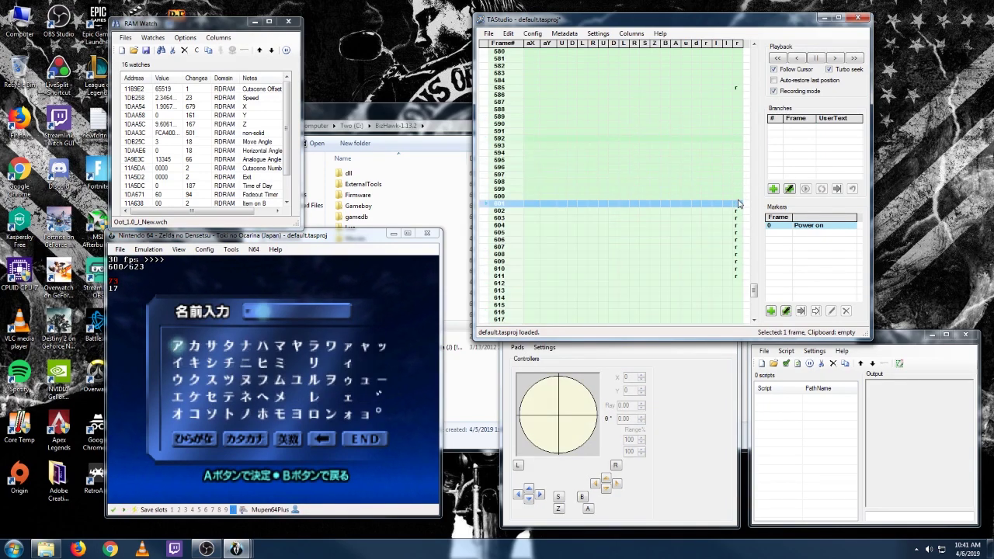
pyautogui.click(490, 318)
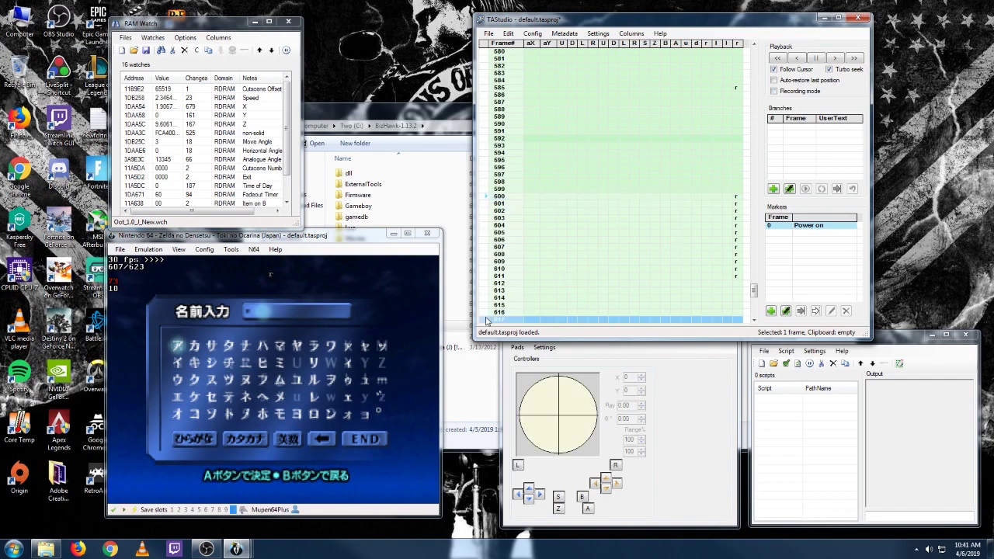
# Add an R input on frame 599 and seek to frame 619 to check the character page
pyautogui.click(737, 190)
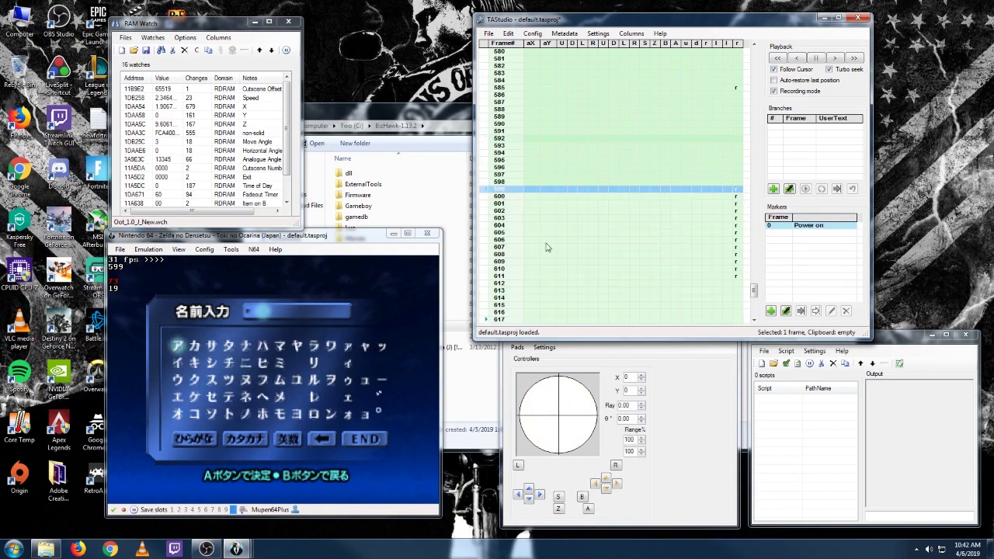
pyautogui.scroll(-1, 517, 263)
pyautogui.click(482, 290)
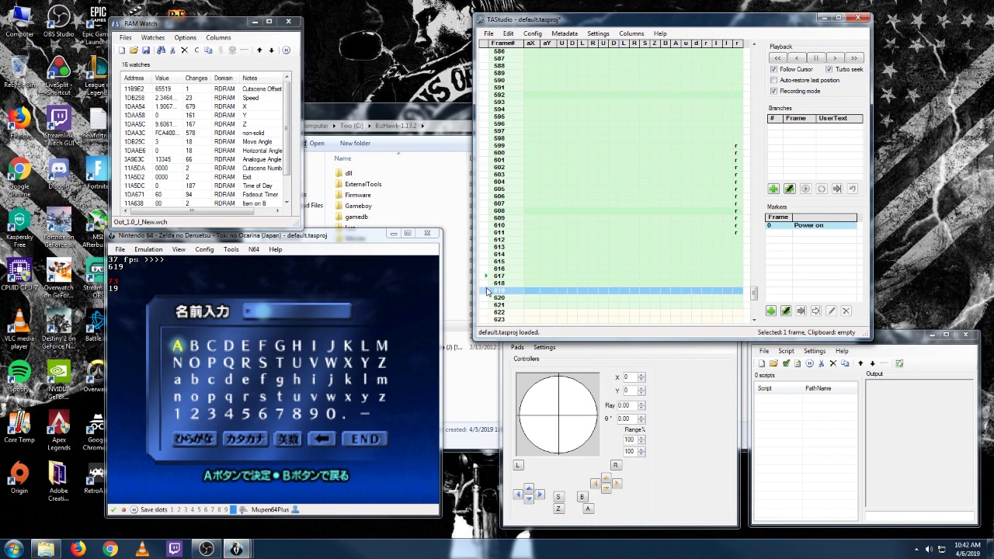
# Try an R input on frame 598 by seeking to frame 620, and clear R from frame 598 and frames 600 through 611
pyautogui.click(736, 141)
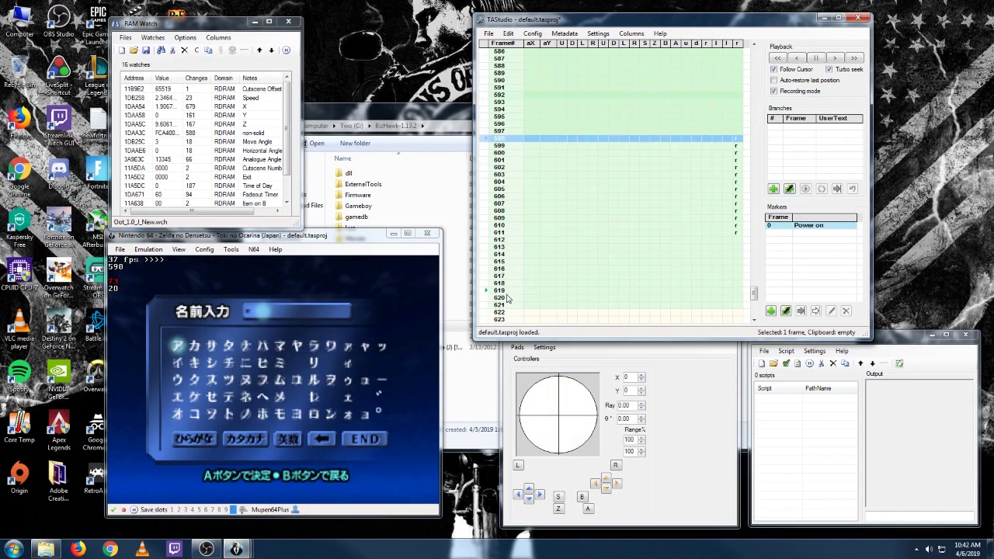
pyautogui.click(482, 298)
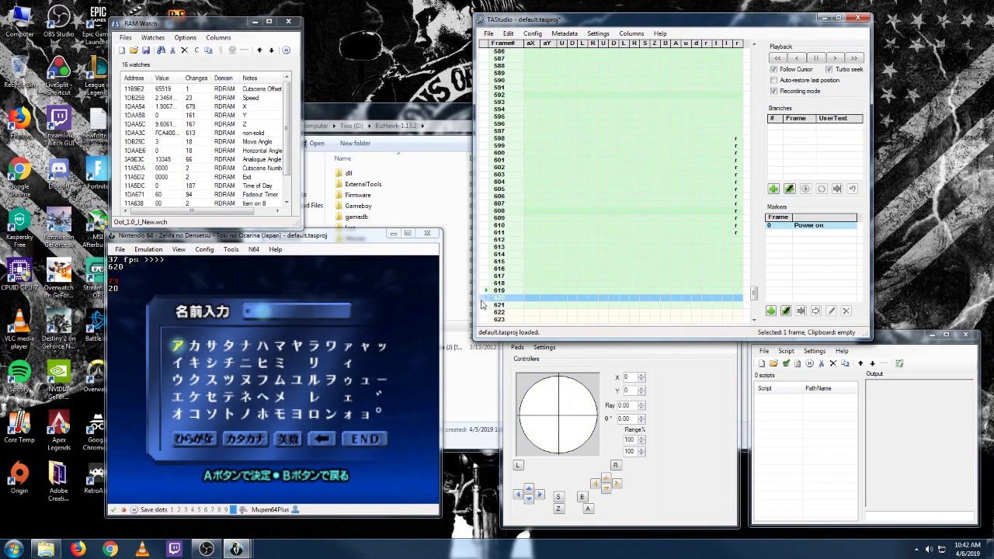
pyautogui.click(737, 141)
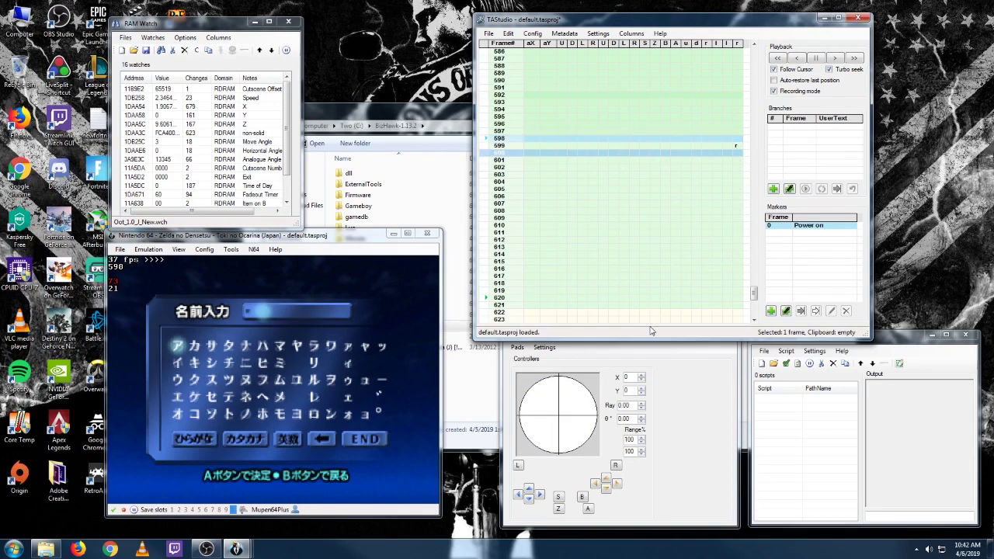
# Seek among frames 608 to 616 to examine the character page transition frame by frame, returning to frame 612
pyautogui.click(659, 390)
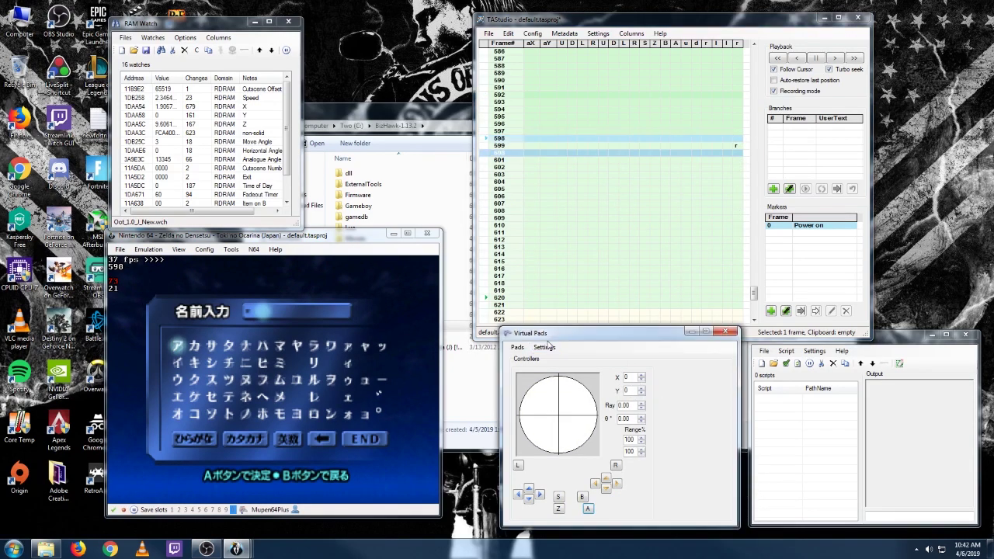
pyautogui.click(484, 210)
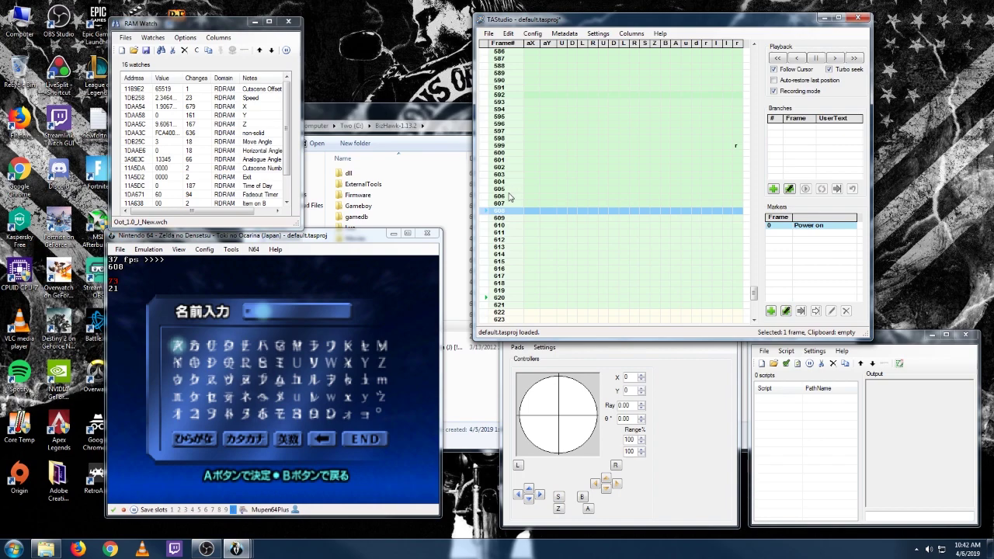
pyautogui.click(484, 246)
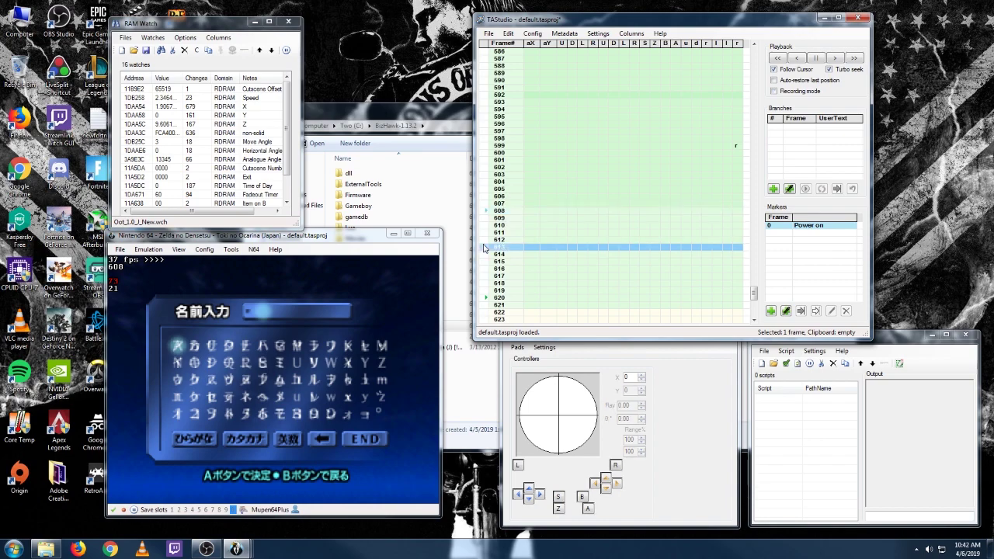
pyautogui.scroll(2, 482, 247)
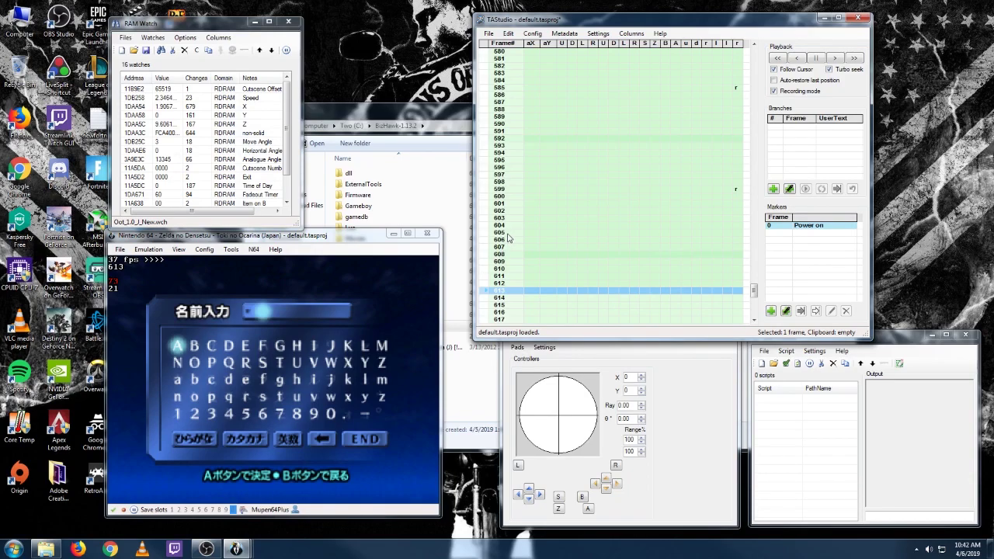
pyautogui.scroll(-2, 505, 241)
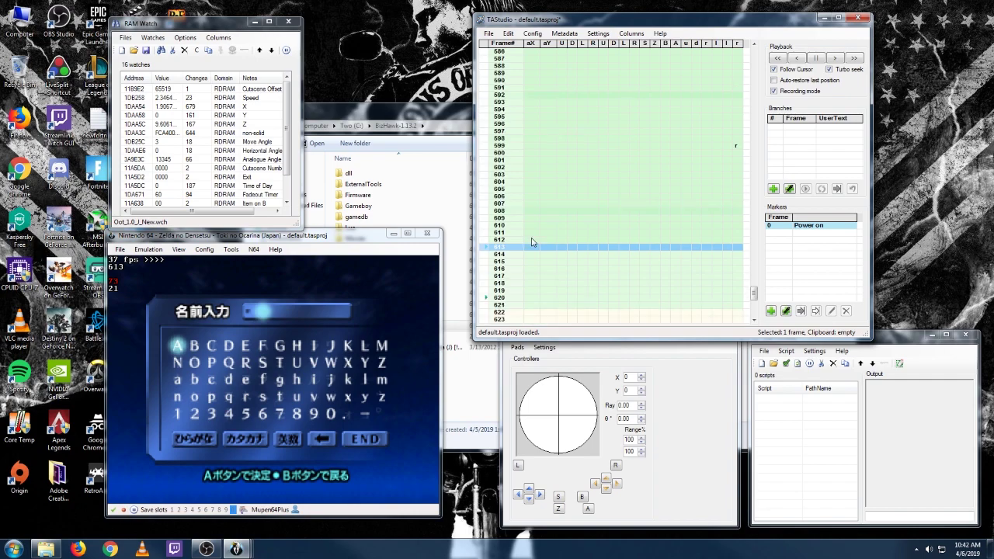
pyautogui.click(484, 270)
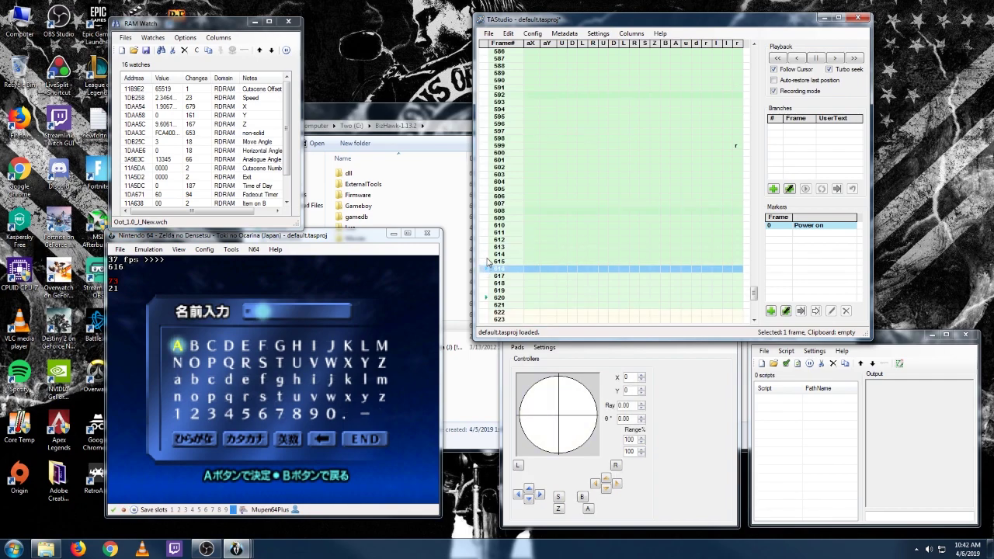
pyautogui.click(485, 226)
pyautogui.click(485, 232)
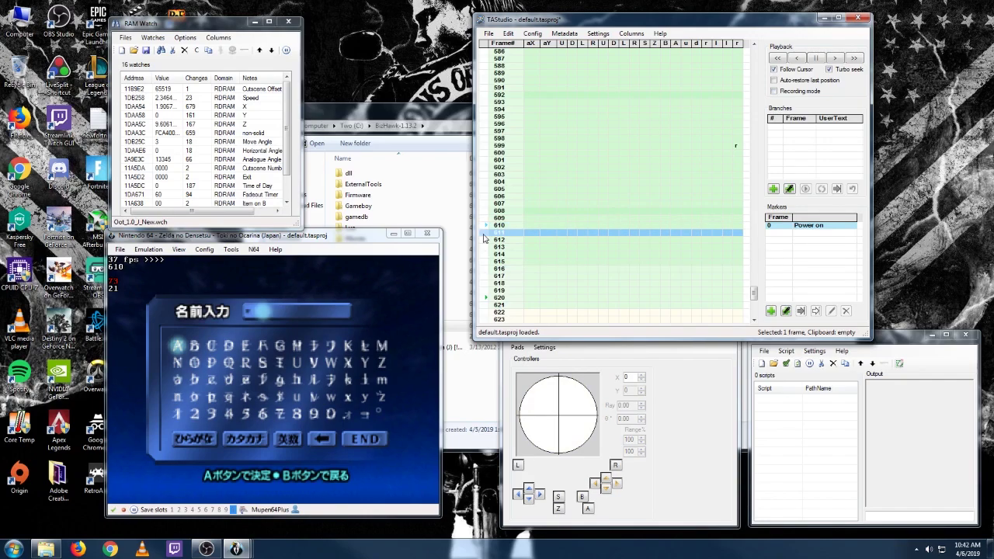
pyautogui.click(483, 239)
pyautogui.click(484, 247)
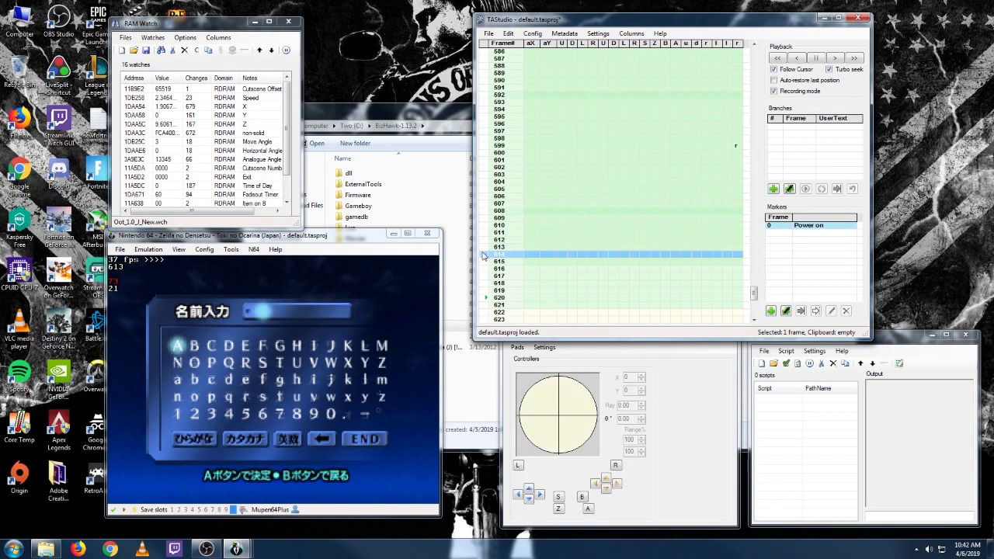
pyautogui.click(482, 240)
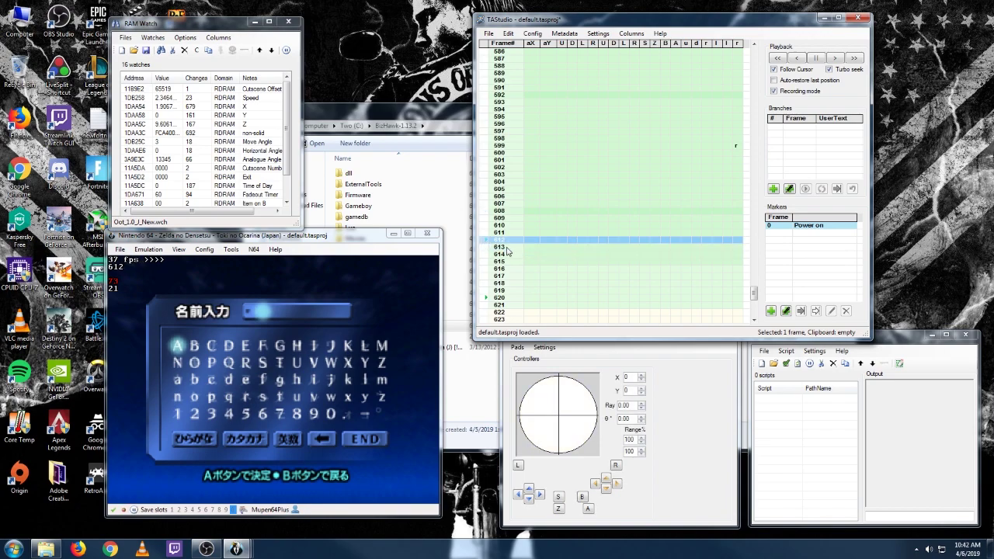
# Place a D-pad Up input on frame 612 and seek forward to frame 638 to check the letter cursor
pyautogui.press('q')
pyautogui.click(602, 241)
pyautogui.click(486, 299)
pyautogui.scroll(-2, 487, 301)
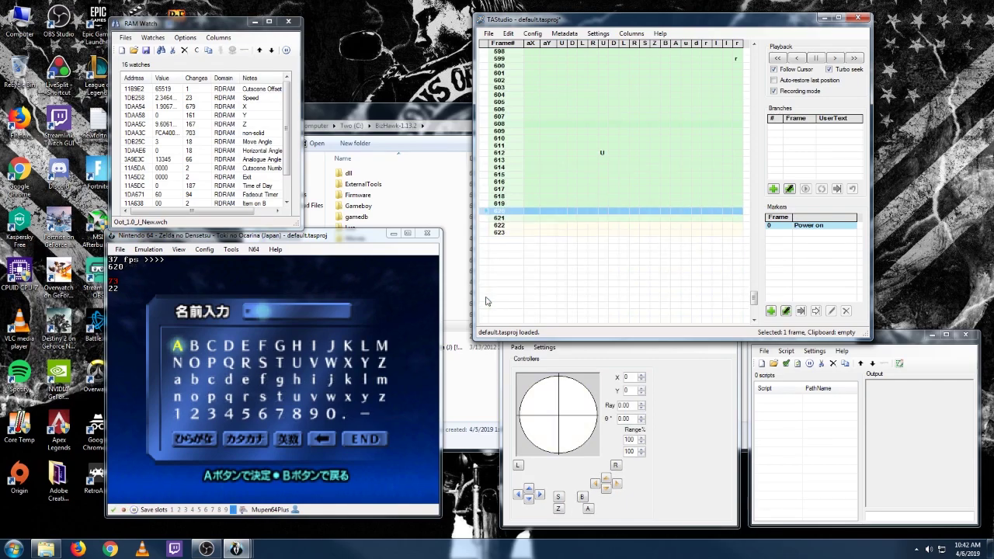
pyautogui.click(487, 301)
pyautogui.scroll(-1, 486, 301)
pyautogui.click(486, 301)
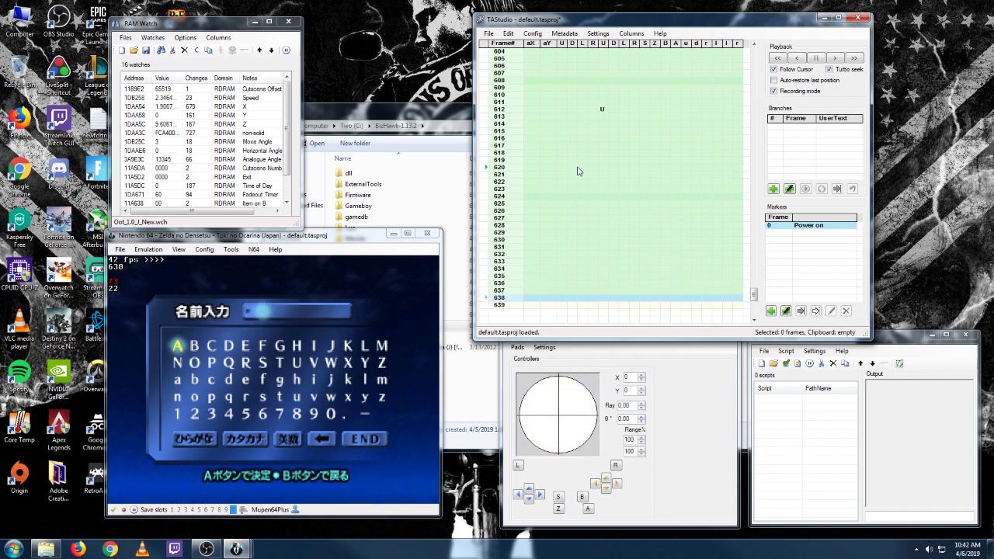
# Shift the D-pad Up input from frame 612 to 613 and on to 614, seeking to frame 637 after each change
pyautogui.click(604, 116)
pyautogui.click(604, 110)
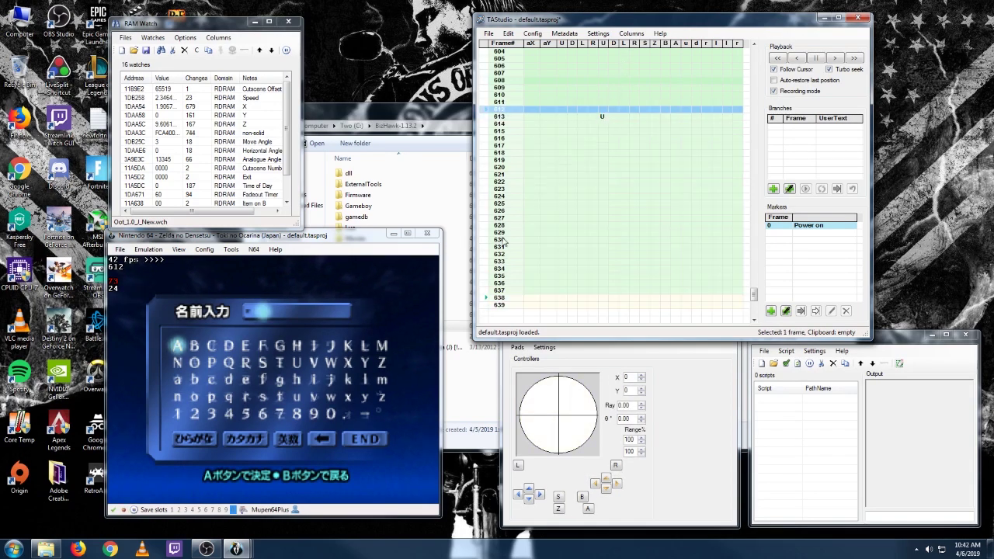
pyautogui.click(483, 293)
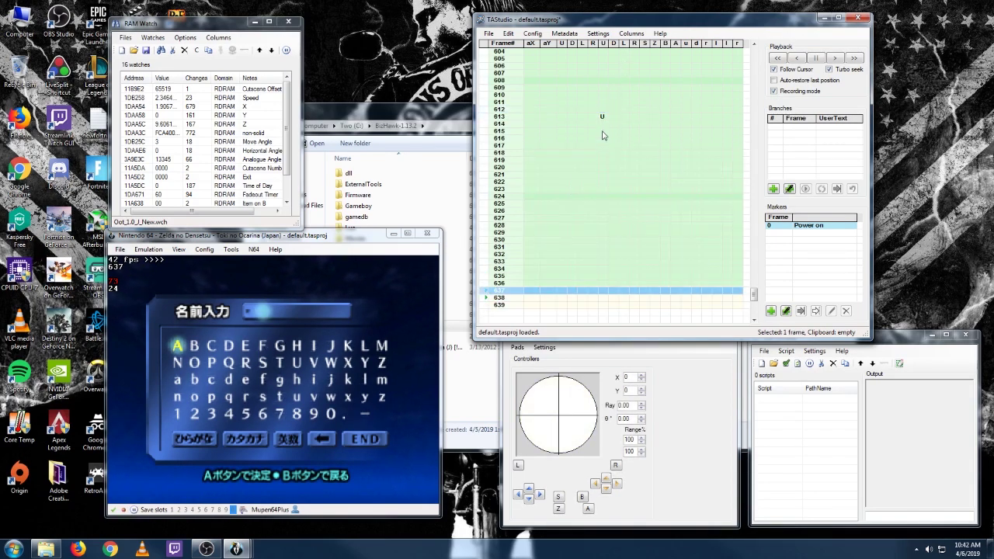
pyautogui.click(606, 128)
pyautogui.click(606, 129)
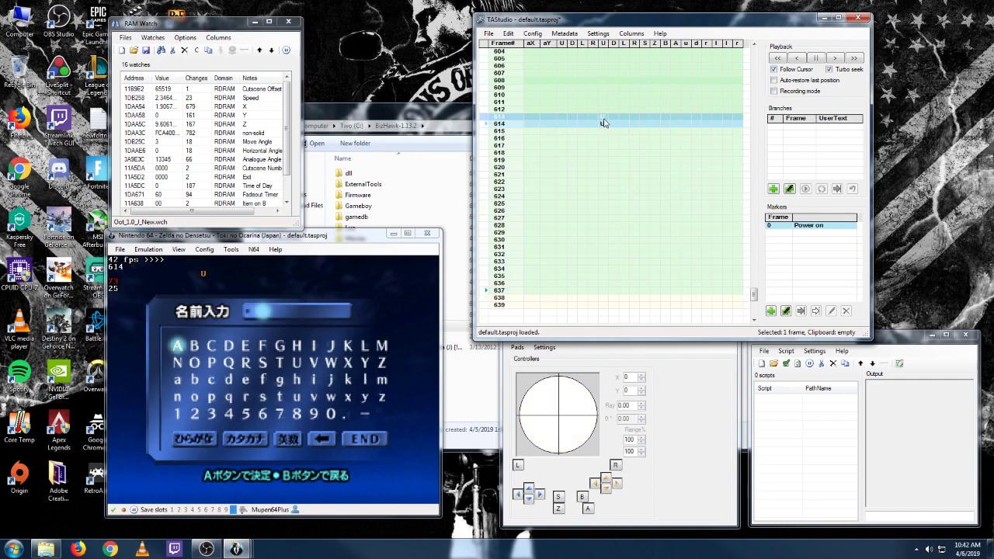
pyautogui.click(485, 291)
pyautogui.press('q')
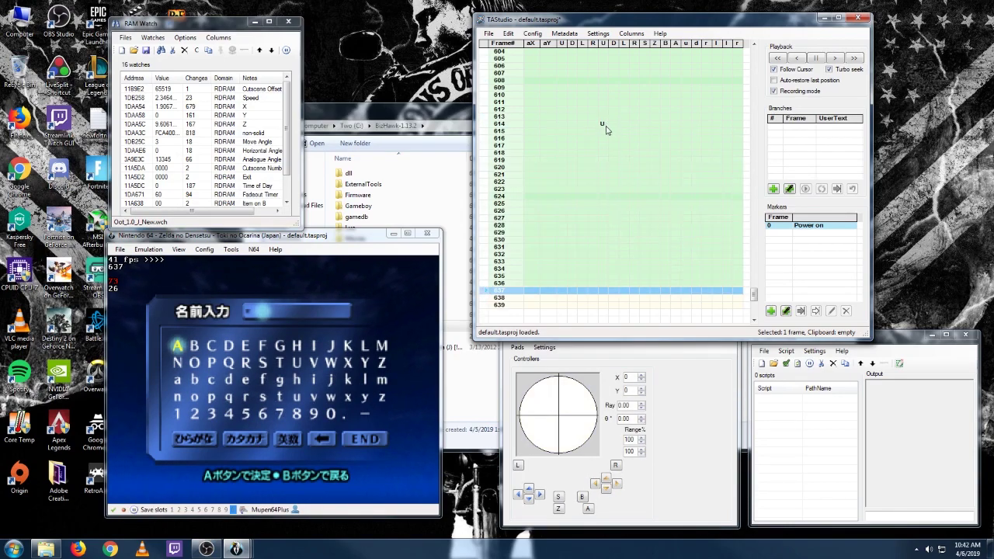
# Shift the D-pad Up input from frame 614 through 615 and 616 to 617, seeking to frame 636 or 637 after each change
pyautogui.click(604, 128)
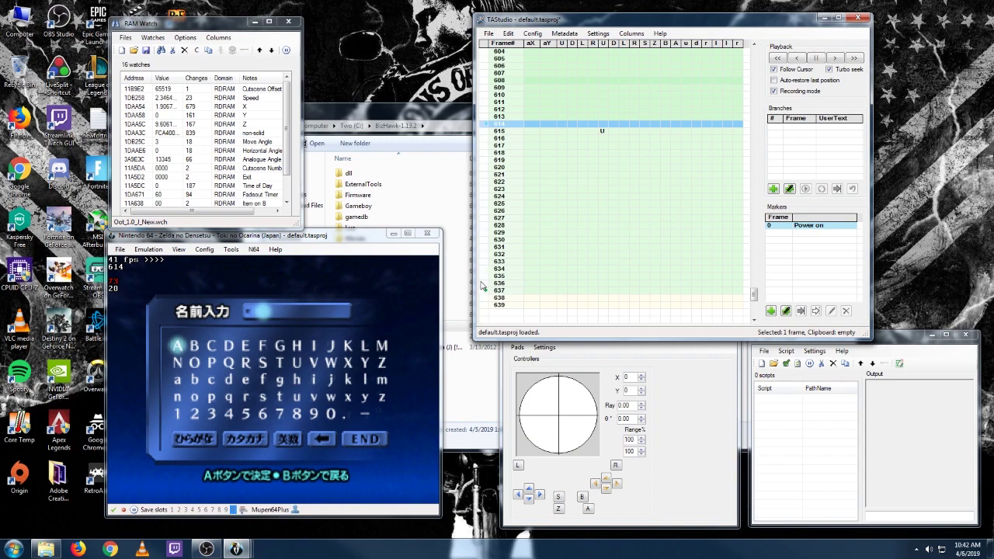
pyautogui.click(484, 284)
pyautogui.click(600, 137)
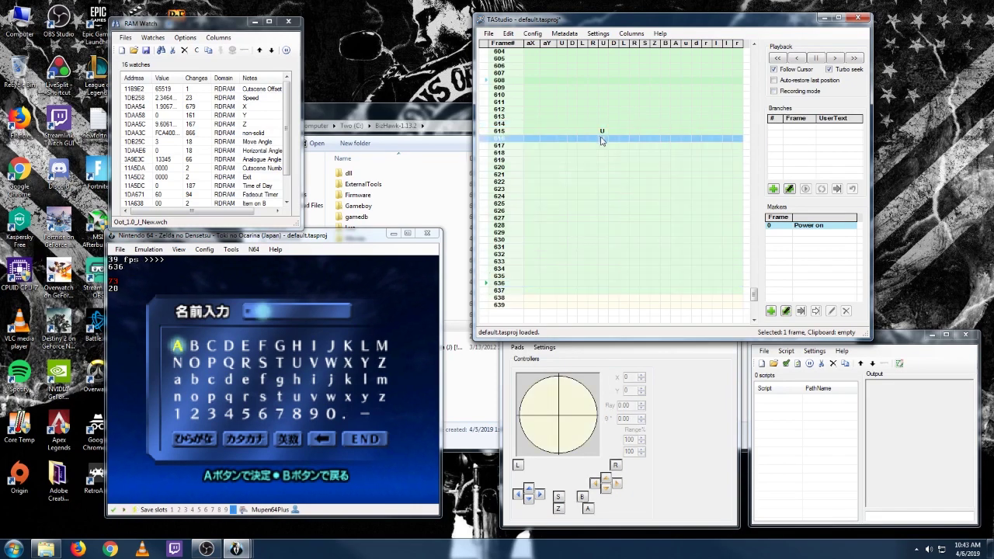
pyautogui.click(489, 286)
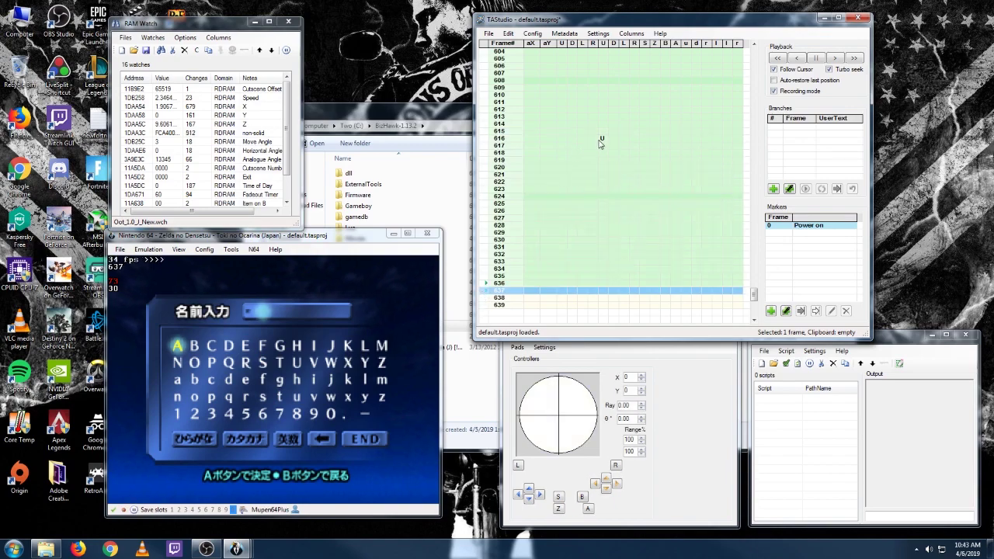
pyautogui.click(603, 145)
pyautogui.click(482, 292)
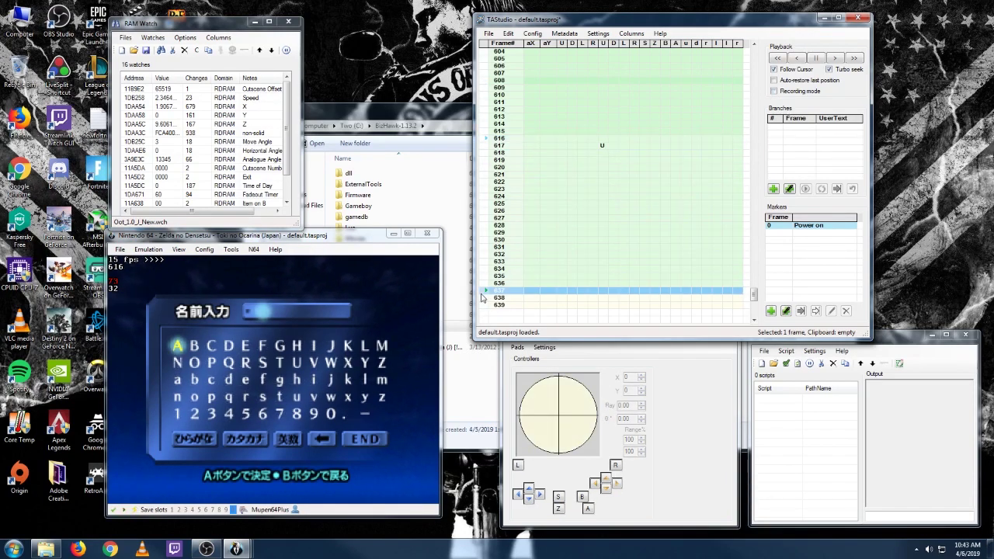
# Shift the D-pad Up input from frame 617 through 618 and 619 to 620, seeking to frame 638 after each change
pyautogui.click(600, 146)
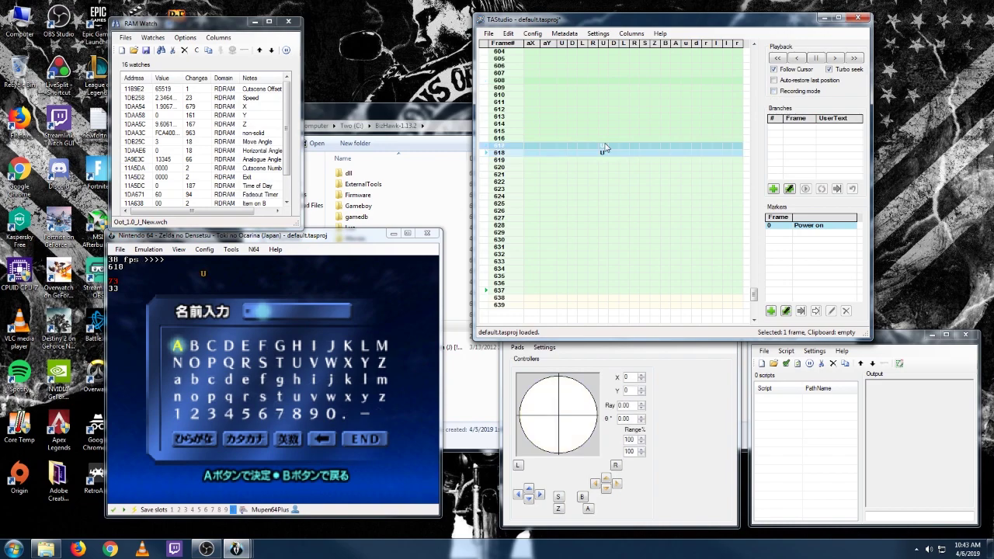
pyautogui.click(485, 299)
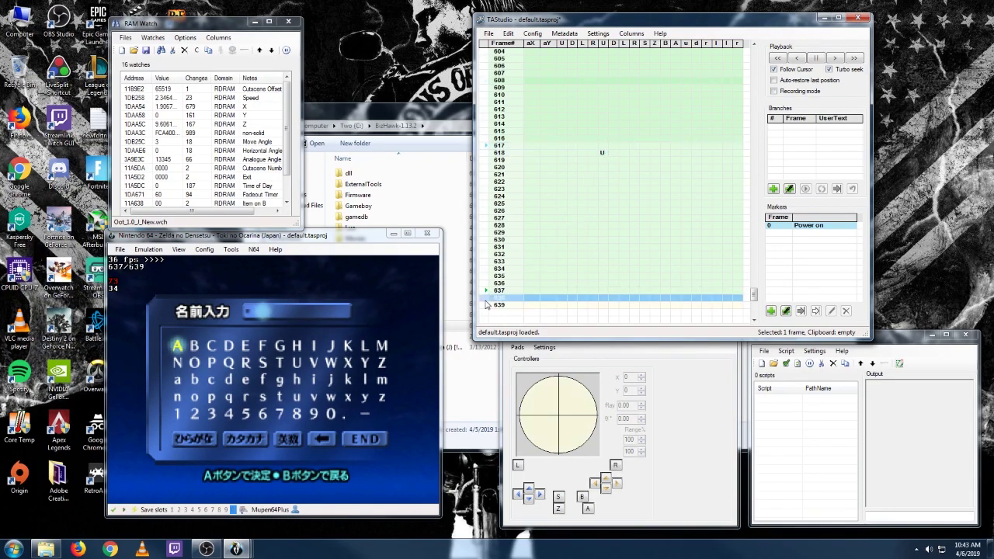
pyautogui.click(603, 161)
pyautogui.click(603, 153)
pyautogui.click(485, 299)
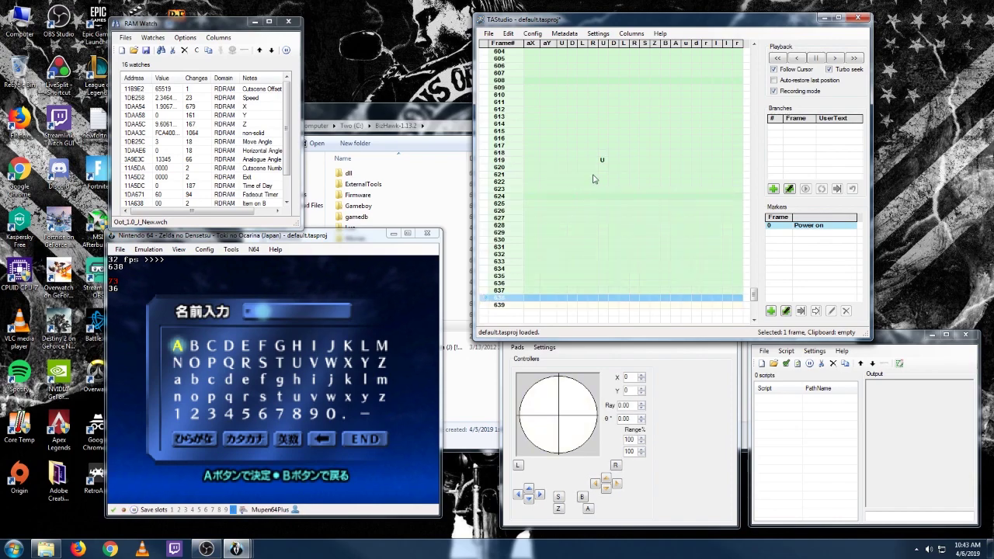
pyautogui.click(596, 172)
pyautogui.click(486, 300)
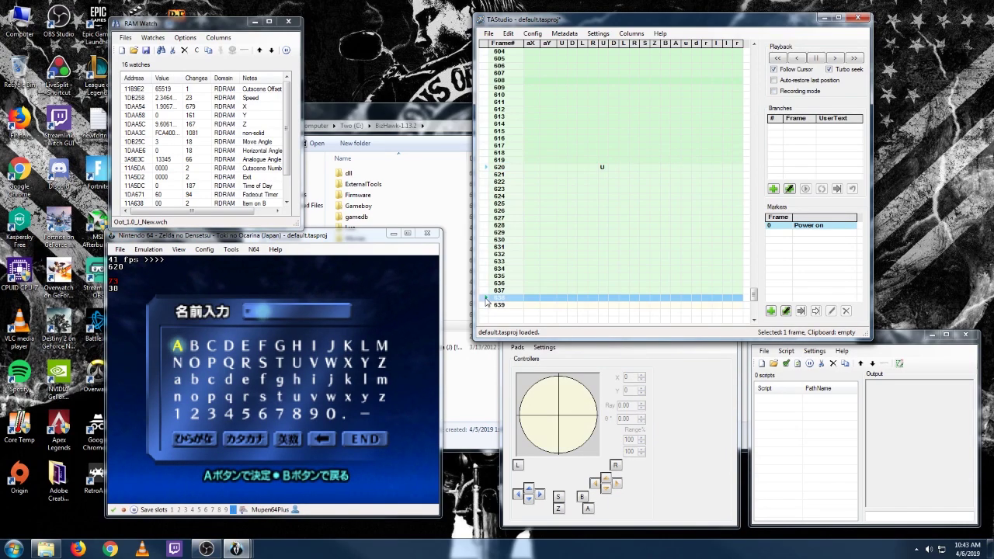
# Try D-pad Up on frame 621 alone and on frames 622 through 624, seeking to frames 639 and 640 to check the cursor
pyautogui.click(602, 176)
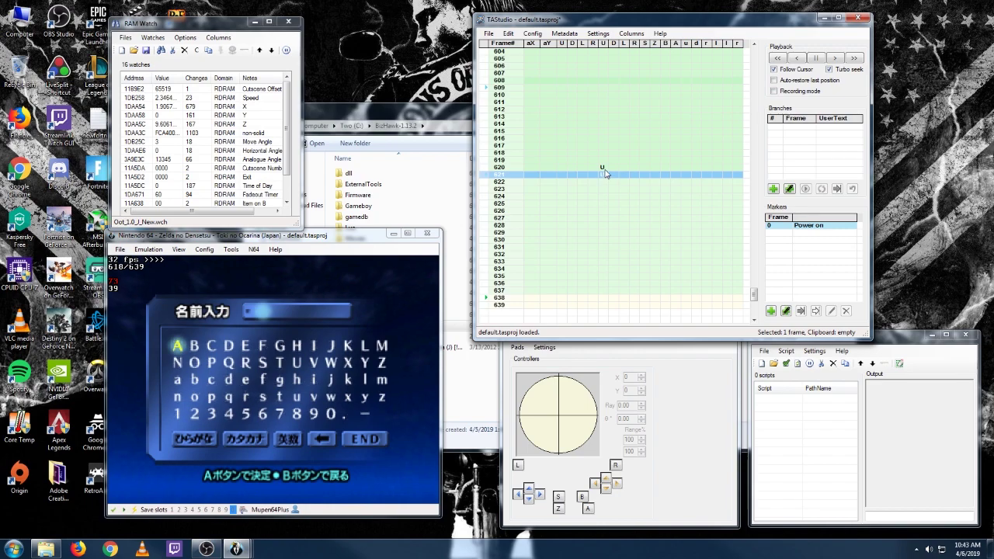
pyautogui.click(482, 306)
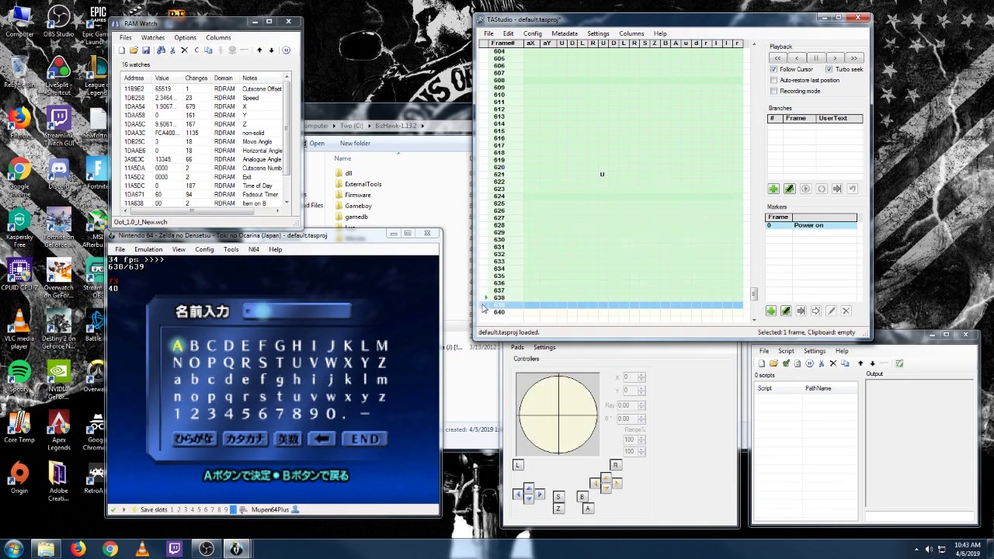
pyautogui.moveTo(604, 181); pyautogui.dragTo(603, 194)
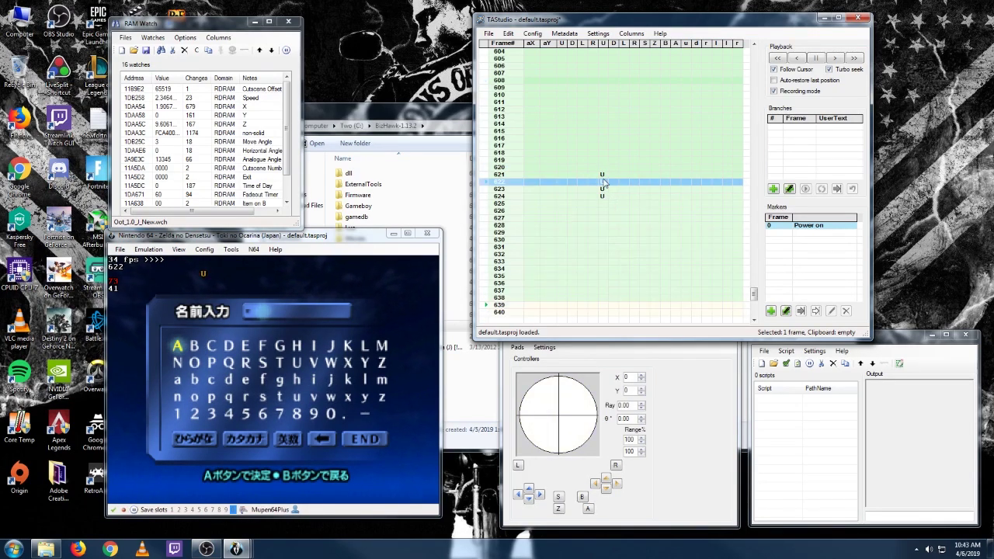
pyautogui.click(602, 176)
pyautogui.click(484, 313)
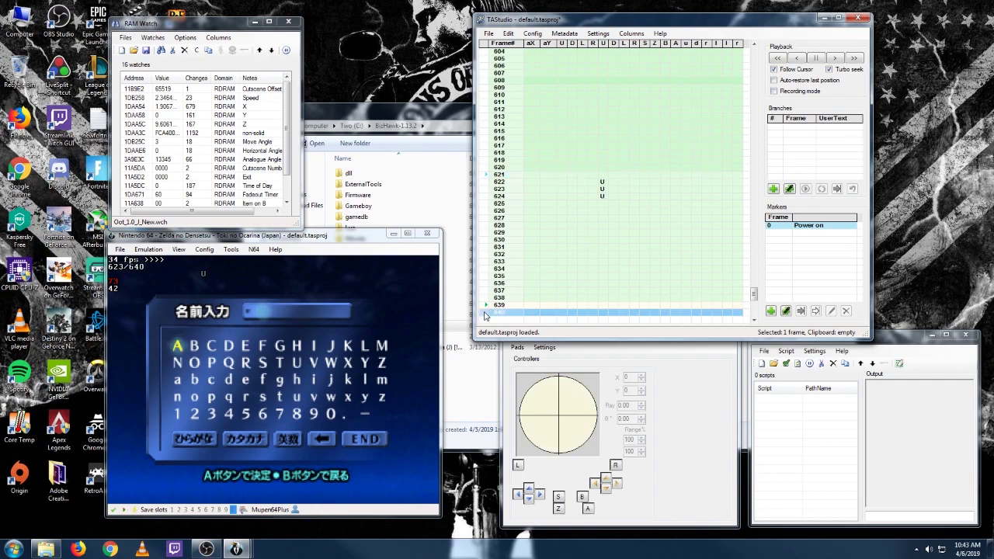
# Clear D-pad Up from frames 622 and 623 one at a time, seeking to frames 644 and 655 to check the cursor
pyautogui.scroll(-1, 487, 308)
pyautogui.click(487, 297)
pyautogui.click(603, 139)
pyautogui.click(486, 313)
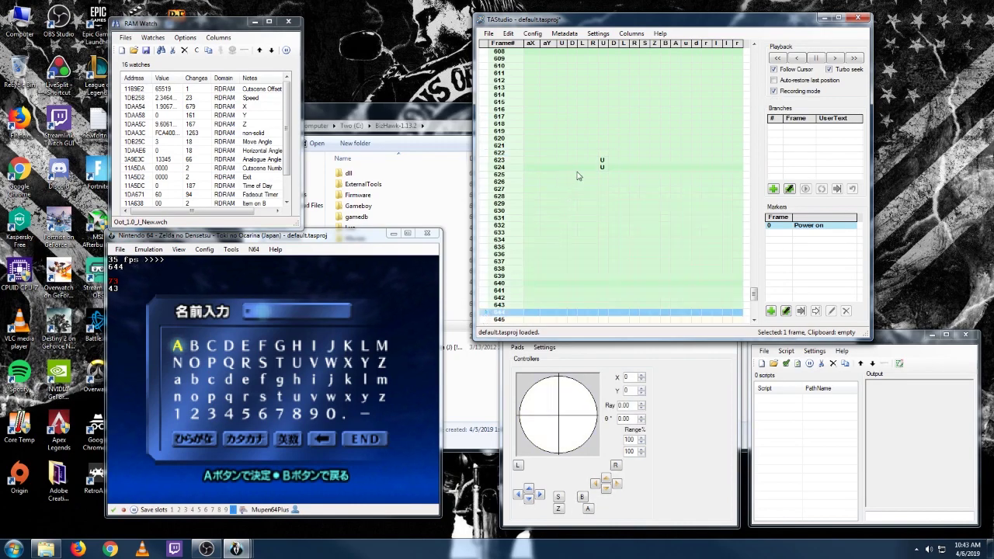
pyautogui.click(601, 160)
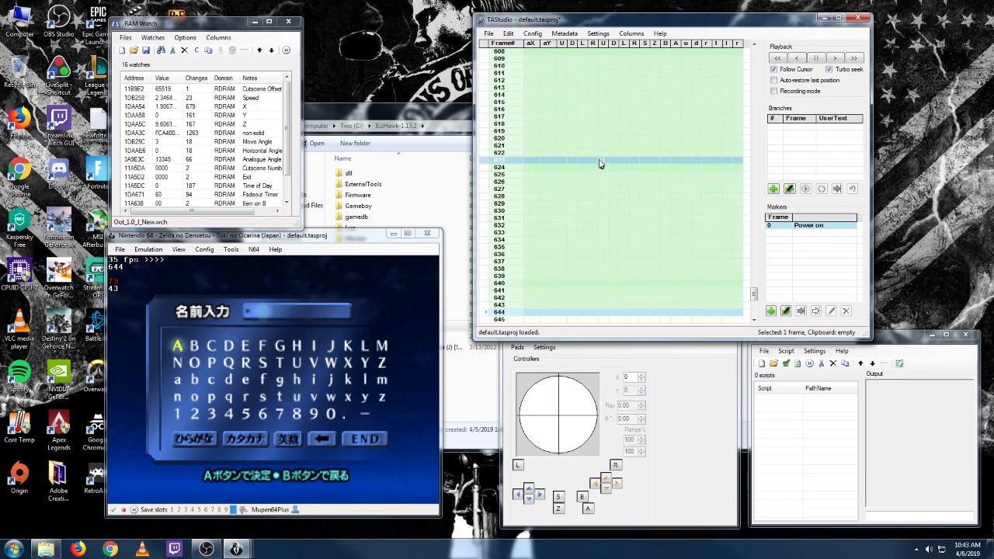
pyautogui.click(490, 308)
pyautogui.click(489, 308)
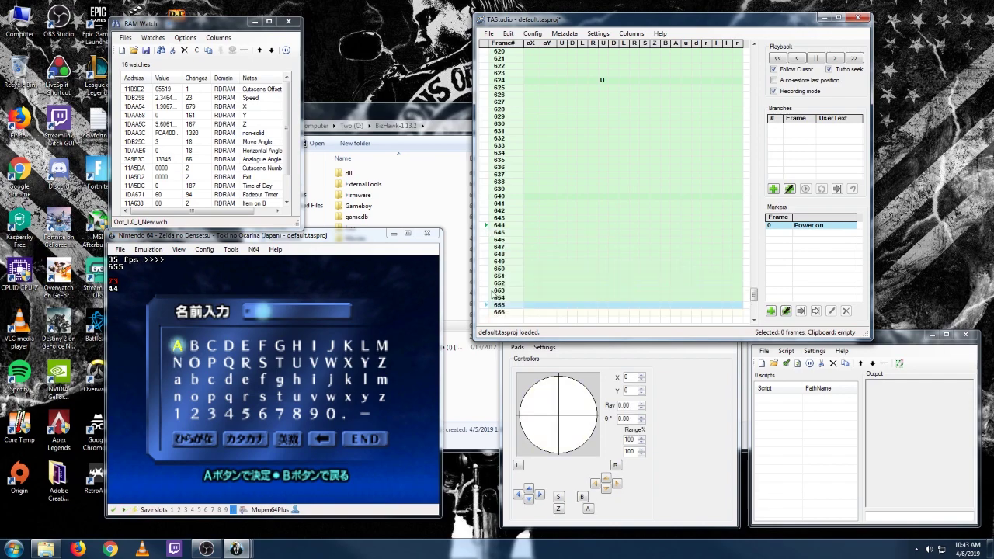
# Shift the D-pad Up input from frame 624 to 625 and on to 626, seeking to frames 647 and 648
pyautogui.scroll(2, 502, 270)
pyautogui.click(601, 173)
pyautogui.click(601, 168)
pyautogui.scroll(-1, 516, 262)
pyautogui.click(483, 292)
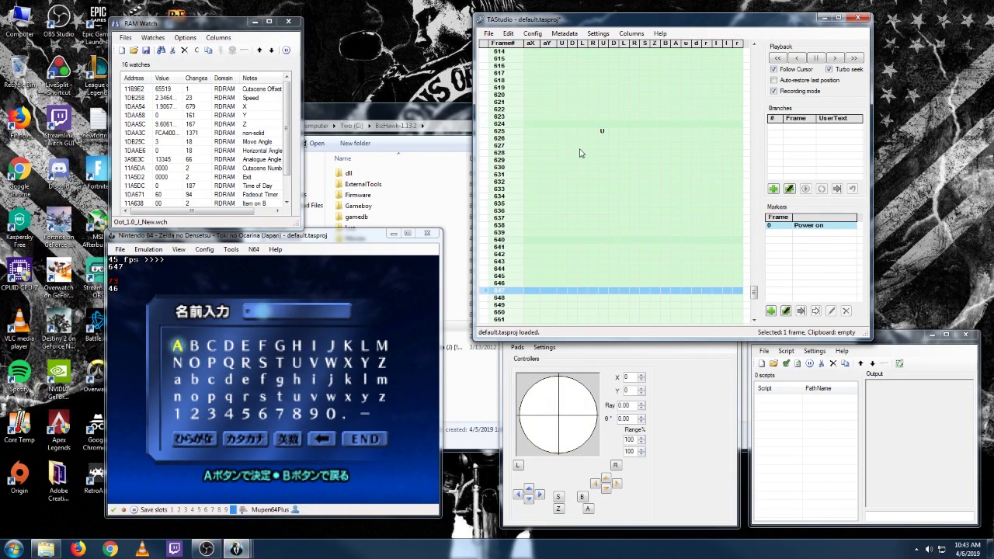
pyautogui.click(605, 139)
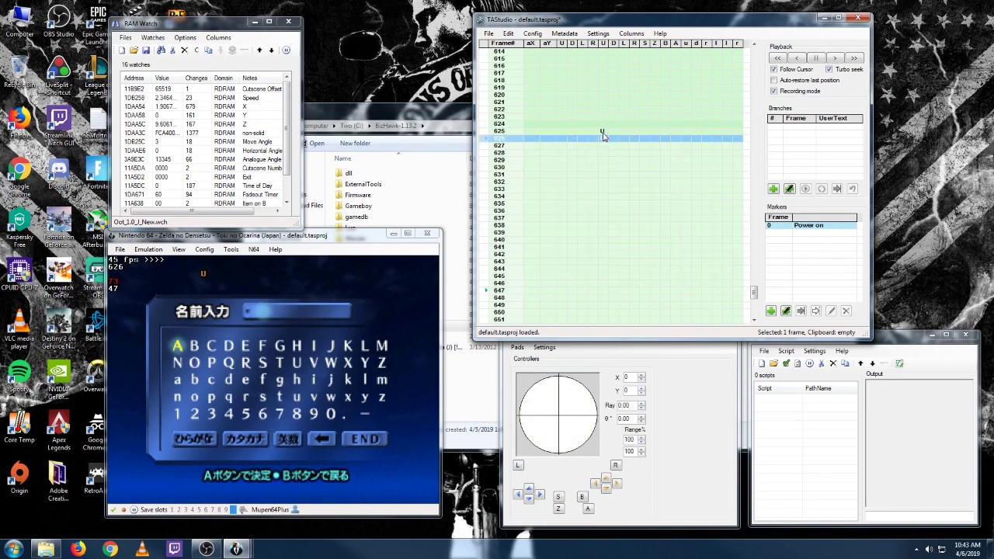
pyautogui.click(603, 132)
pyautogui.click(482, 298)
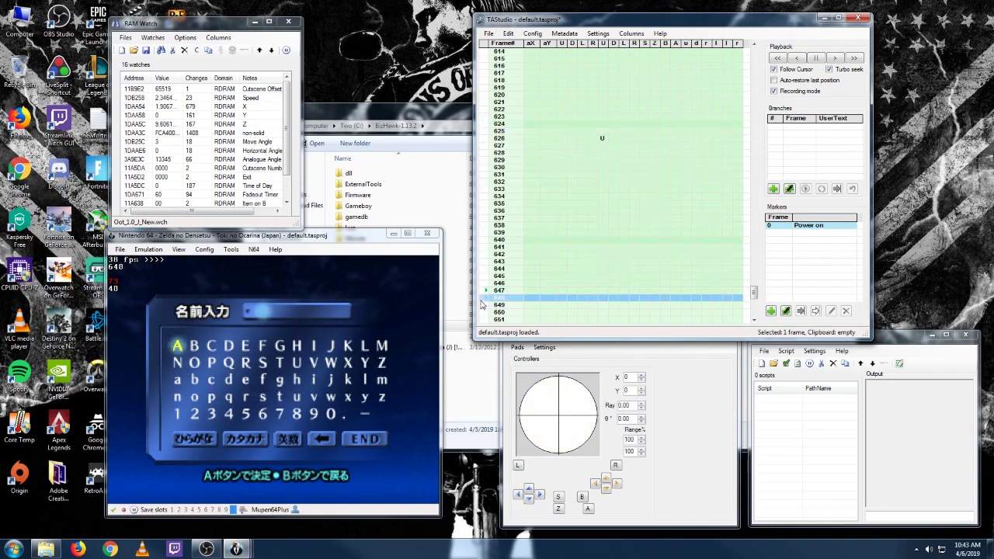
# Replace the D-pad Up input on frame 626 with an analog Up input on frame 622 and seek to frame 637
pyautogui.click(602, 139)
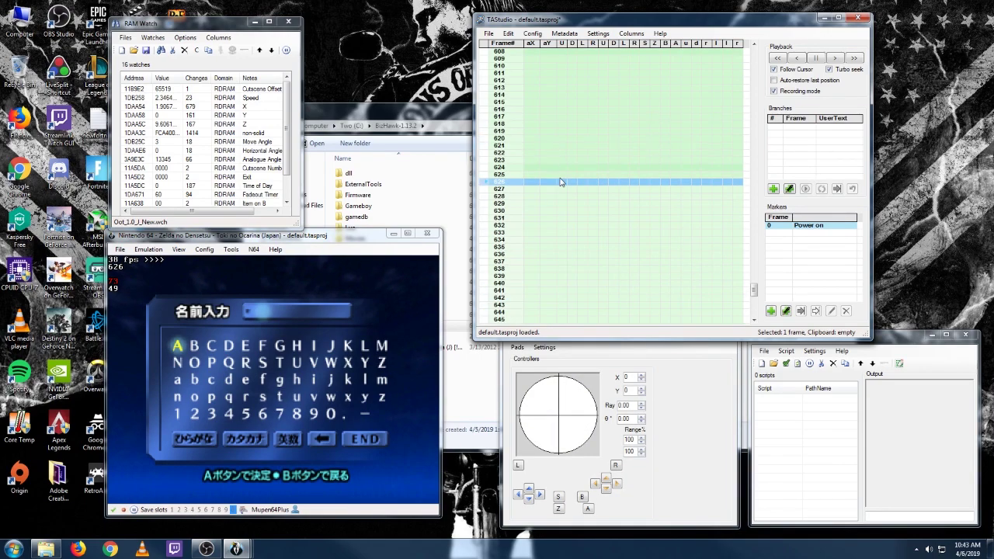
pyautogui.click(560, 153)
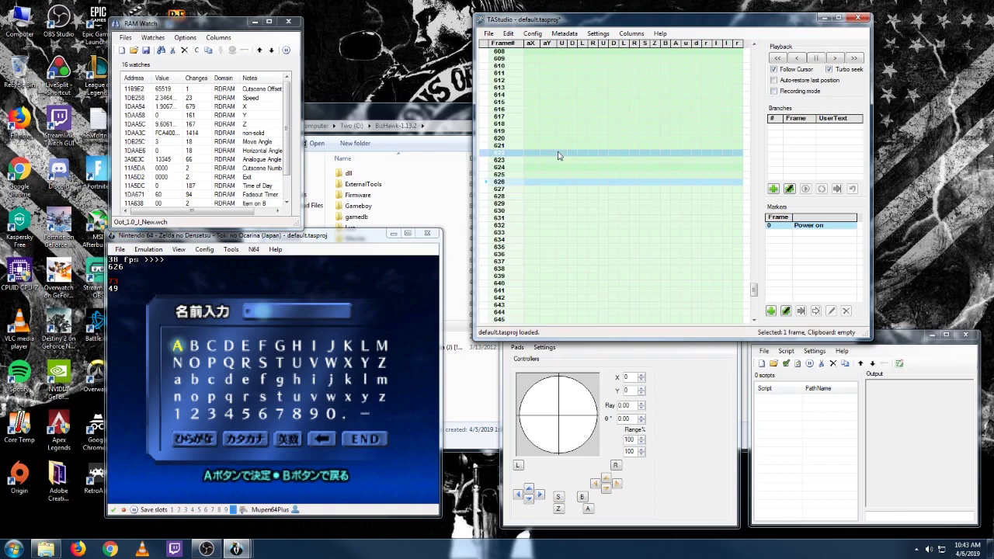
pyautogui.click(485, 263)
pyautogui.press('q')
# Move the analog Up input from frame 622 back to frame 608 and seek forward to frame 620 to check the cursor
pyautogui.scroll(6, 488, 264)
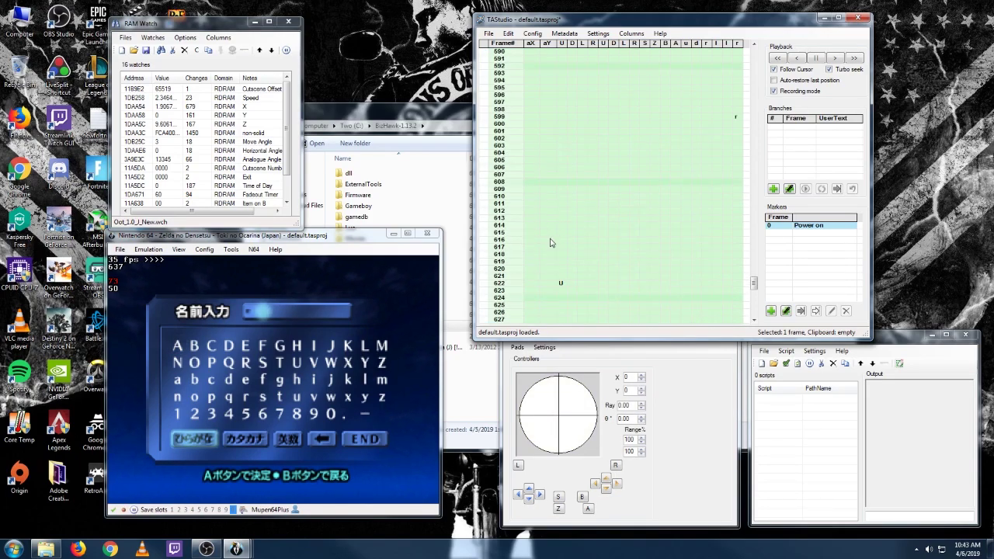
pyautogui.click(559, 286)
pyautogui.click(561, 182)
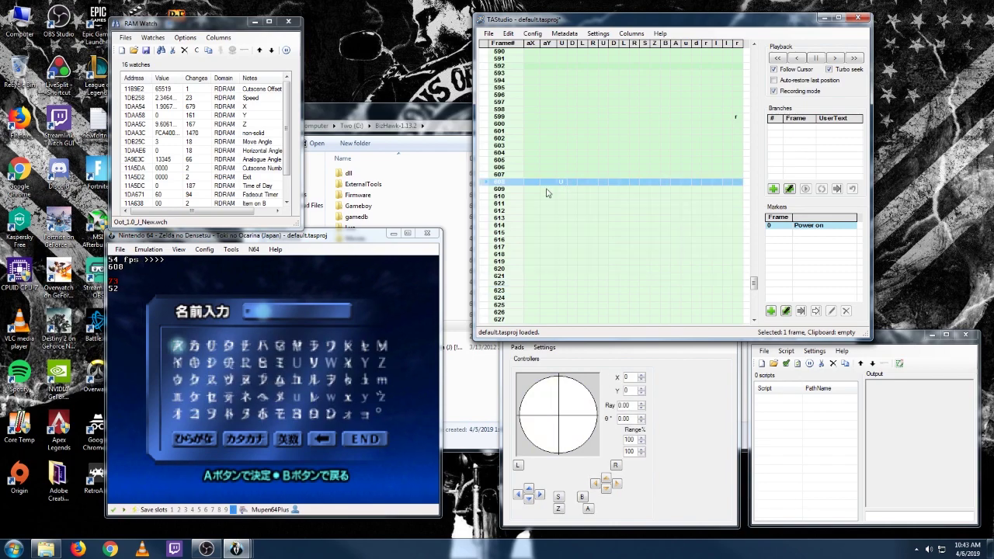
pyautogui.click(487, 269)
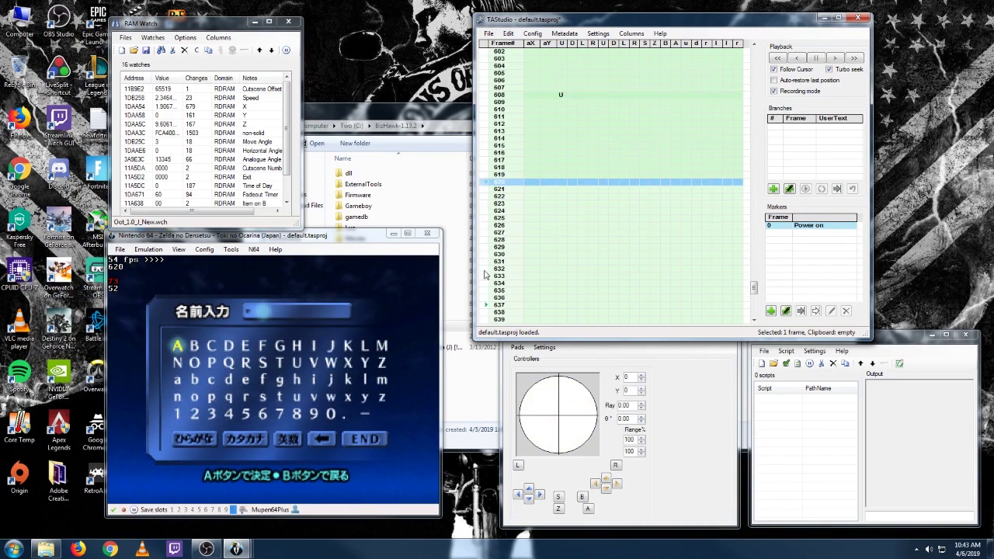
pyautogui.click(487, 270)
# Shift the analog Up input from frame 608 through 609 and 610 to 611, seeking to frames 624 and 626 to check the cursor
pyautogui.scroll(4, 518, 250)
pyautogui.click(562, 189)
pyautogui.click(561, 182)
pyautogui.click(485, 299)
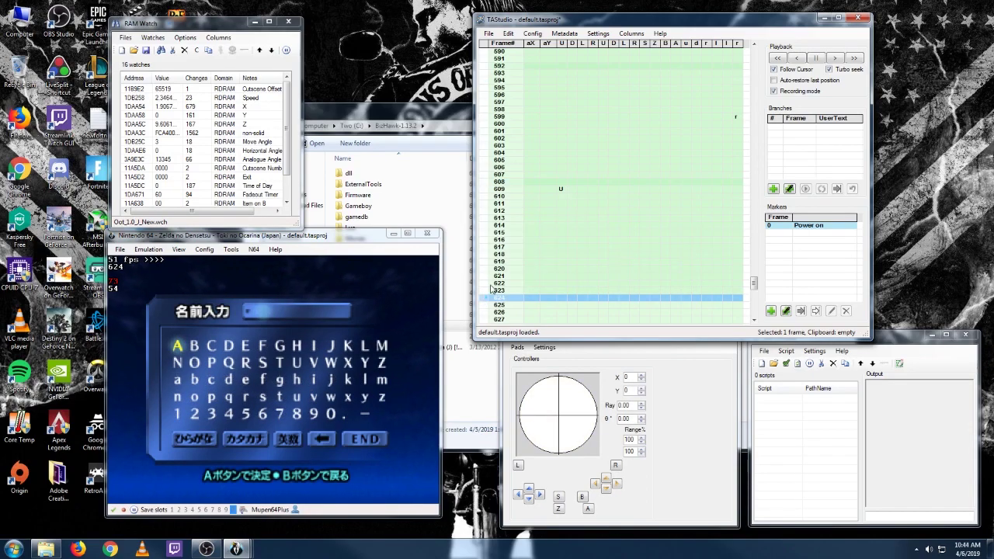
pyautogui.click(561, 196)
pyautogui.click(561, 189)
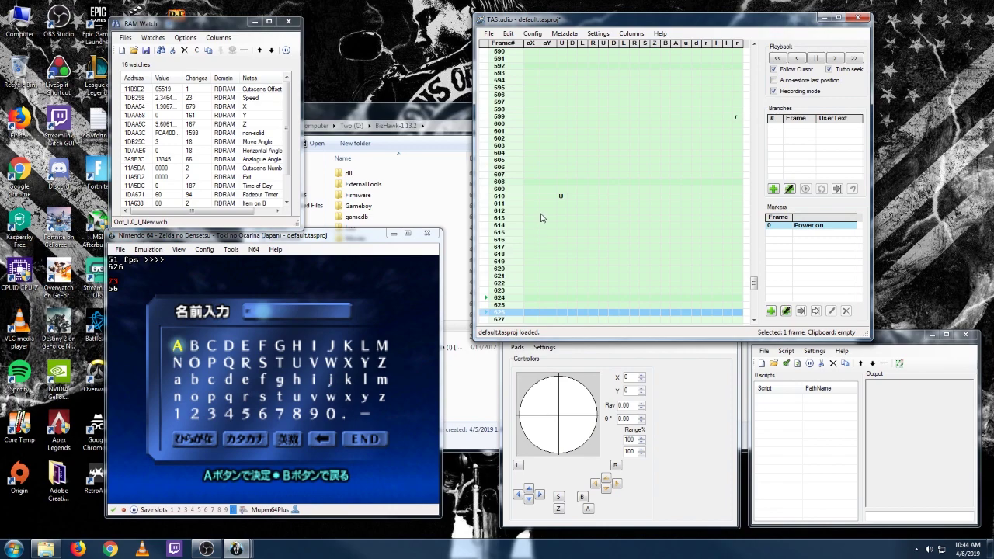
pyautogui.click(561, 203)
pyautogui.click(561, 196)
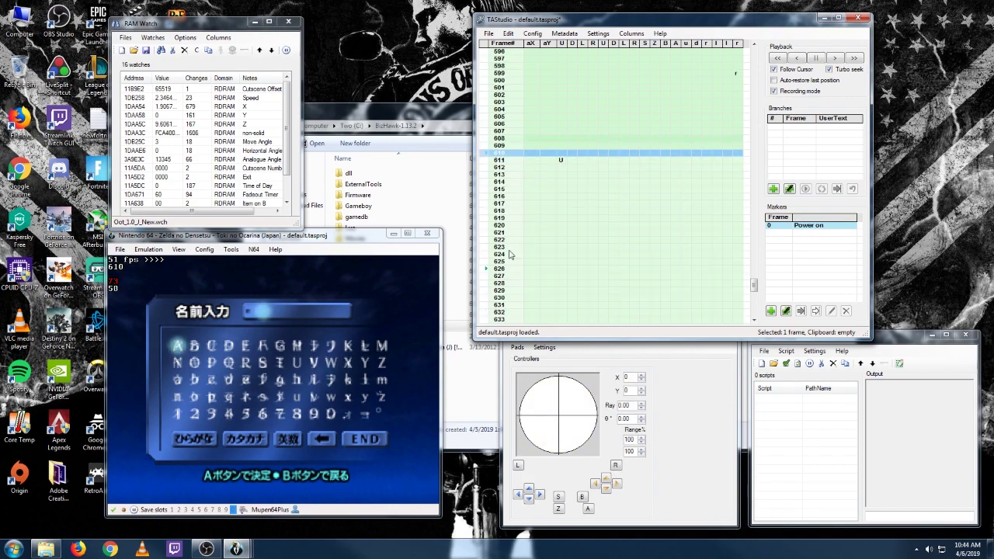
# Shift the analog Up input from frame 611 to 612 and on to 613, seeking to frames 631 and 632
pyautogui.click(562, 167)
pyautogui.click(562, 167)
pyautogui.click(486, 305)
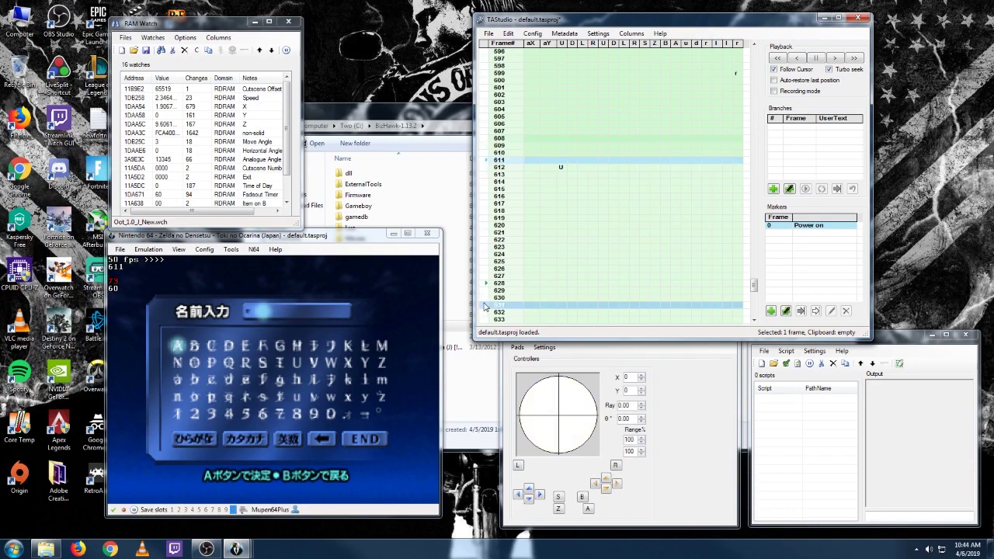
pyautogui.click(562, 175)
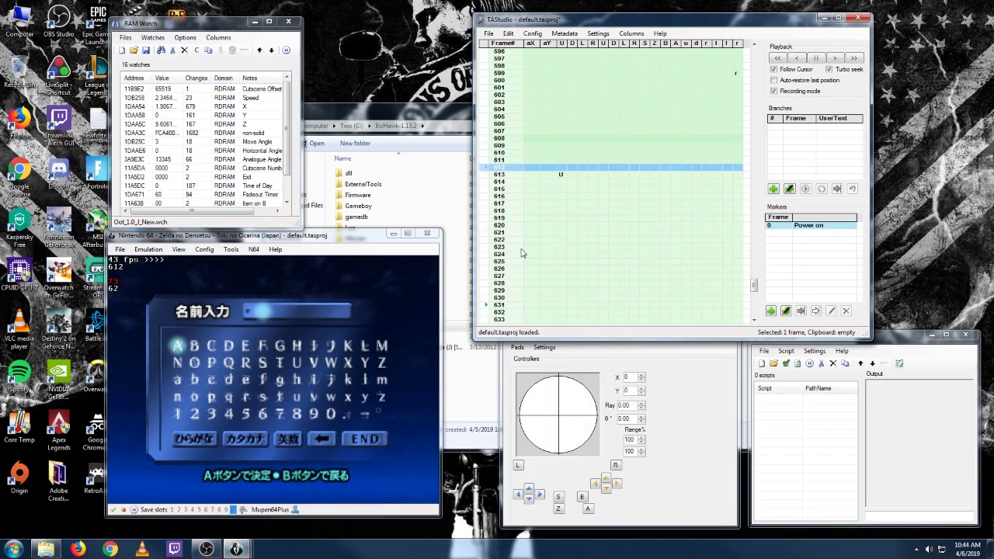
pyautogui.click(485, 313)
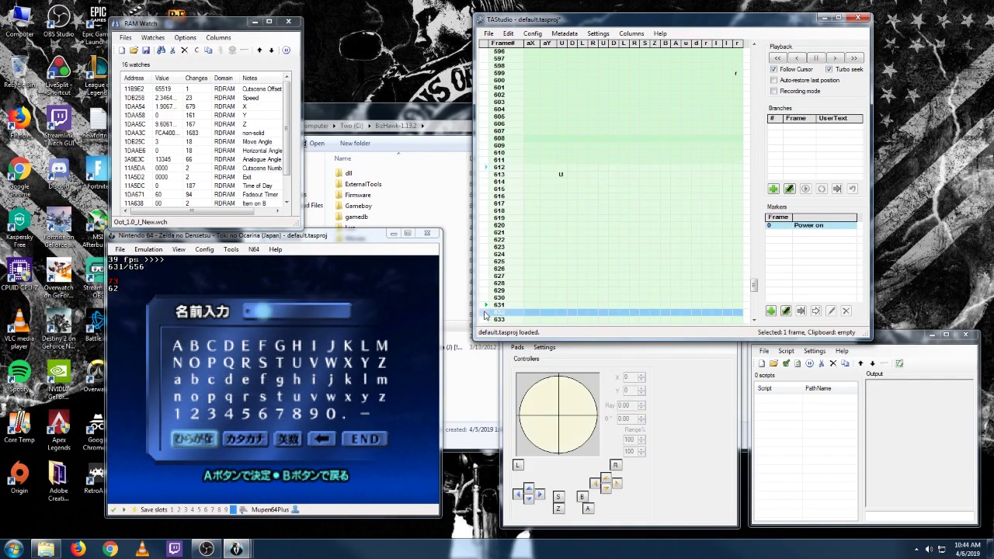
# Add a second analog Up on frame 615 and an A input on frame 616, seeking to frames 630 and 620 to check the name entry
pyautogui.click(562, 191)
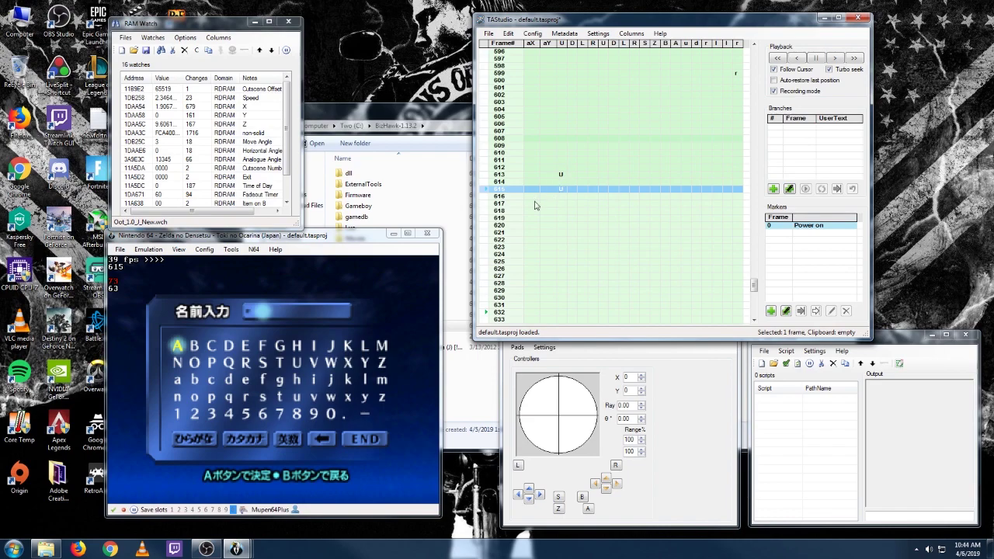
pyautogui.click(486, 299)
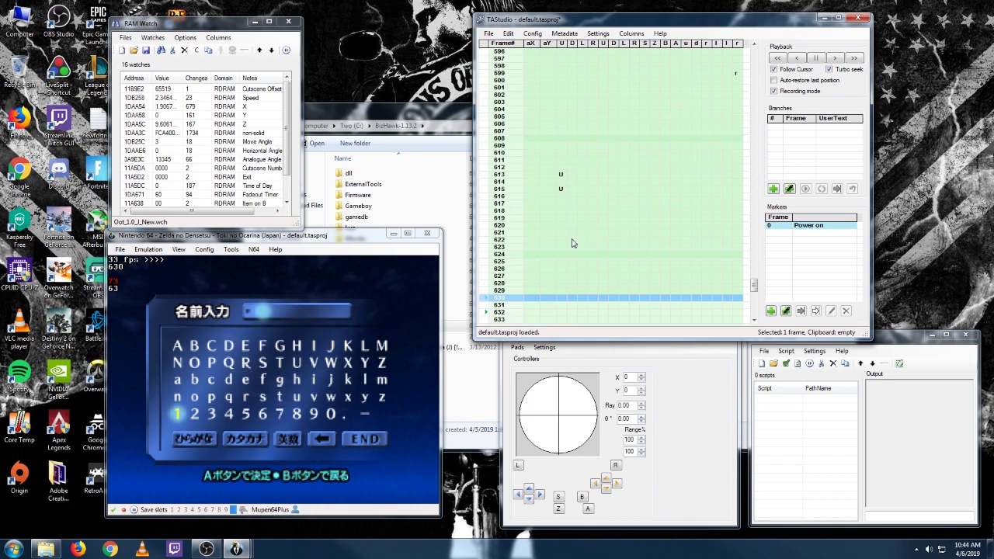
pyautogui.click(583, 195)
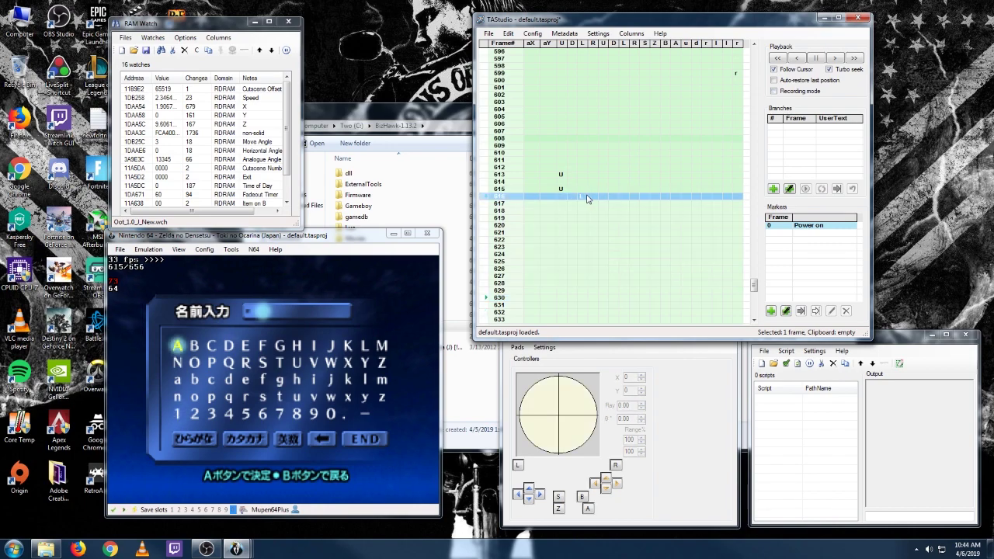
pyautogui.click(674, 197)
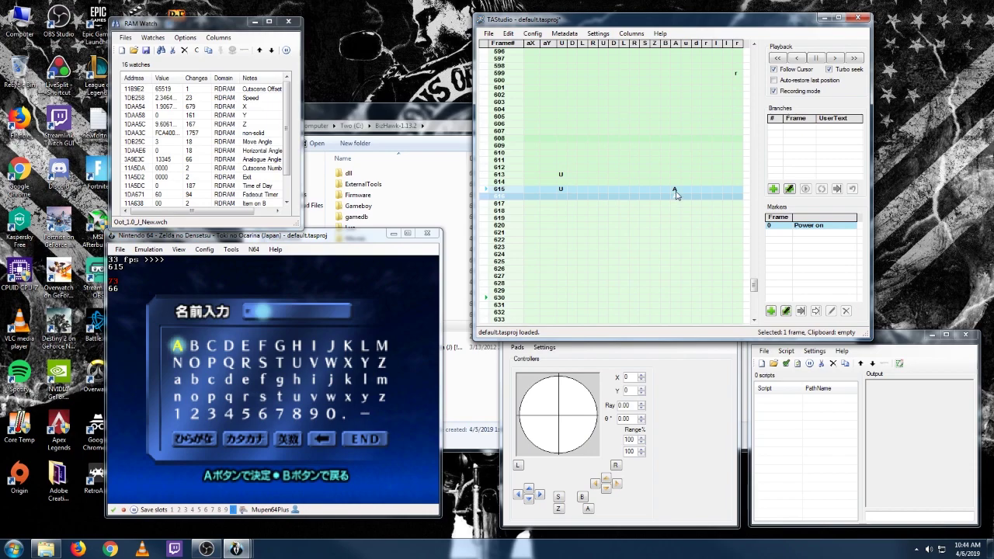
pyautogui.click(489, 225)
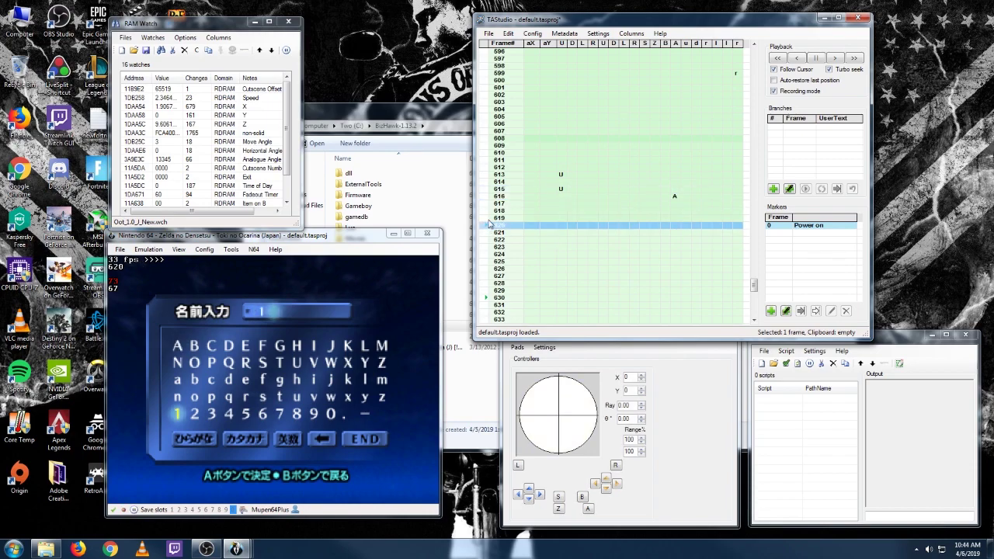
pyautogui.click(499, 203)
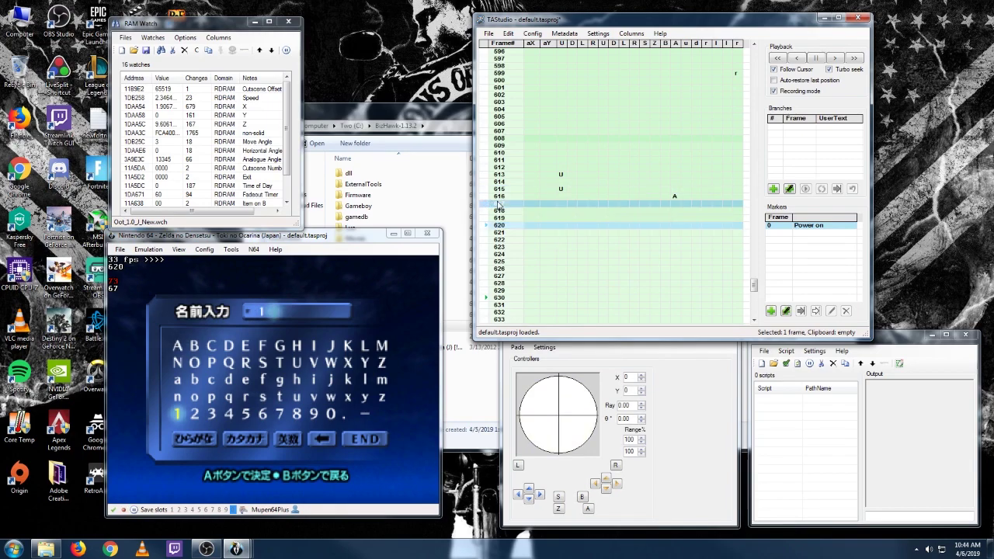
# Add analog Up and Right inputs on frame 617 and seek to frame 628 to check the cursor
pyautogui.click(563, 204)
pyautogui.click(582, 205)
pyautogui.click(593, 204)
pyautogui.click(481, 283)
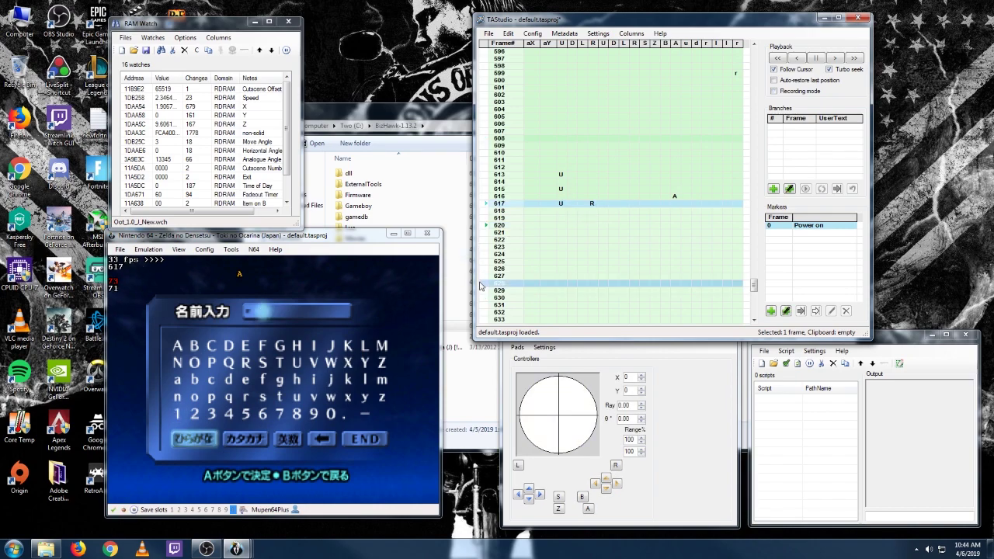
# Add an analog Right input on frame 619 and an A input on frame 620, seeking to frame 630 to check the name
pyautogui.click(592, 218)
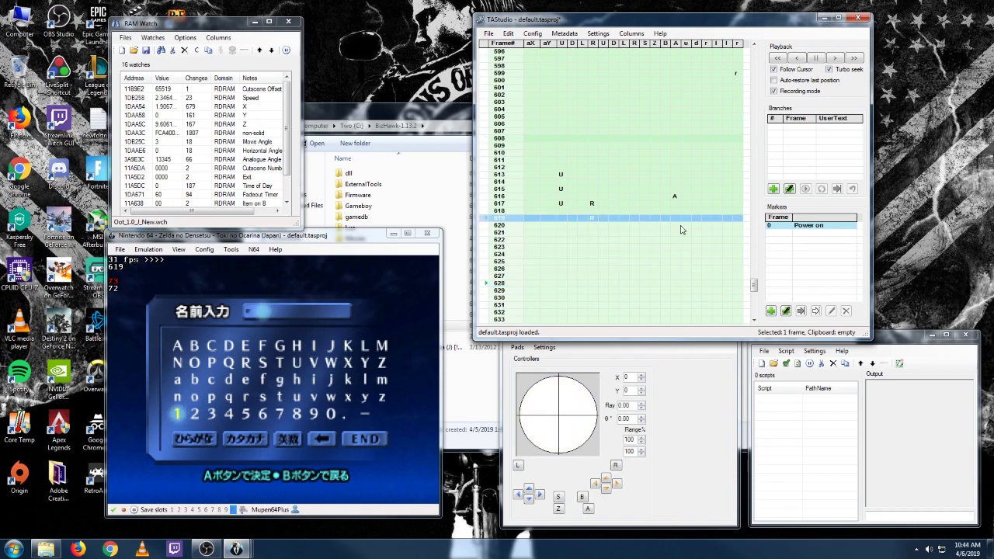
pyautogui.click(675, 226)
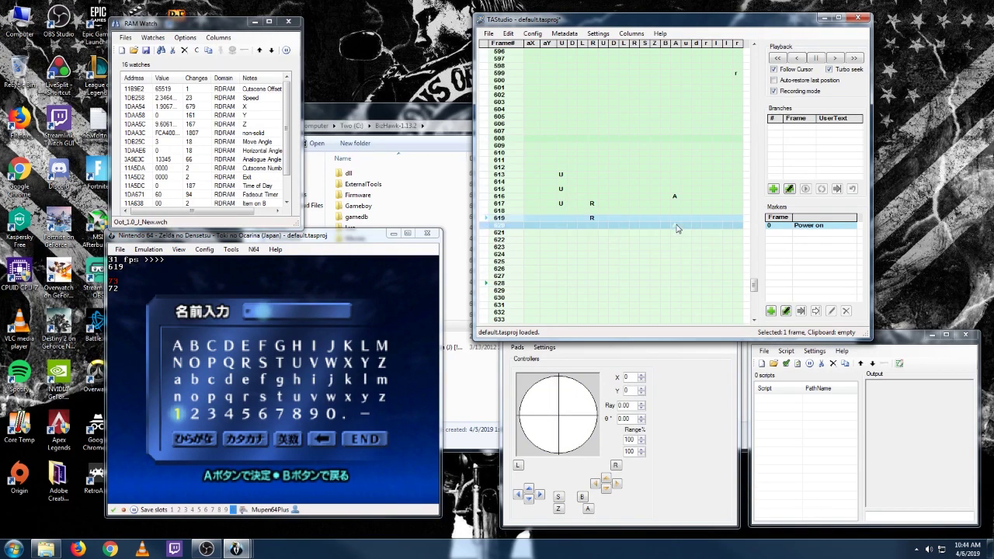
pyautogui.click(485, 298)
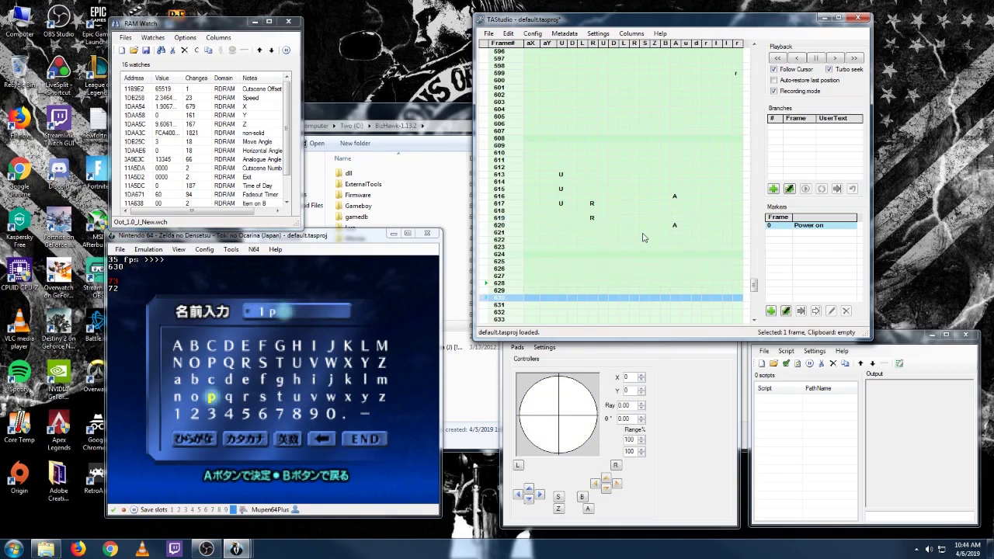
# Add analog Down and Left inputs on frames 621 and 623, seeking to frames 629 and 631 to check the cursor
pyautogui.click(572, 233)
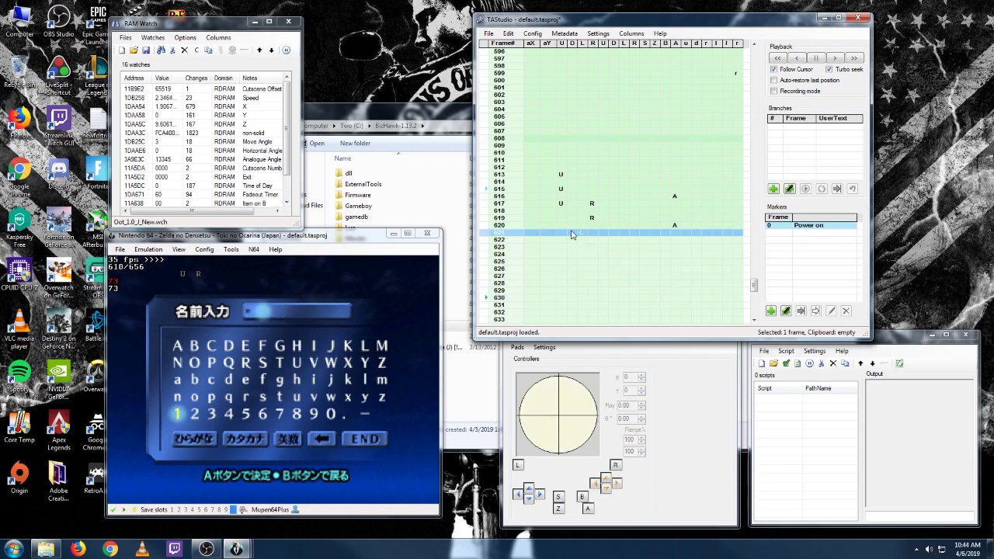
pyautogui.click(486, 293)
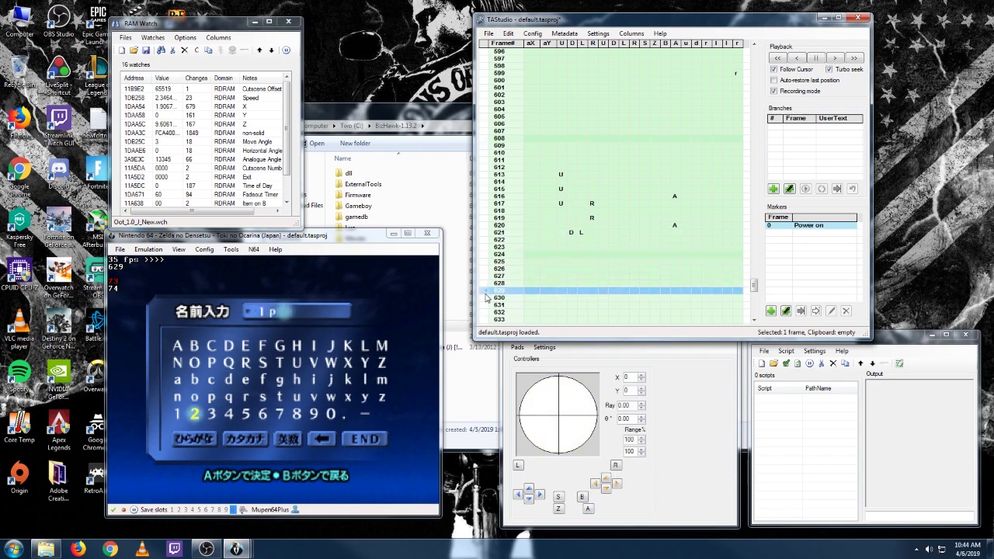
pyautogui.click(572, 248)
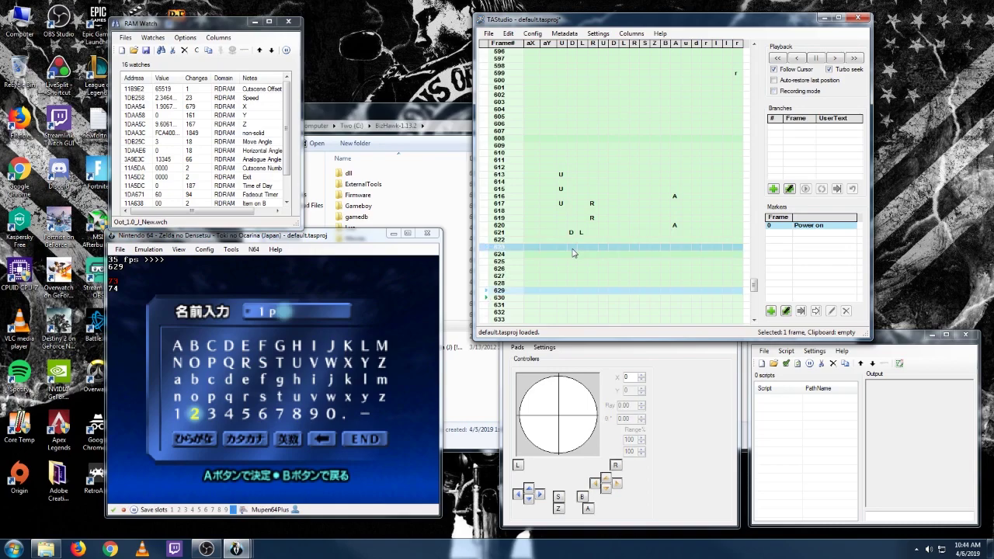
pyautogui.click(582, 247)
pyautogui.click(487, 307)
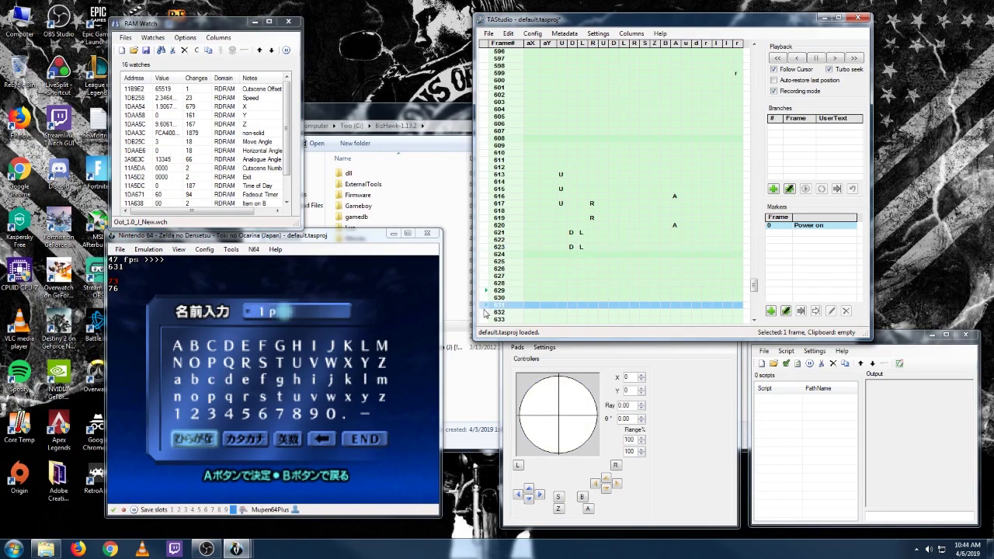
# Add an analog Left on frame 625 and an A input on frame 626 to choose END, seeking to frame 631
pyautogui.press('q')
pyautogui.click(576, 262)
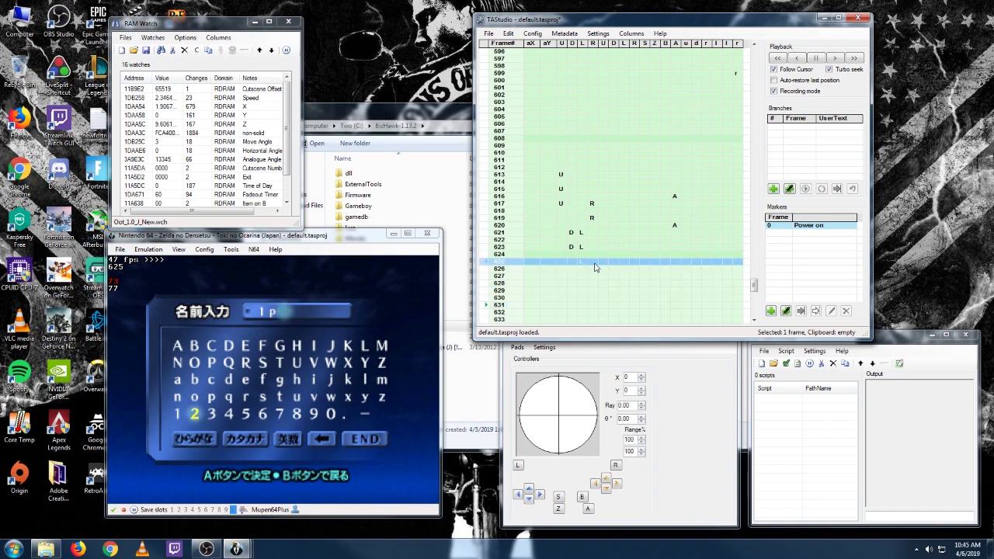
pyautogui.click(673, 269)
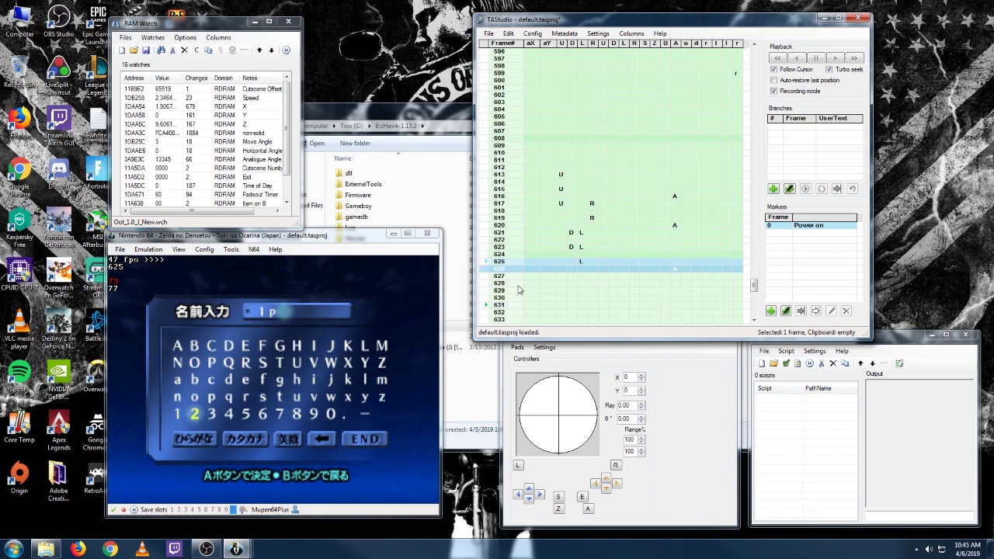
pyautogui.click(488, 307)
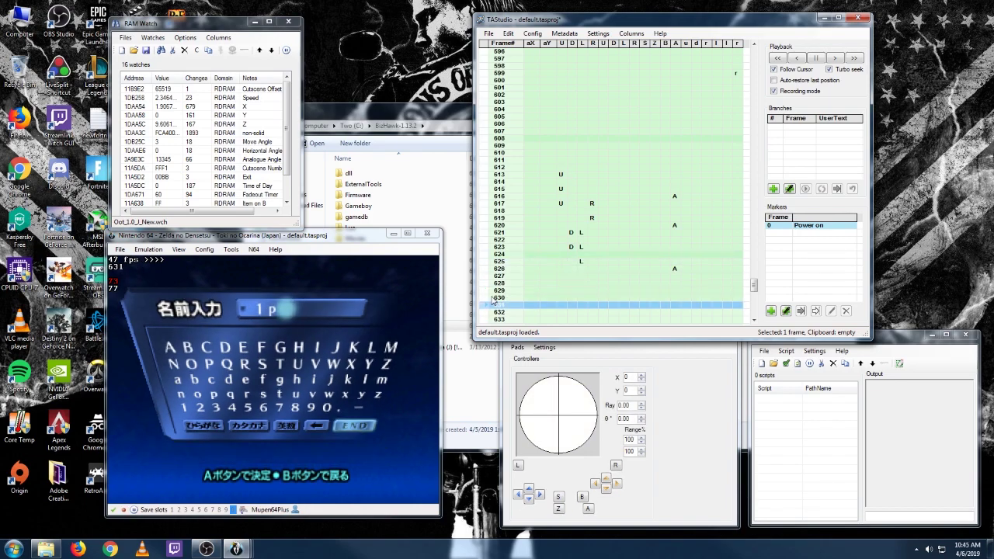
# Find the file select timing around frame 641, add an A input on frame 640 for file 1, and advance to frame 660
pyautogui.click(570, 232)
pyautogui.scroll(-4, 544, 280)
pyautogui.click(483, 294)
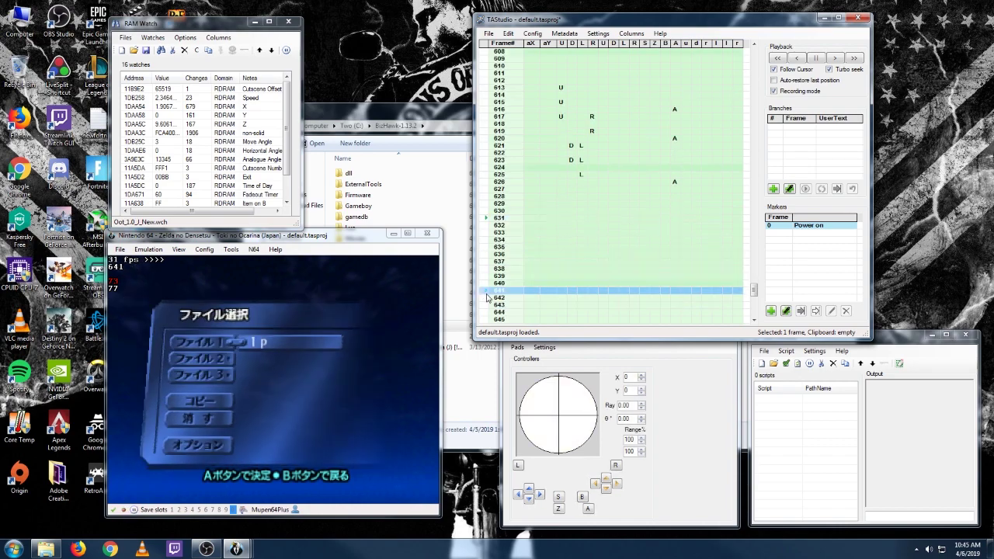
pyautogui.click(482, 308)
pyautogui.click(486, 290)
pyautogui.press('f')
pyautogui.click(486, 283)
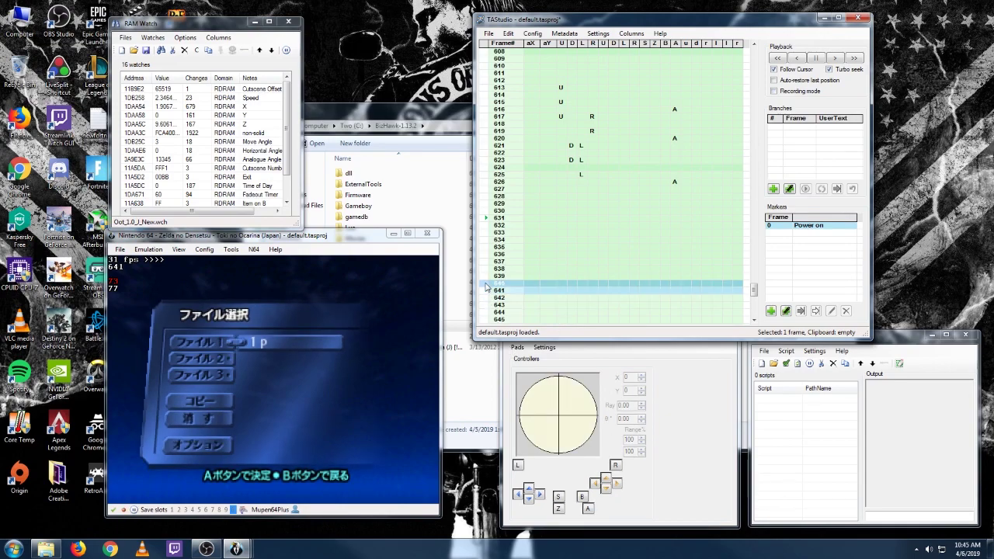
pyautogui.click(588, 510)
pyautogui.press('f')
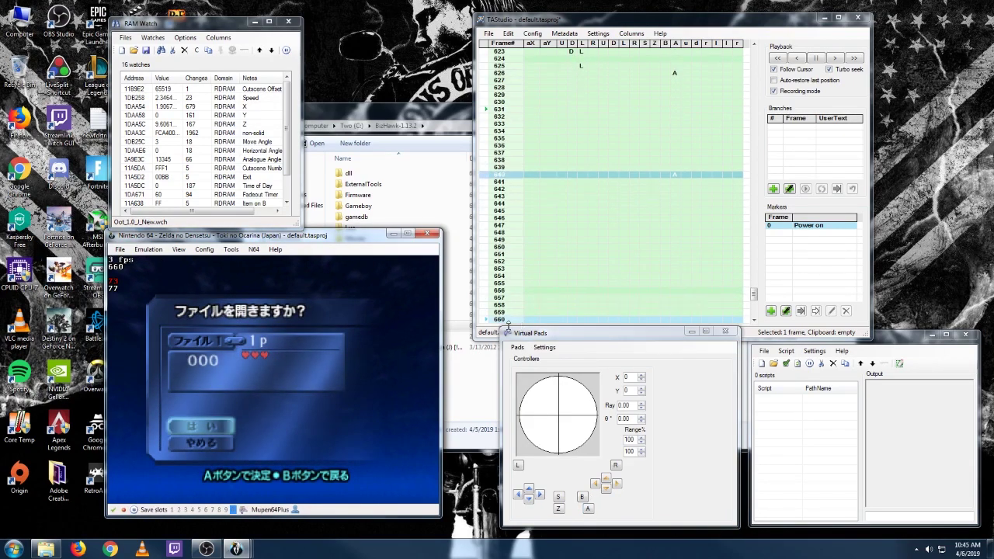
# Add a single A input on frame 658 to confirm opening the file and advance to frame 668
pyautogui.click(483, 305)
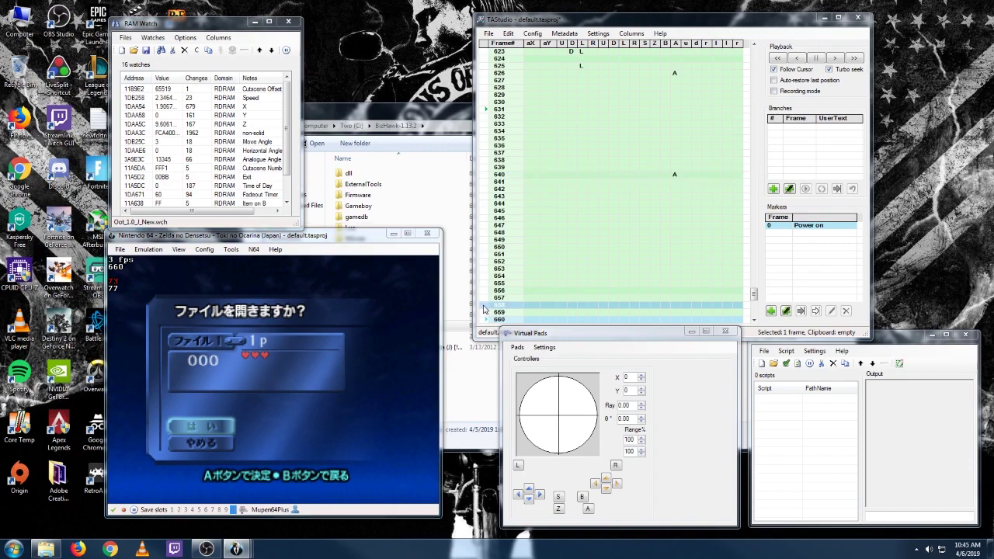
pyautogui.click(587, 510)
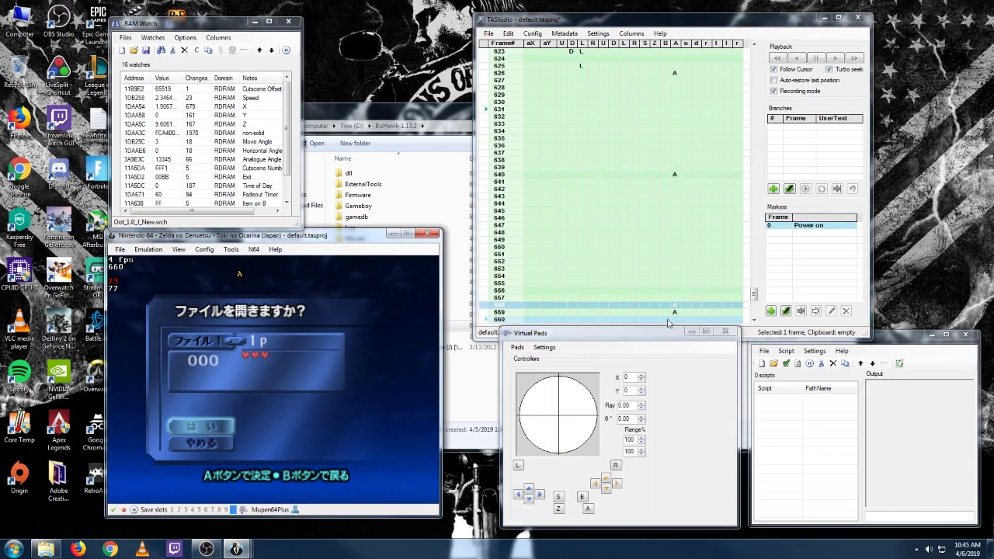
pyautogui.click(672, 312)
pyautogui.press('f')
pyautogui.press('f')
pyautogui.press('f')
pyautogui.press('f')
pyautogui.press('f')
pyautogui.press('f')
pyautogui.press('f')
pyautogui.press('f')
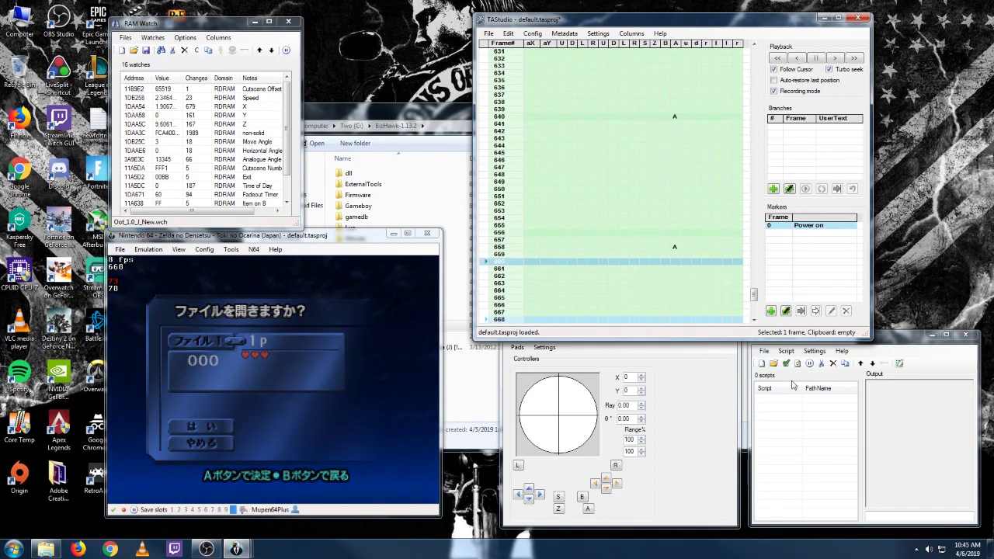
# Load the textbox.lua script in the Lua Console
pyautogui.click(793, 386)
pyautogui.click(786, 351)
pyautogui.click(800, 374)
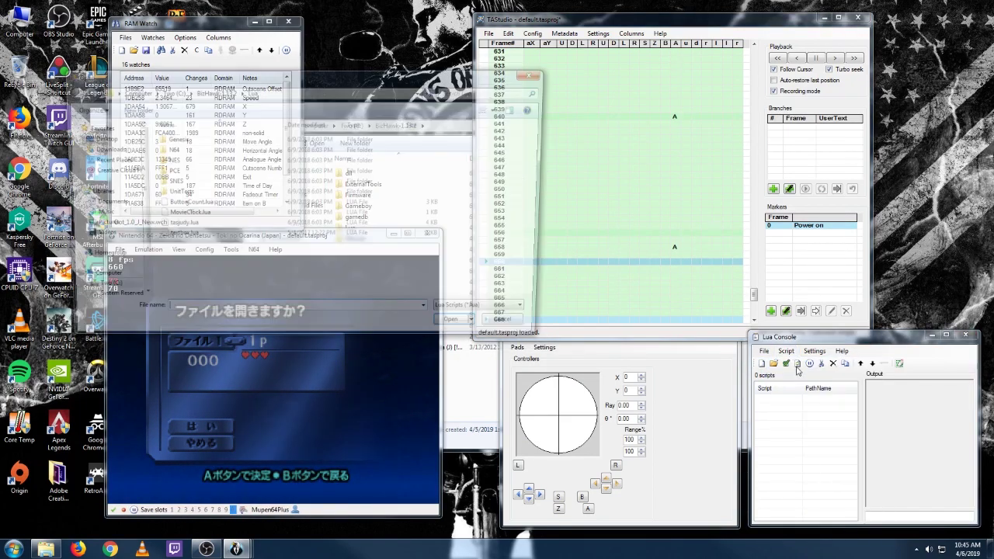
pyautogui.click(185, 237)
pyautogui.doubleClick(184, 237)
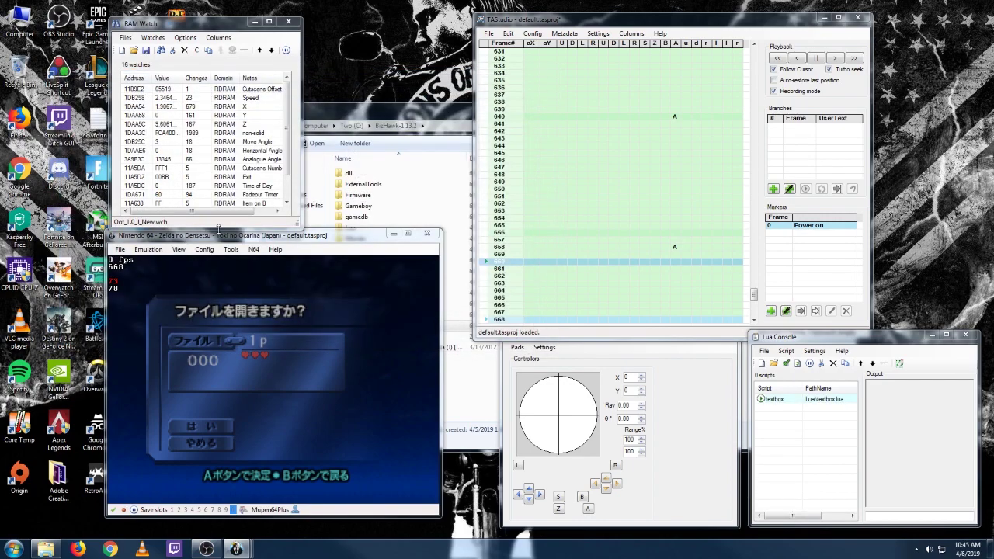
# Turn off Follow Cursor and run the game through the opening cutscene to Link sitting on his bed
pyautogui.click(288, 387)
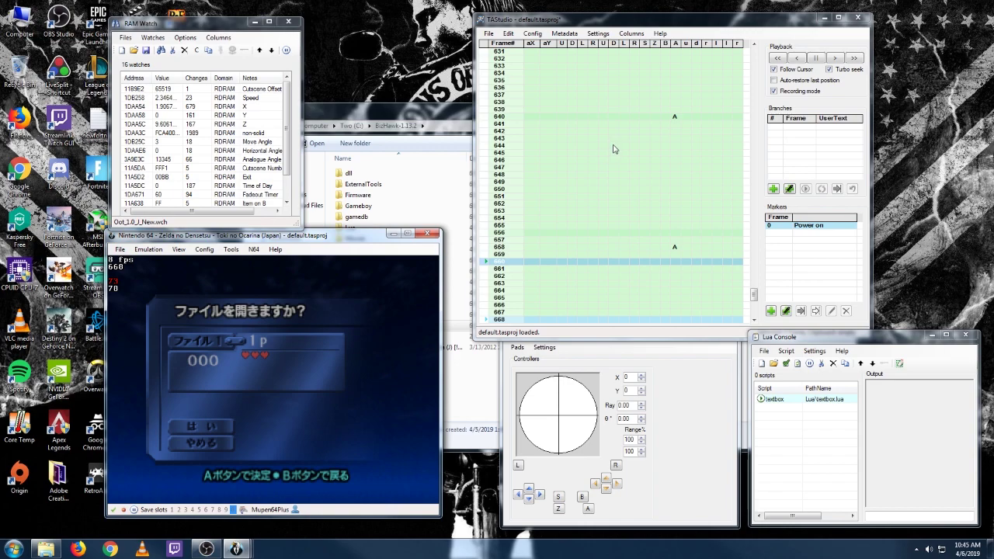
pyautogui.click(789, 72)
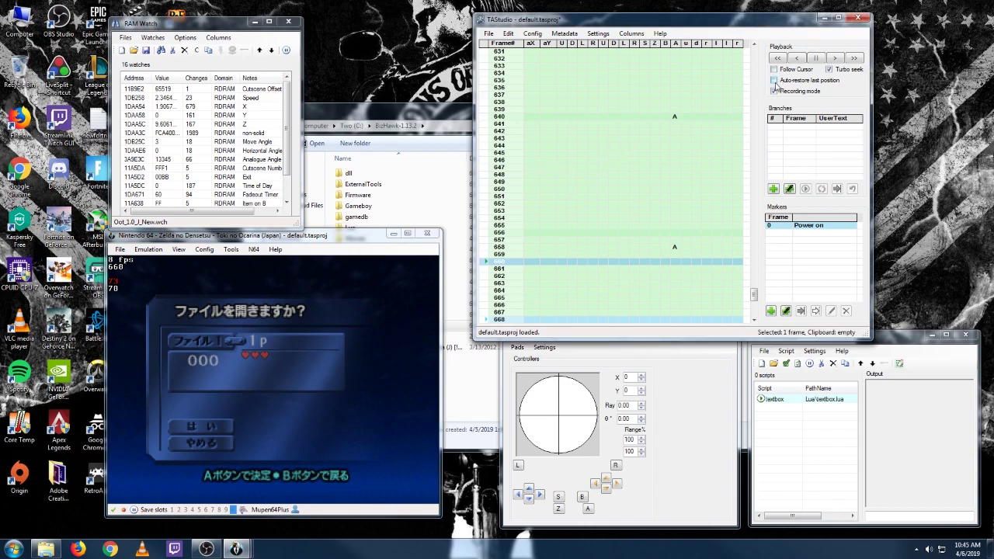
pyautogui.click(348, 386)
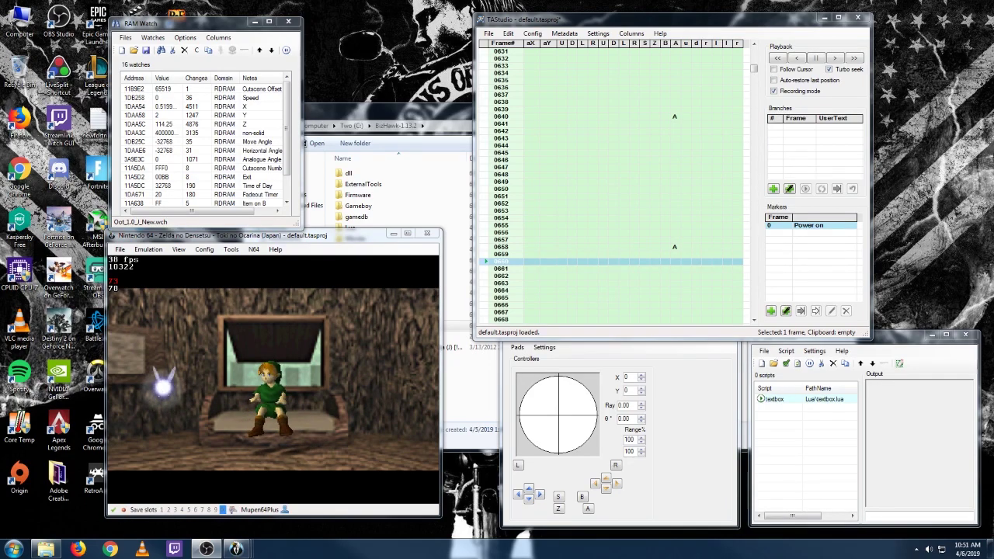
# Play through Navi's text boxes and stop at frame 11065 as Link stands in front of his bed
pyautogui.hotkey('shift', 'r')
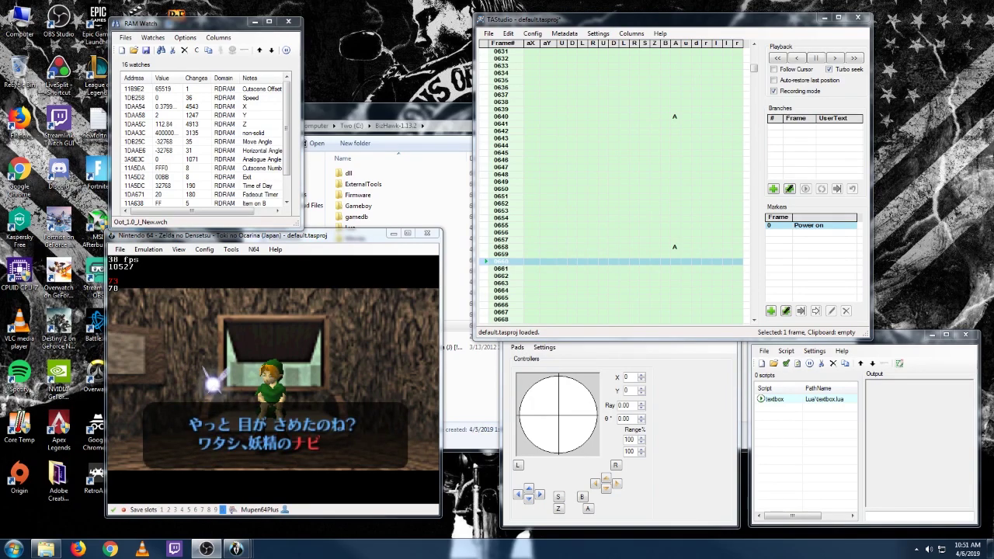
pyautogui.press('x')
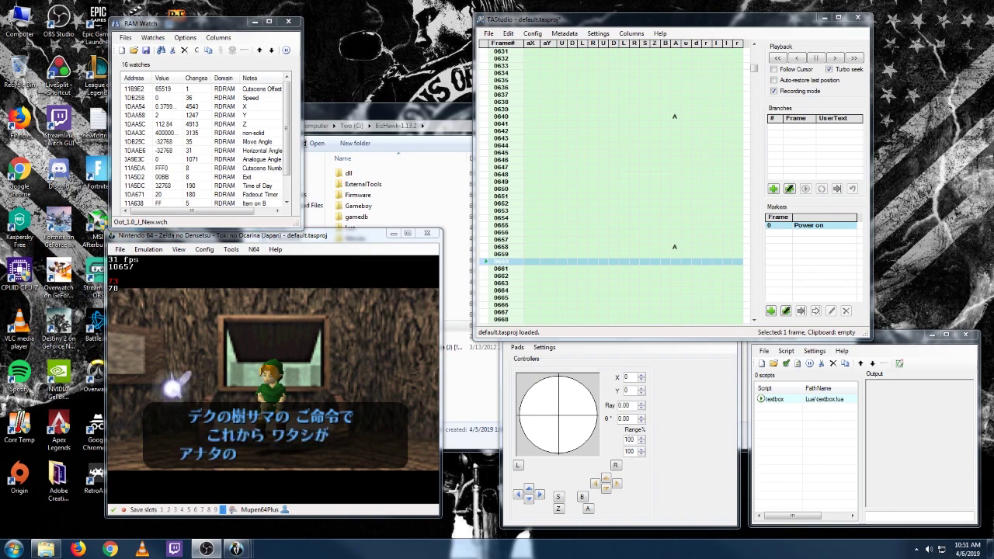
pyautogui.press('x')
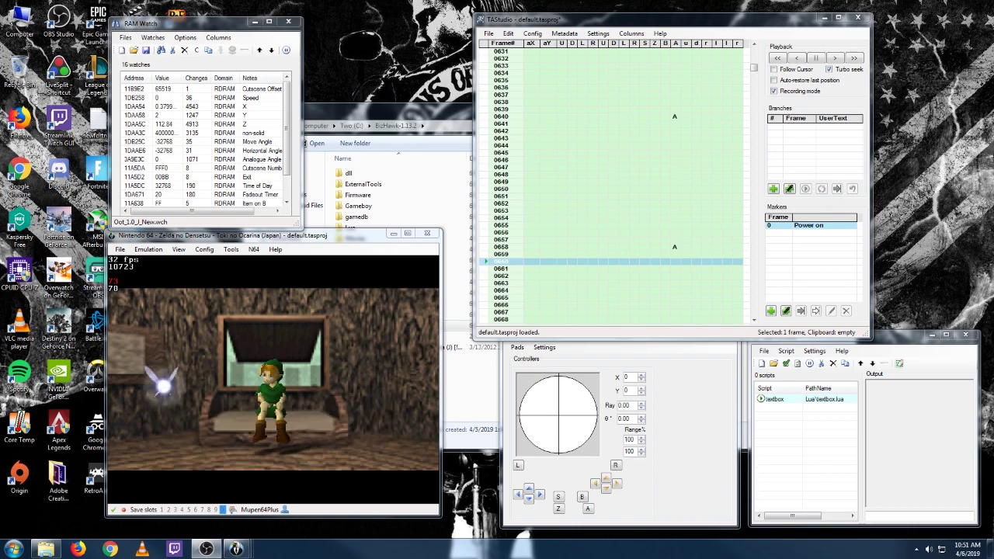
pyautogui.click(294, 392)
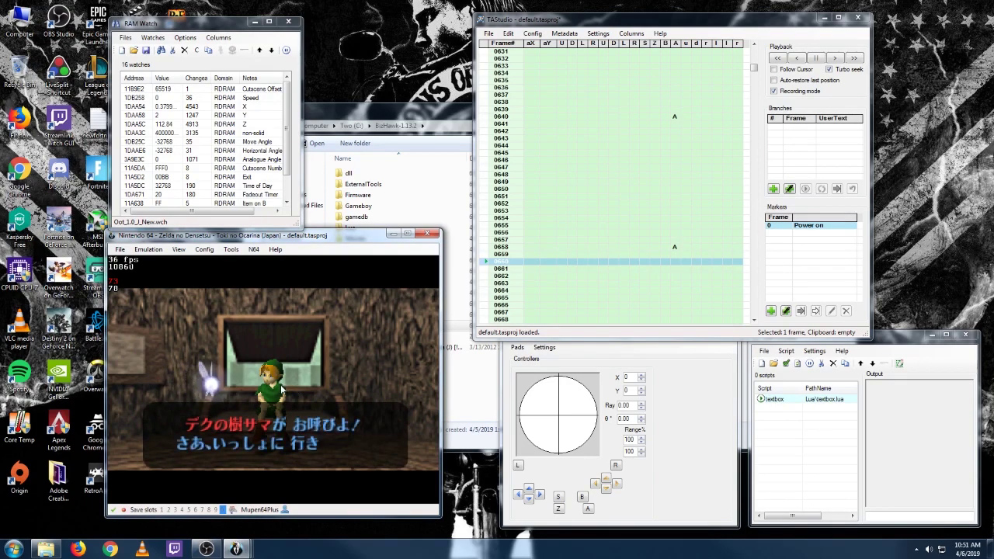
pyautogui.press('x')
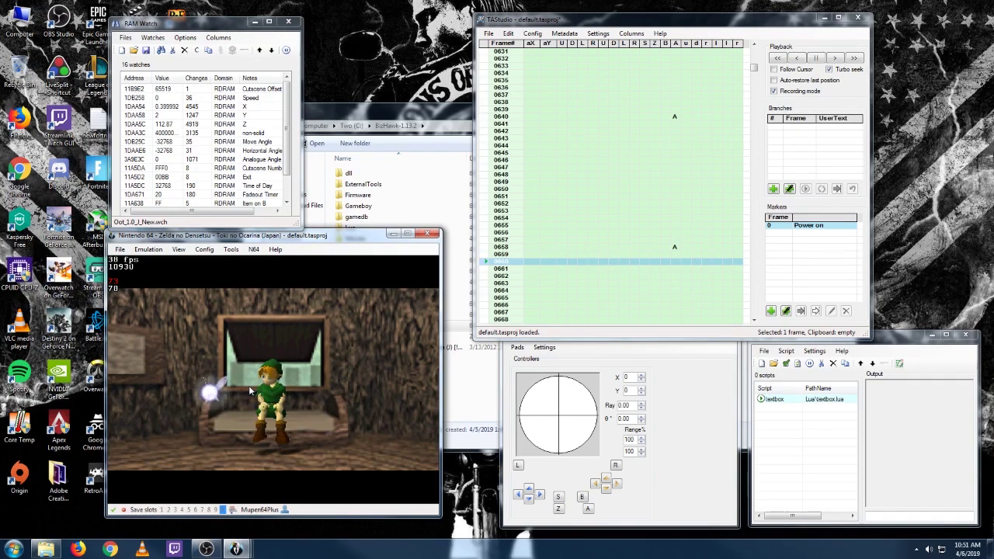
pyautogui.press('Up')
pyautogui.press('Down')
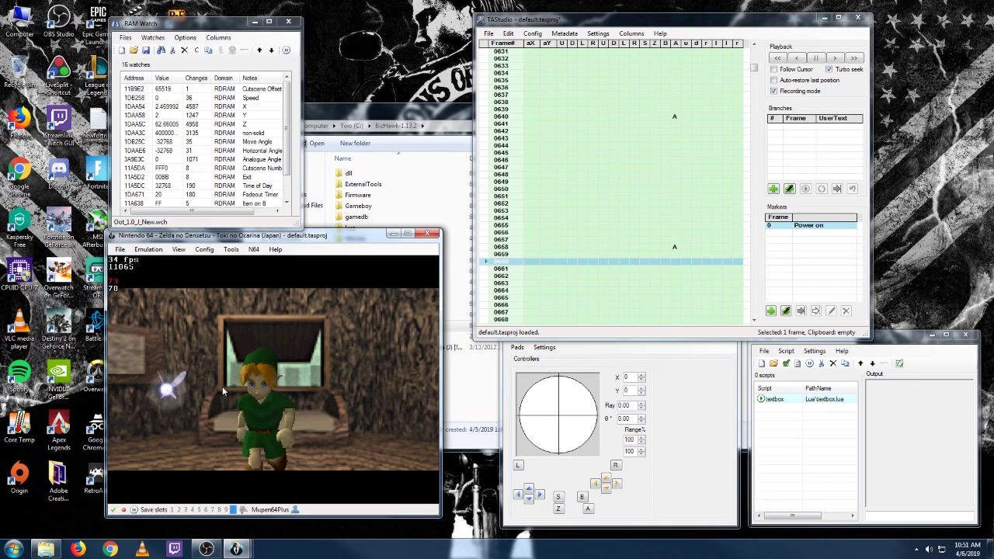
# Try holding the analog stick at X -119, Y -81 while playing on to frame 11126
pyautogui.click(530, 439)
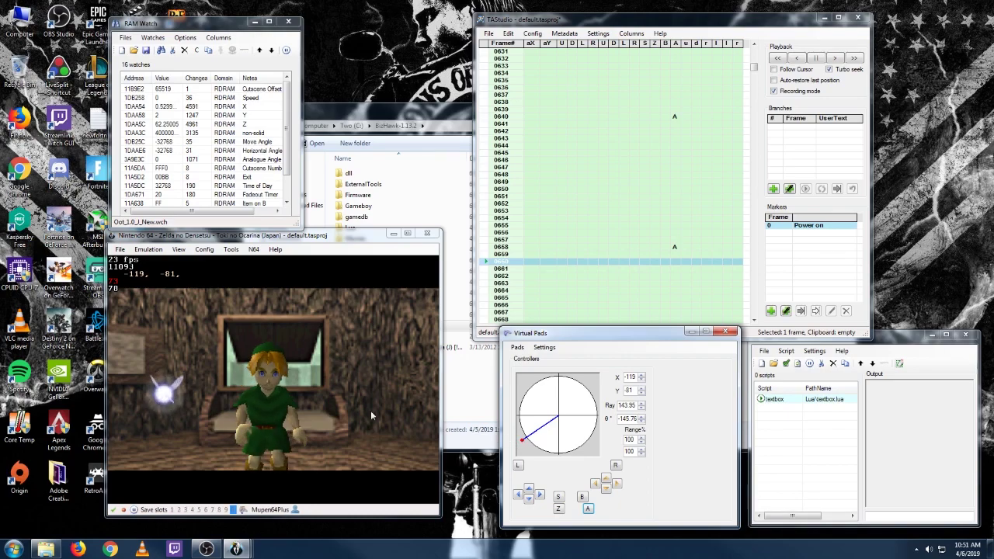
pyautogui.click(330, 409)
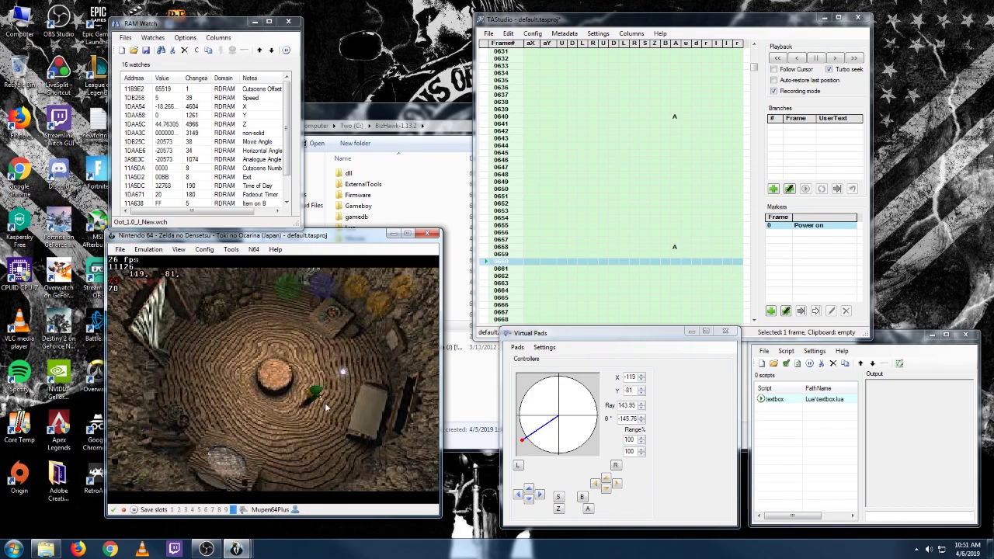
# Turn Follow Cursor back on and rewind to frame 11065, where the held stick input begins
pyautogui.click(777, 69)
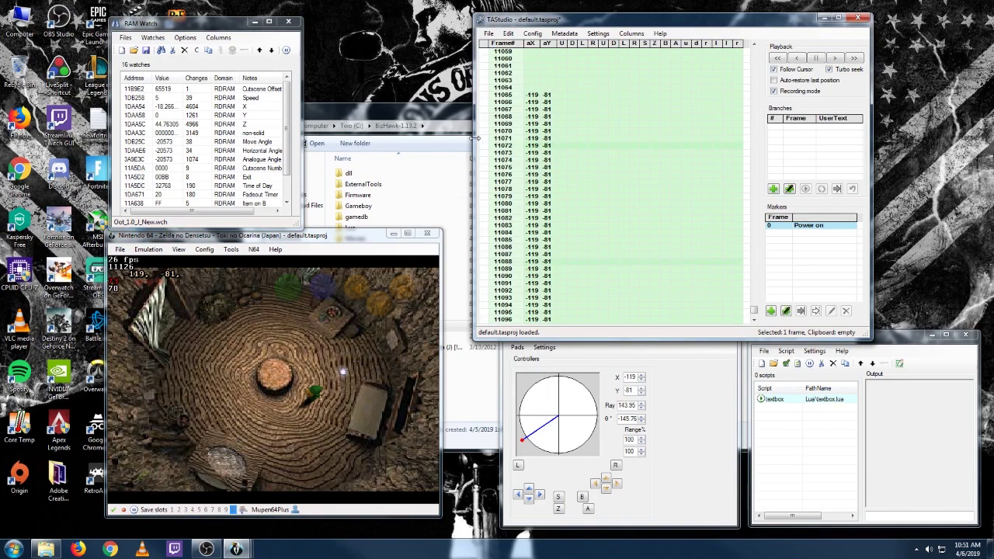
pyautogui.scroll(8, 479, 148)
pyautogui.click(494, 268)
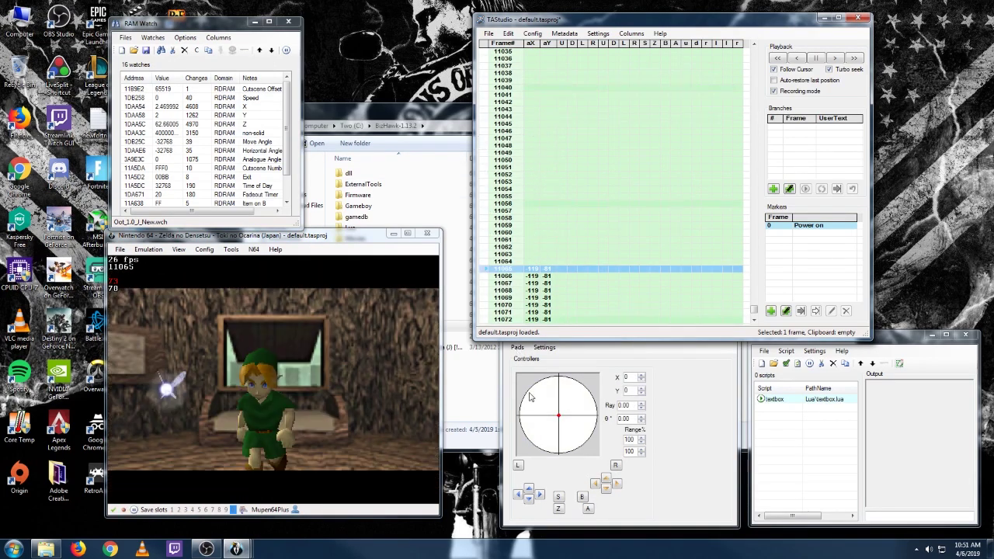
# Hold the analog stick at X -96, Y 75 and record forward to frame 11148 to steer Link around the house
pyautogui.click(531, 403)
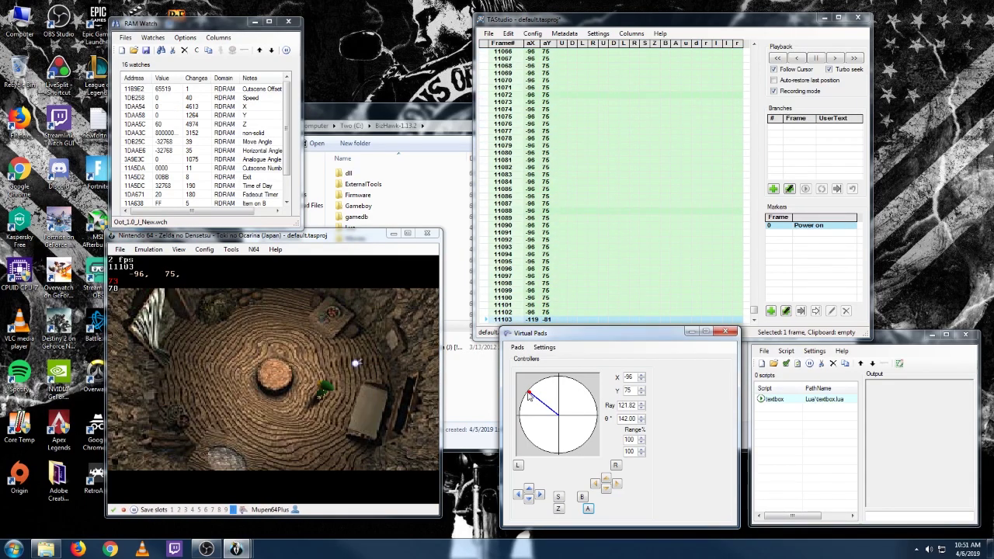
pyautogui.press('Pause')
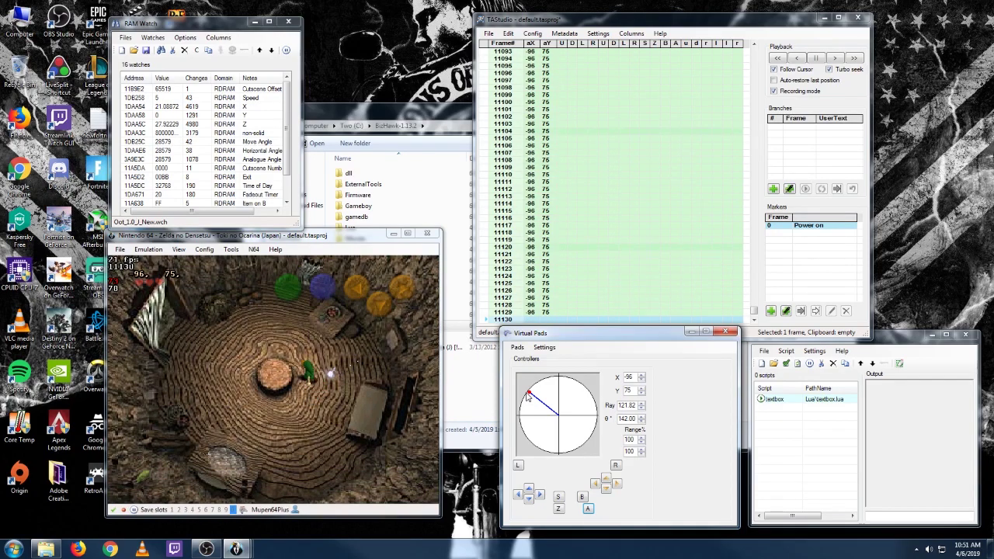
pyautogui.press('f')
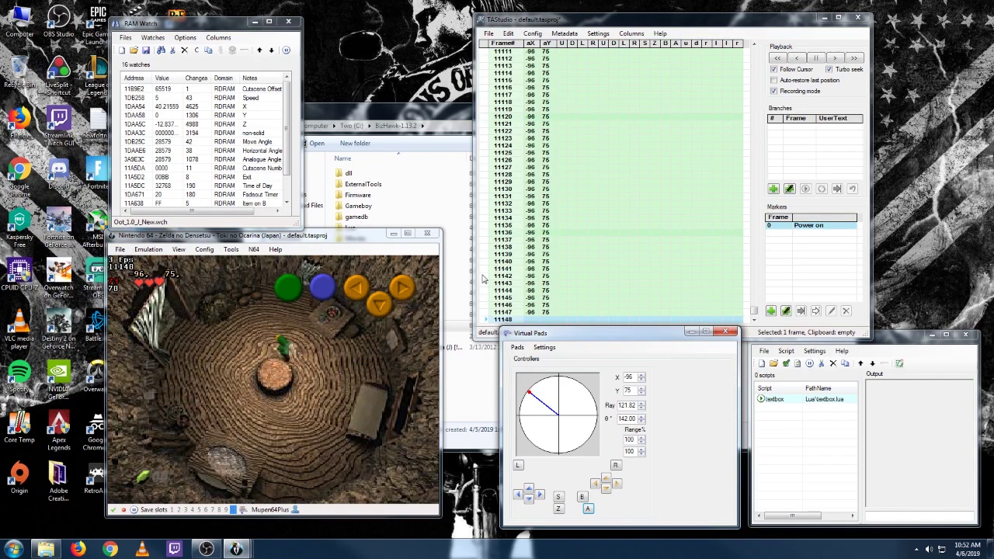
# Rewind to frame 11141, hold the analog stick at X -128, Y 23, and add A while recording to frame 11223 to leave the house
pyautogui.click(482, 269)
pyautogui.moveTo(544, 426); pyautogui.dragTo(525, 416)
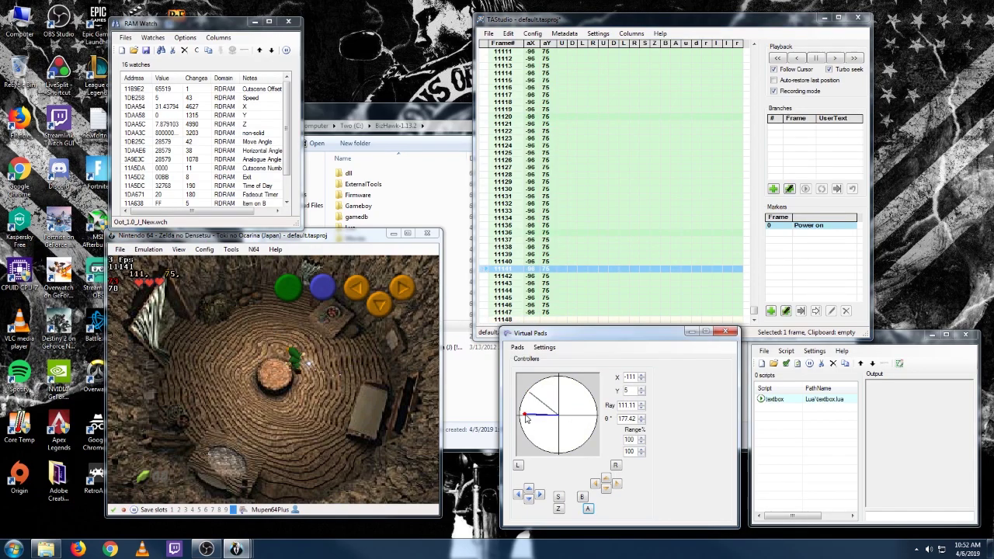
pyautogui.press('f')
pyautogui.press('f')
pyautogui.press('f')
pyautogui.press('f')
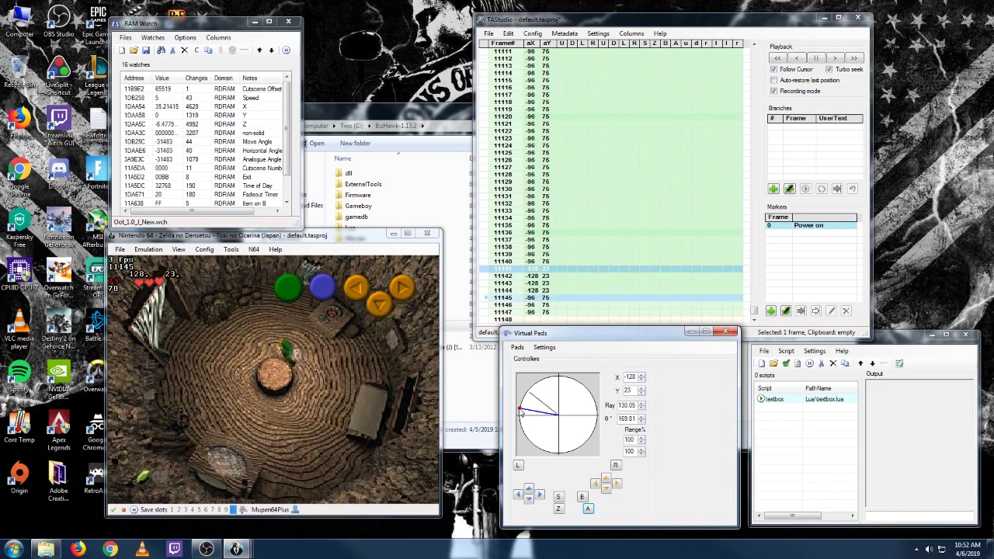
pyautogui.click(587, 510)
pyautogui.press('f')
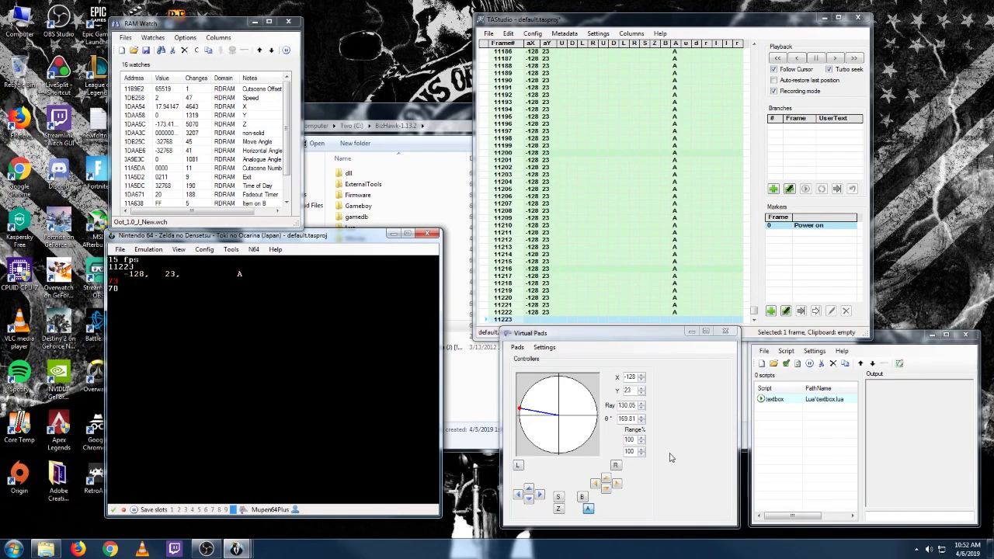
# Release the analog stick and A, and play through Saria's cutscene outside the house to frame 12128
pyautogui.click(560, 418)
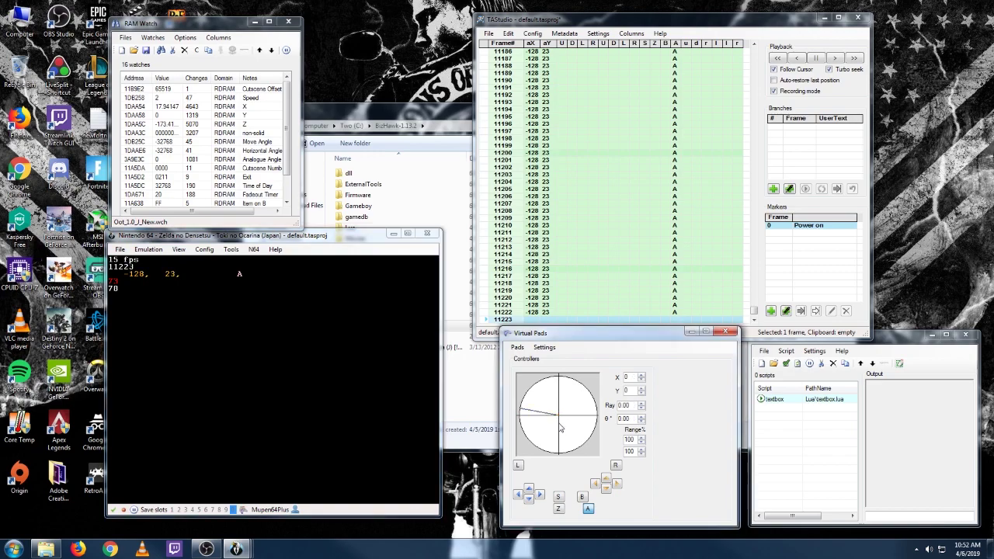
pyautogui.click(587, 509)
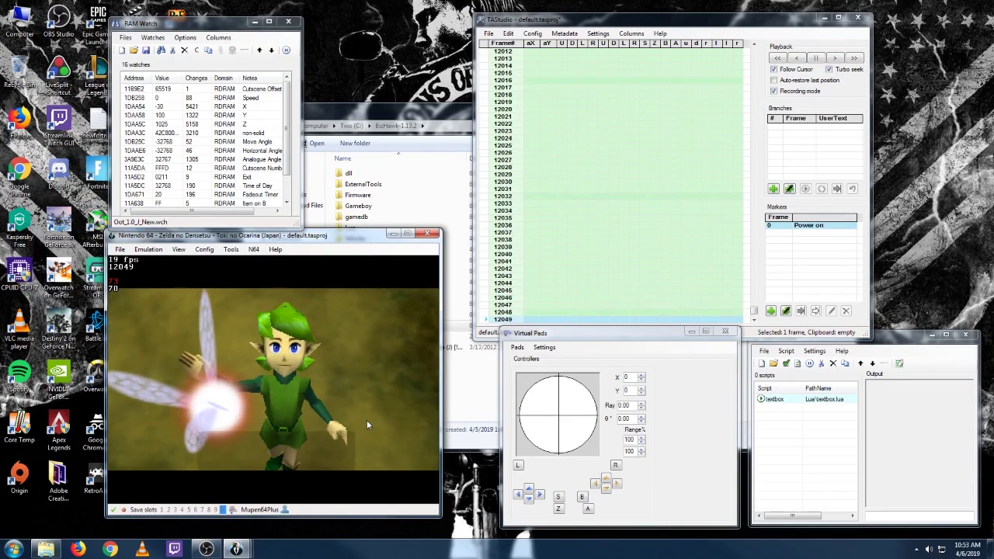
pyautogui.press('x')
pyautogui.press('x')
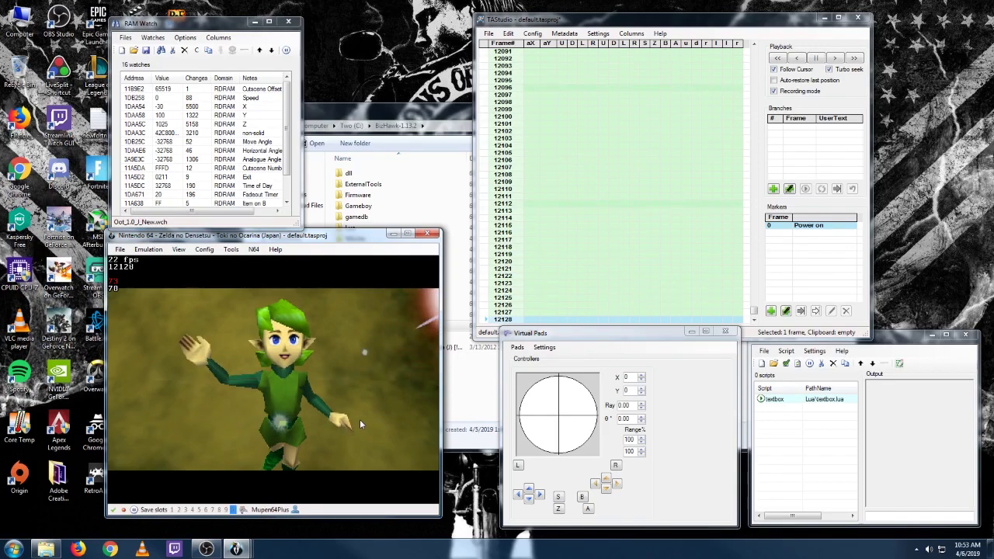
# Hold the analog stick at X -128, Y -1 from frame 12128 and record forward to frame 12162
pyautogui.click(520, 421)
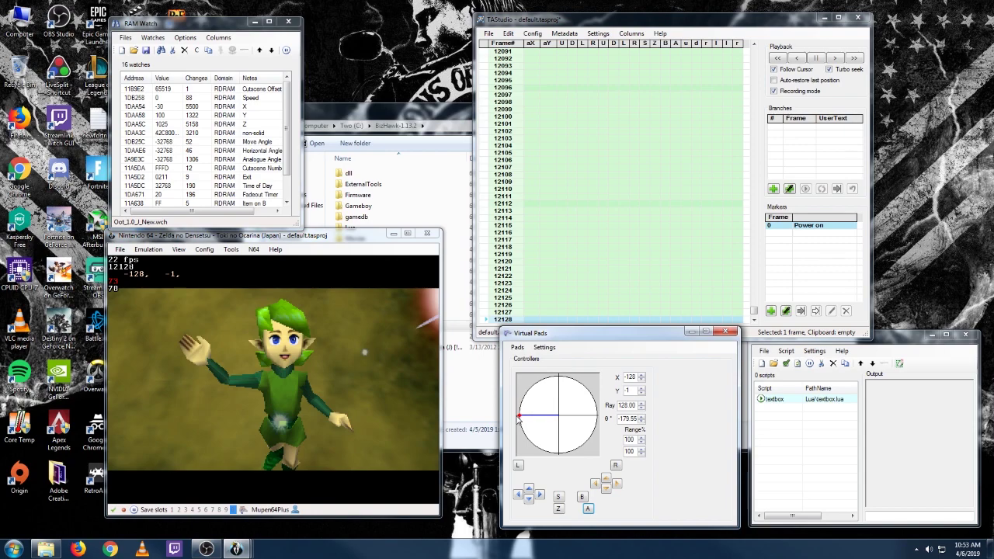
pyautogui.click(368, 409)
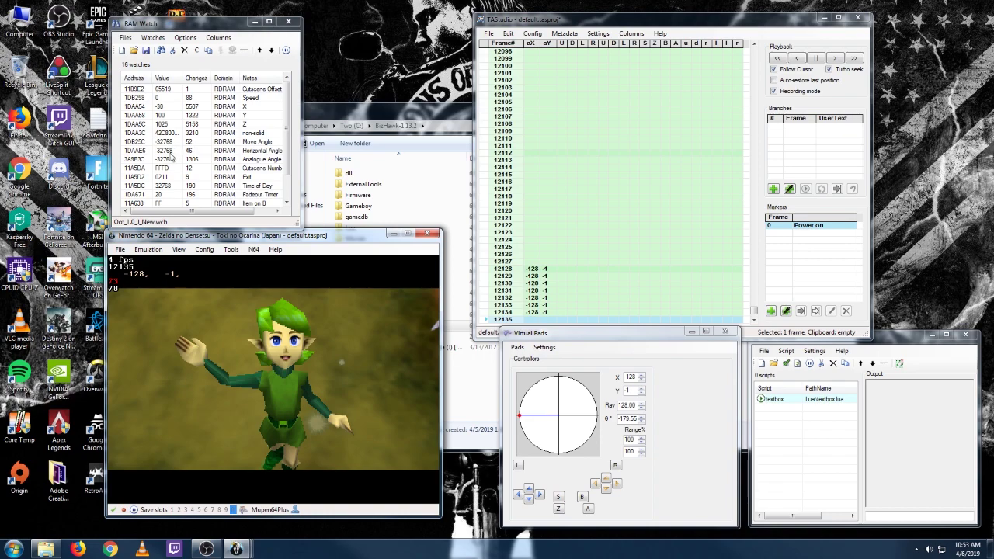
pyautogui.press('f')
pyautogui.press('f')
pyautogui.press('f')
pyautogui.press('f')
pyautogui.press('f')
pyautogui.press('f')
pyautogui.press('f')
pyautogui.press('f')
pyautogui.press('f')
pyautogui.press('f')
pyautogui.press('f')
pyautogui.press('f')
pyautogui.press('f')
pyautogui.press('f')
pyautogui.press('f')
pyautogui.press('f')
pyautogui.press('f')
pyautogui.press('f')
pyautogui.press('f')
pyautogui.press('f')
pyautogui.press('f')
pyautogui.press('f')
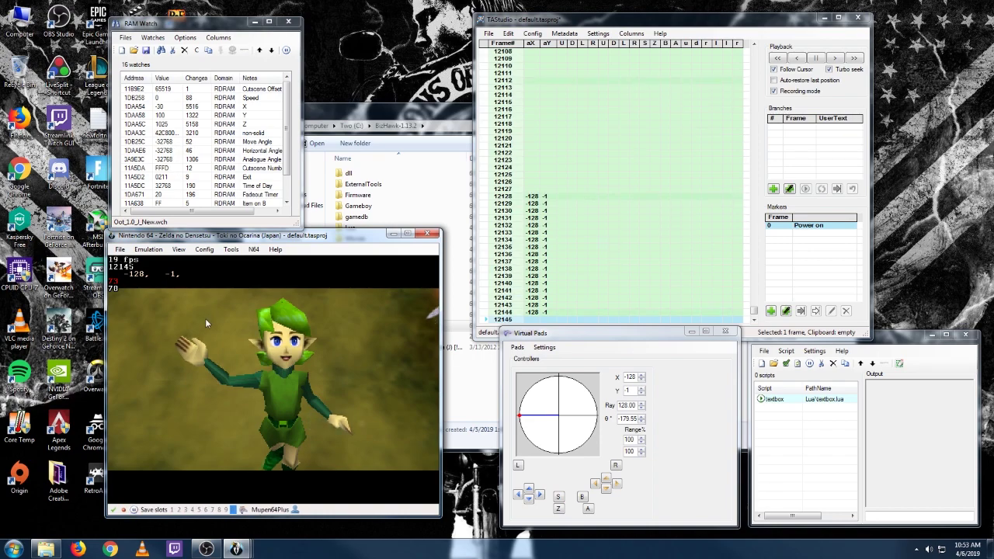
pyautogui.press('f')
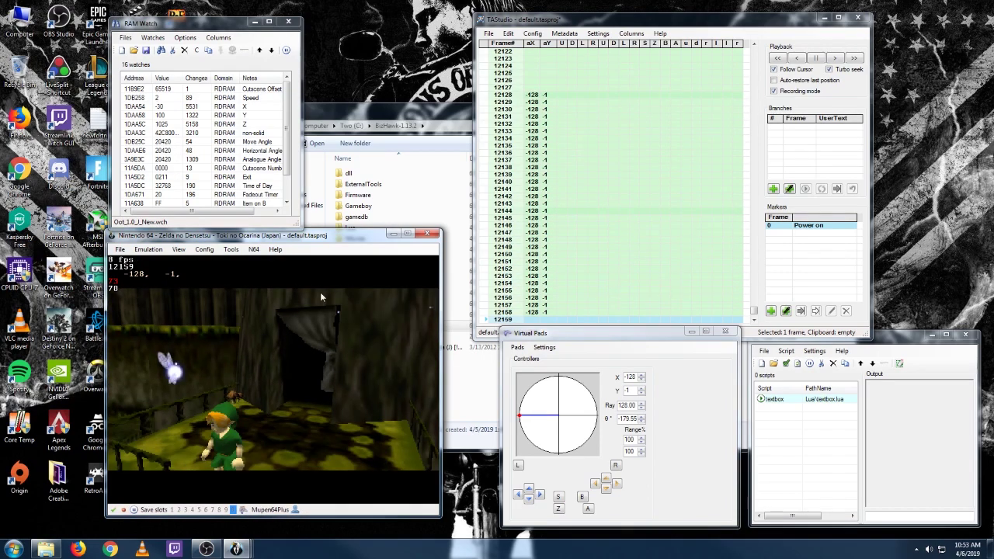
pyautogui.press('f')
pyautogui.press('f')
pyautogui.press('f')
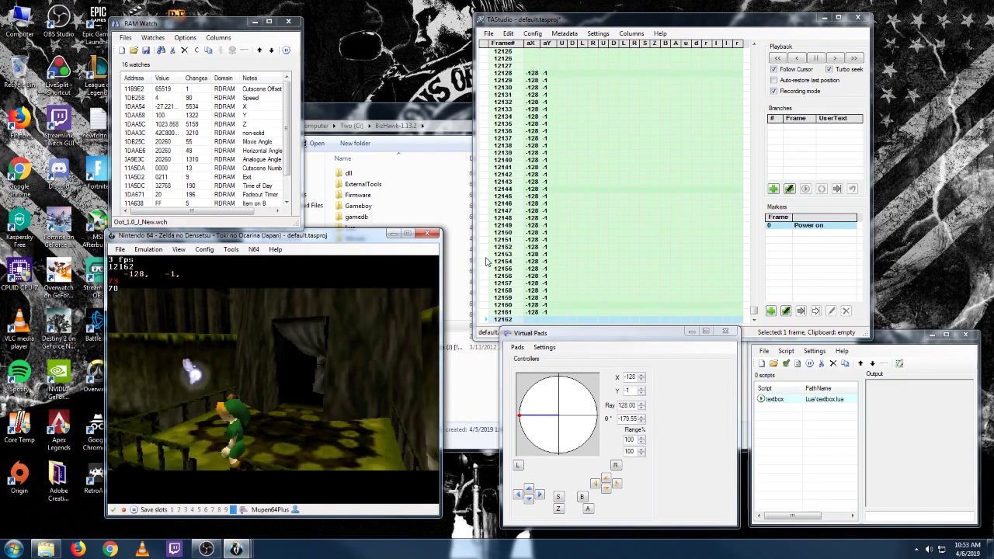
# Rewind to frame 12152 and advance frame by frame to 12156, where Saria's cutscene gives way to Link
pyautogui.click(484, 250)
pyautogui.click(329, 311)
pyautogui.press('f')
pyautogui.press('f')
pyautogui.press('f')
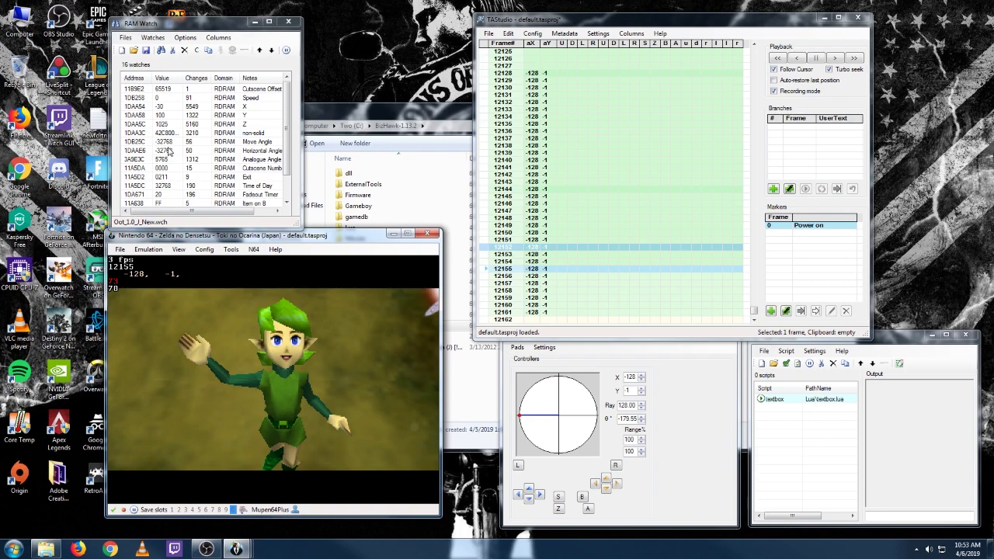
pyautogui.press('f')
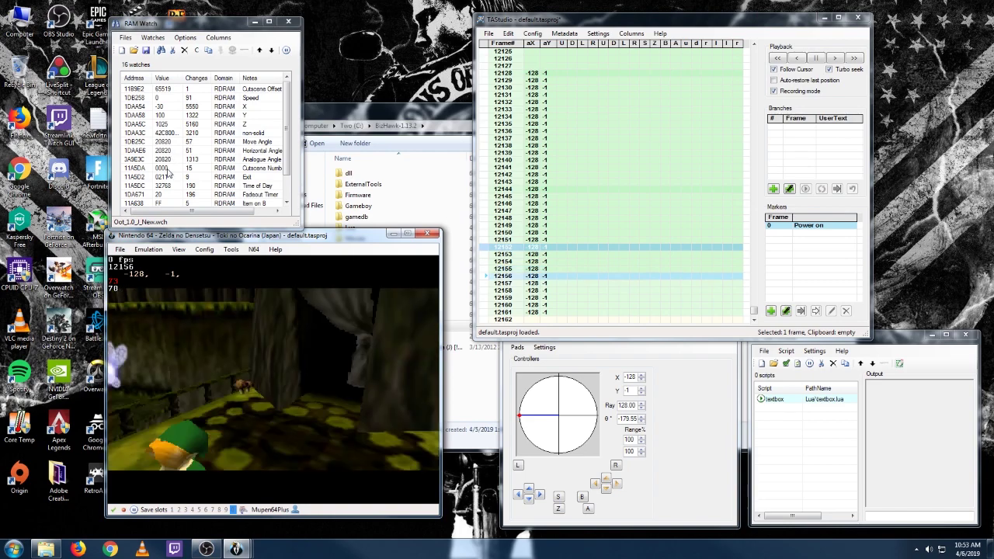
# Return the analog stick to neutral and record Z alone on frames 12156 to 12158
pyautogui.click(558, 417)
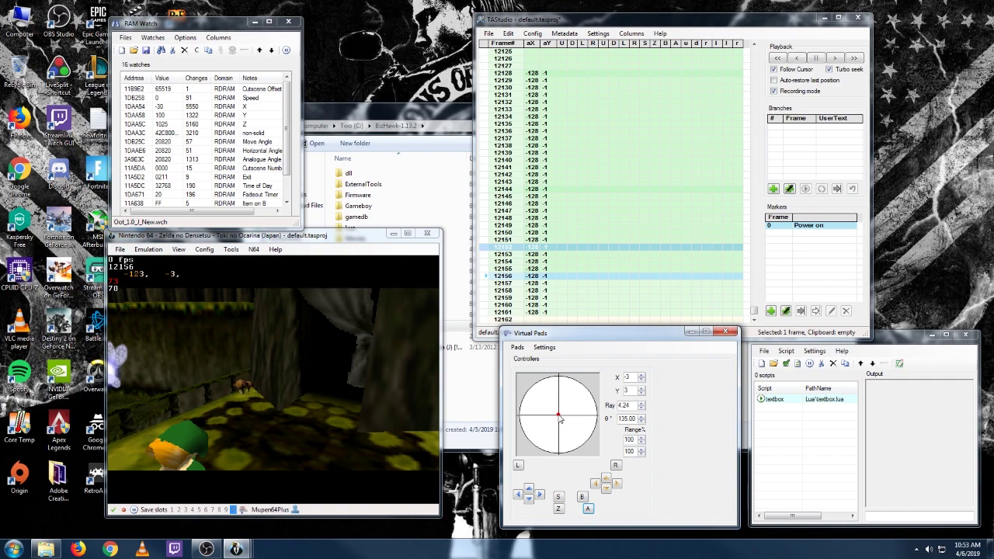
pyautogui.click(560, 419)
pyautogui.click(558, 508)
pyautogui.press('f')
pyautogui.press('f')
pyautogui.press('f')
# Hold the analog stick at X -1, Y -128 with Z and A from frame 12159 and record to frame 12181
pyautogui.moveTo(561, 448); pyautogui.dragTo(558, 456)
pyautogui.click(559, 461)
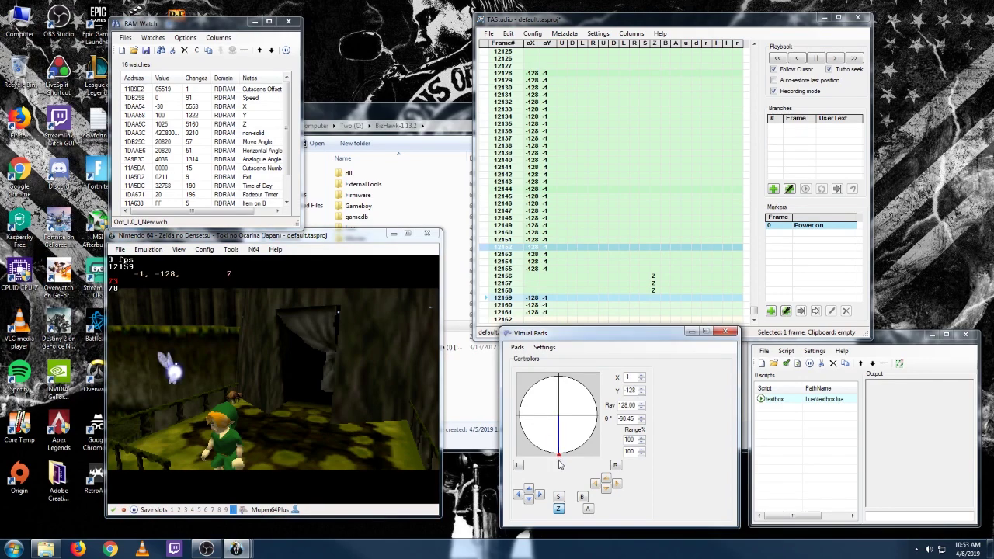
pyautogui.click(588, 508)
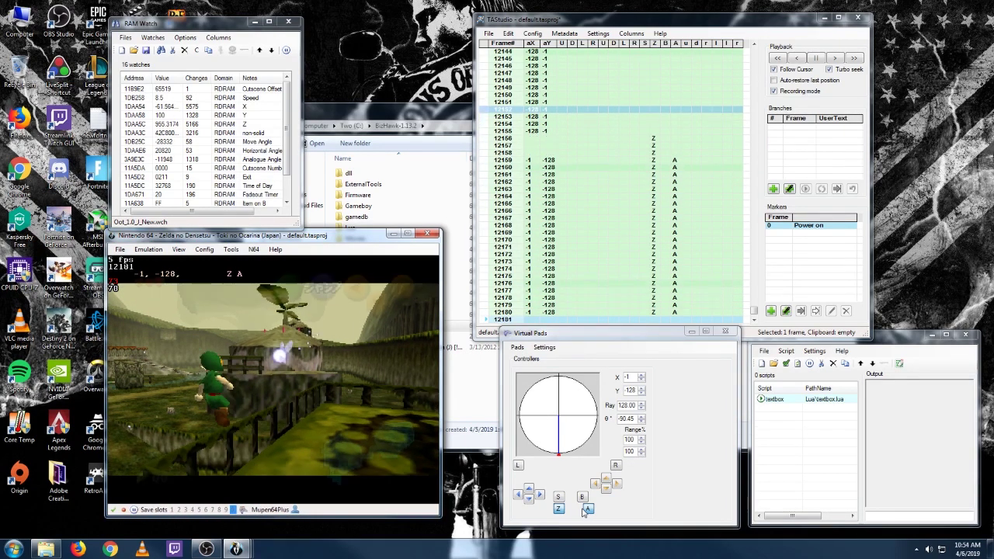
# Rewind to frame 12162 and rerecord to frame 12187 with the analog stick at X -128, Y 2 and only Z held
pyautogui.click(518, 414)
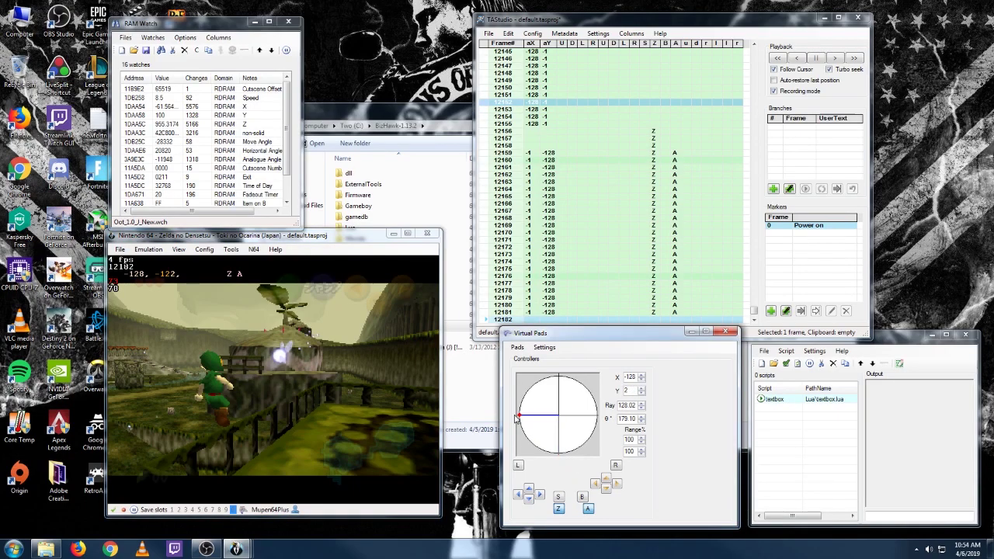
pyautogui.click(587, 509)
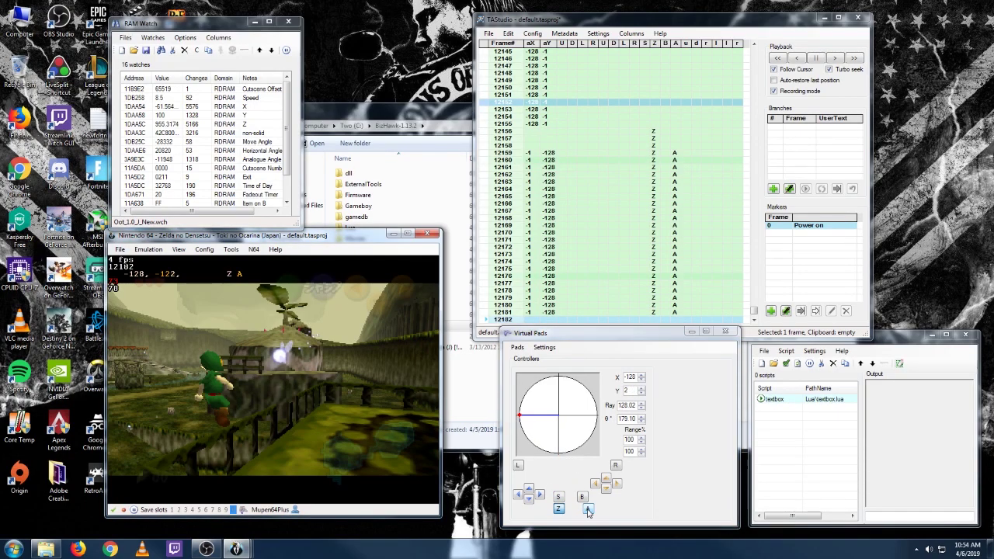
pyautogui.click(487, 175)
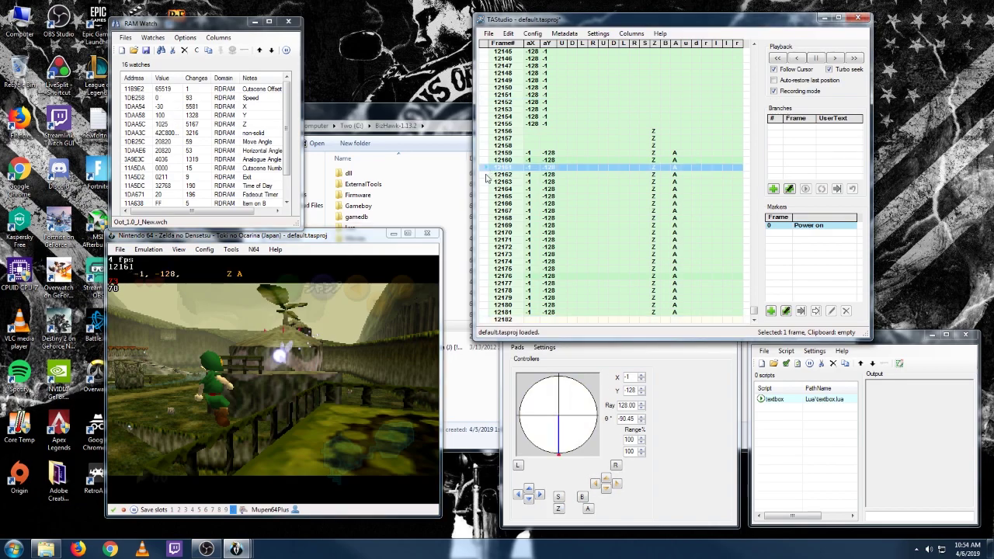
pyautogui.click(558, 508)
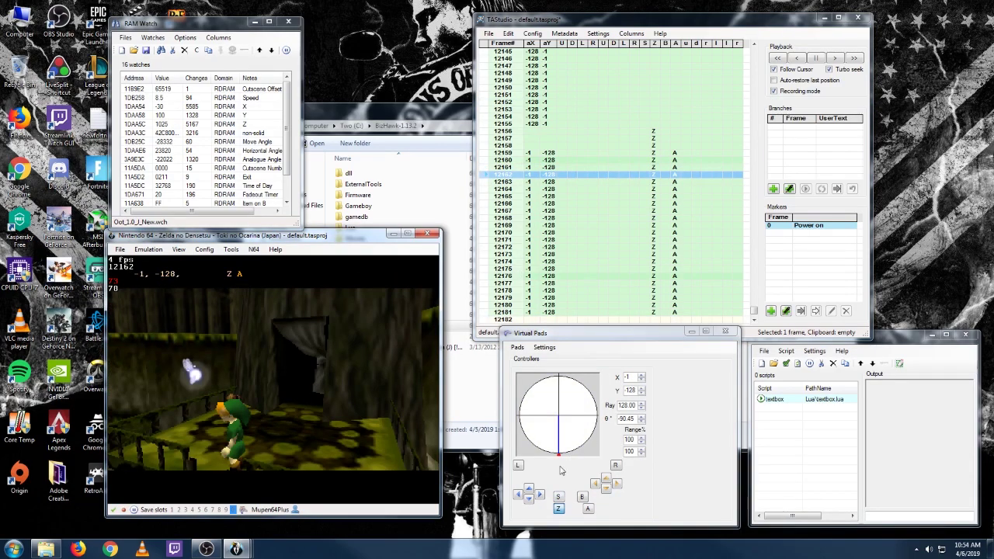
pyautogui.click(529, 421)
pyautogui.moveTo(529, 421); pyautogui.dragTo(519, 414)
pyautogui.press('f')
pyautogui.press('f')
pyautogui.press('f')
pyautogui.press('f')
pyautogui.press('f')
pyautogui.press('f')
pyautogui.press('f')
pyautogui.press('f')
pyautogui.press('f')
pyautogui.press('f')
pyautogui.press('f')
pyautogui.press('f')
pyautogui.press('f')
pyautogui.press('f')
pyautogui.press('f')
pyautogui.press('f')
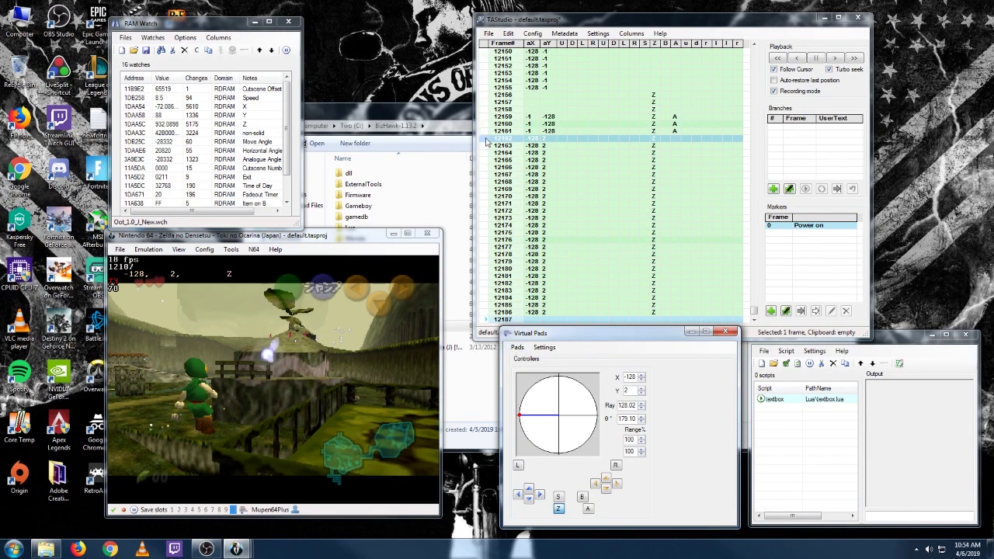
# Compare Link's jump off the ledge by seeking between frames 12162, 12170 and 12171
pyautogui.click(488, 141)
pyautogui.click(486, 152)
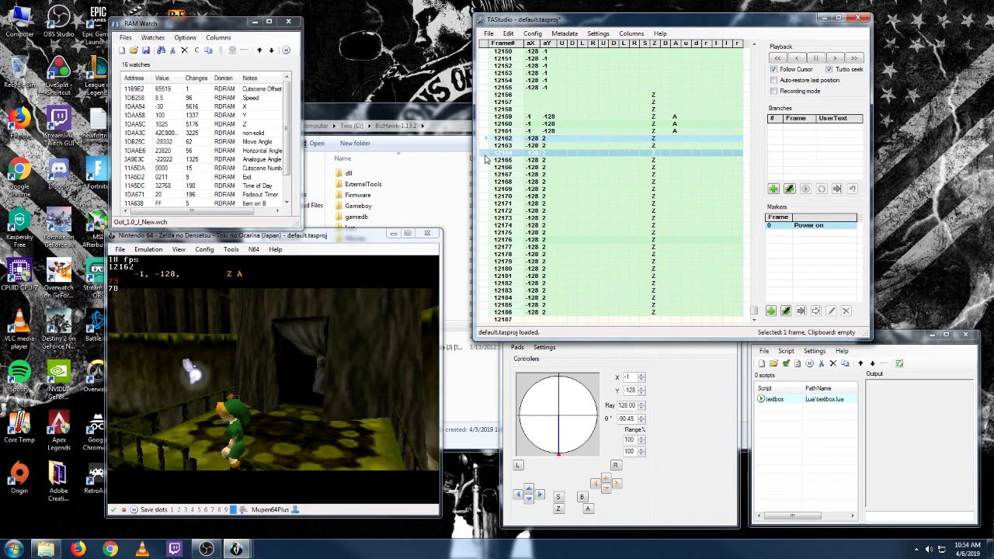
pyautogui.click(483, 205)
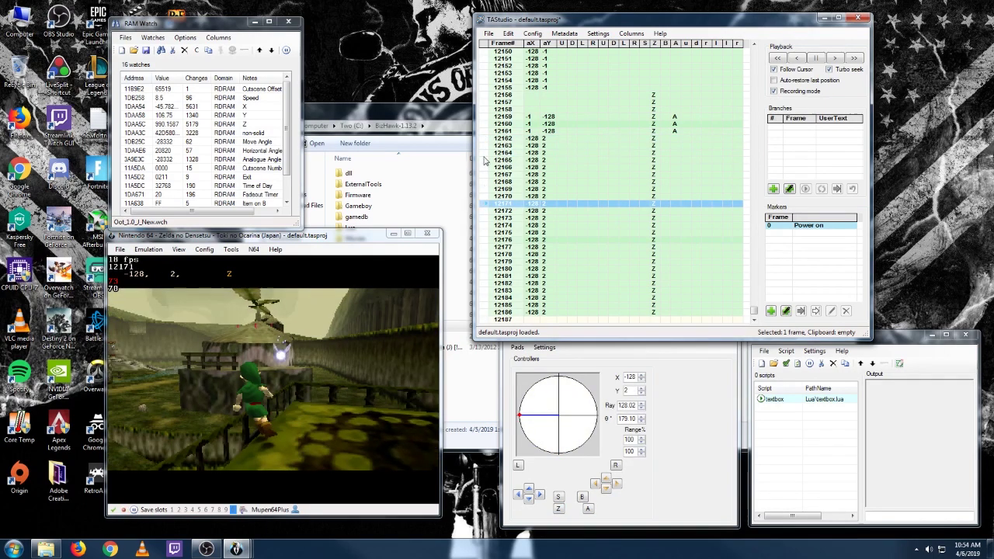
pyautogui.click(482, 138)
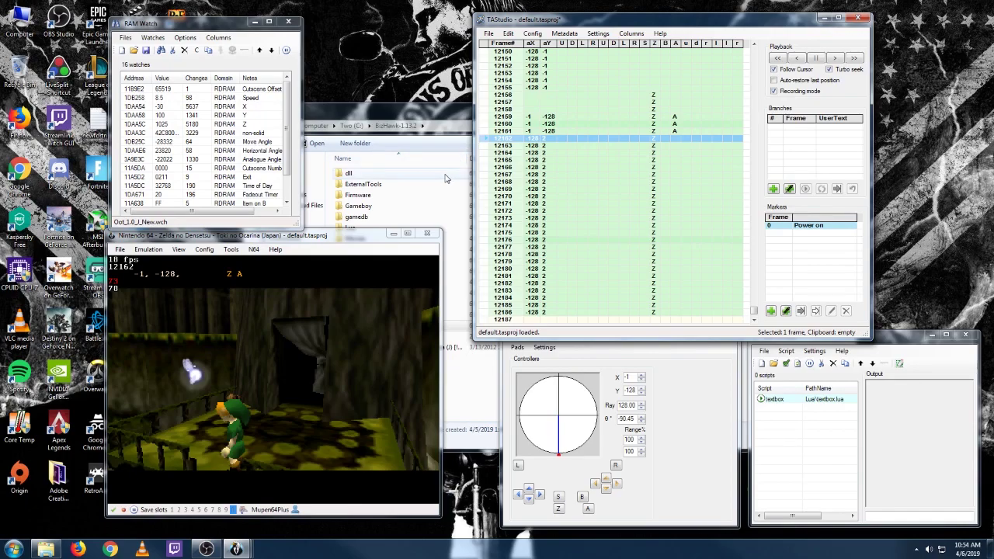
pyautogui.click(532, 34)
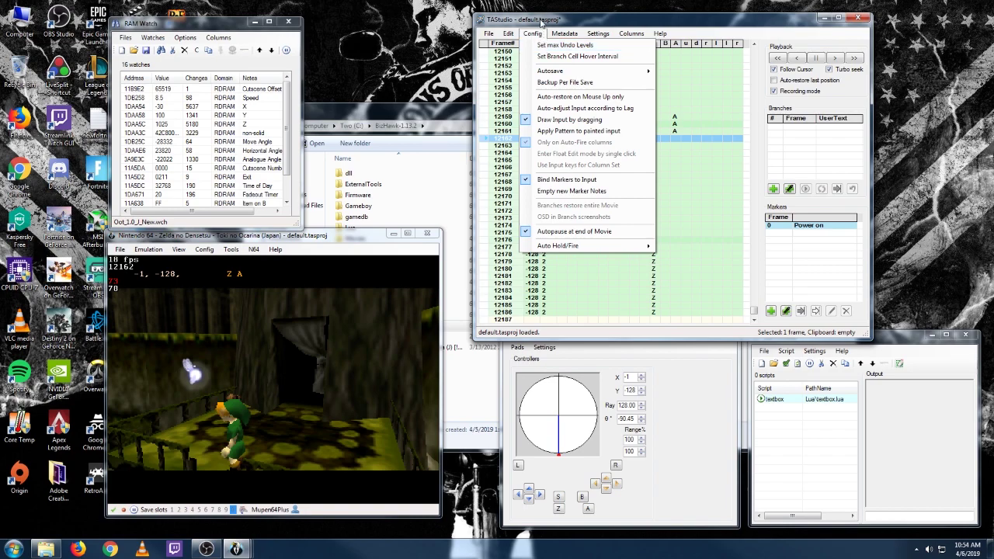
pyautogui.click(541, 23)
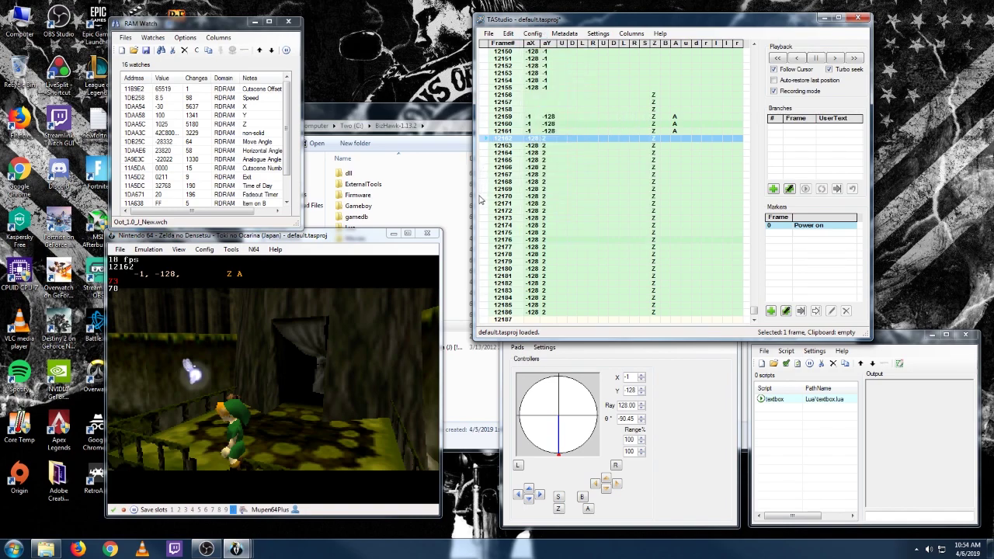
pyautogui.click(480, 197)
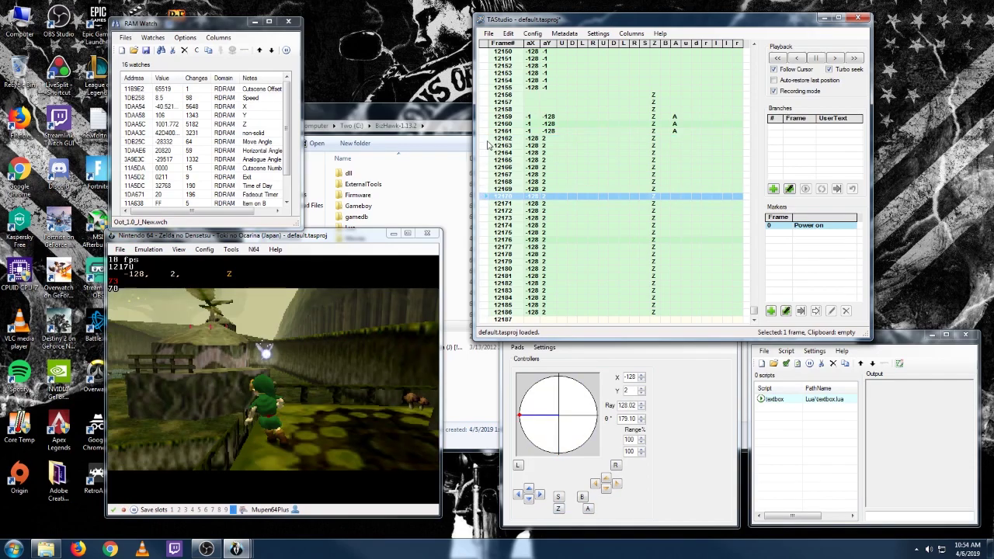
# Keep Z and the stick at X -128, Y 2 held, add A on frames 12219 to 12221, and record to frame 12241
pyautogui.click(559, 508)
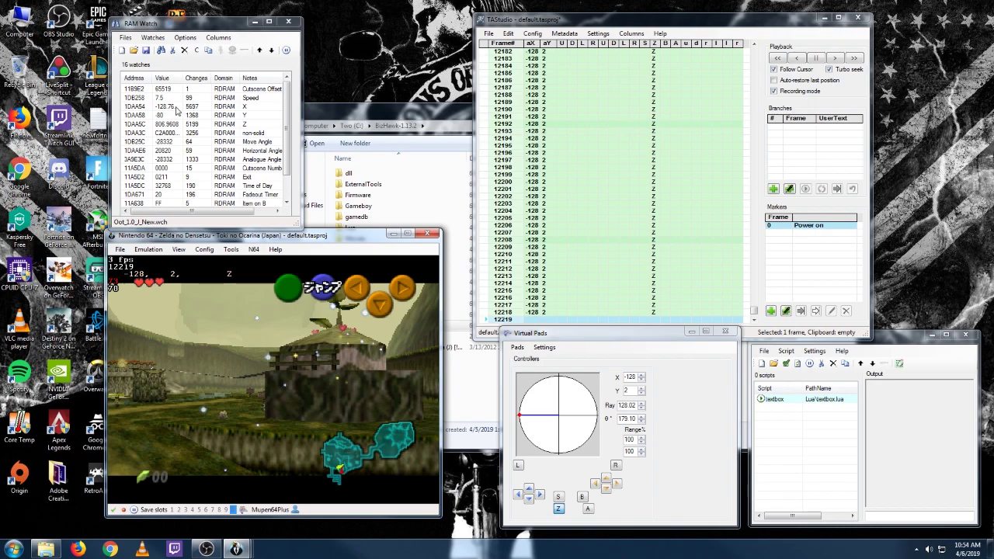
pyautogui.click(588, 509)
pyautogui.click(587, 508)
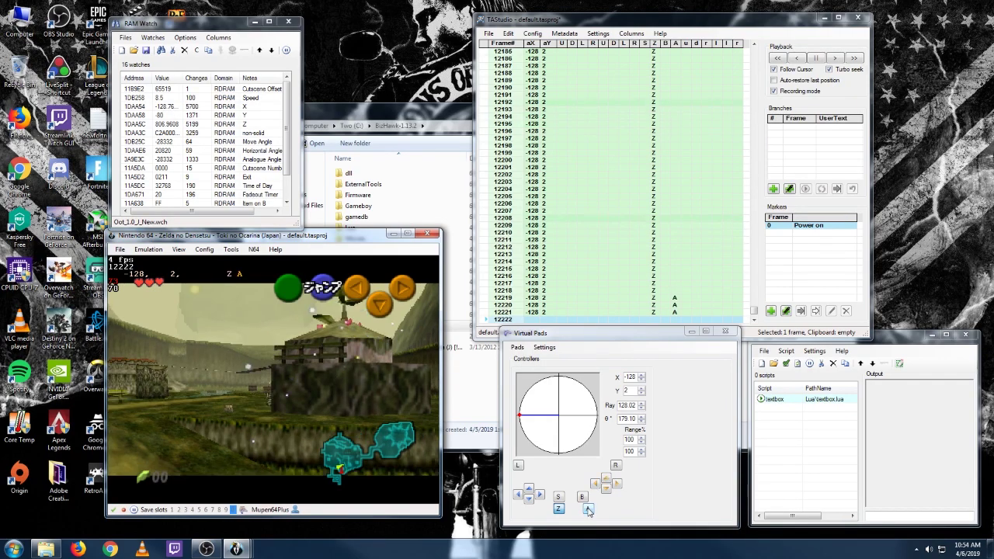
pyautogui.press('f')
pyautogui.press('f')
pyautogui.press('f')
pyautogui.press('f')
pyautogui.press('f')
pyautogui.press('f')
pyautogui.press('f')
pyautogui.press('f')
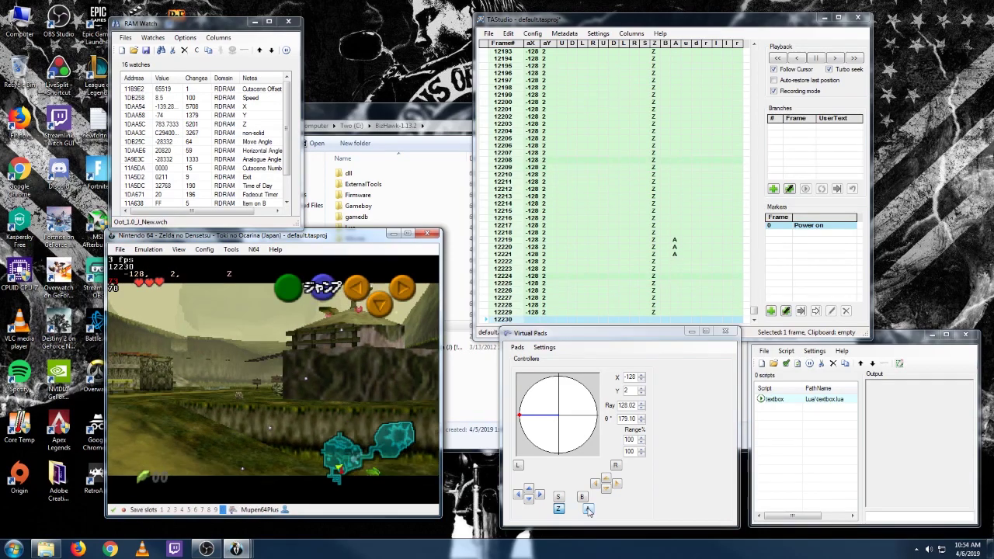
pyautogui.press('f')
pyautogui.press('f')
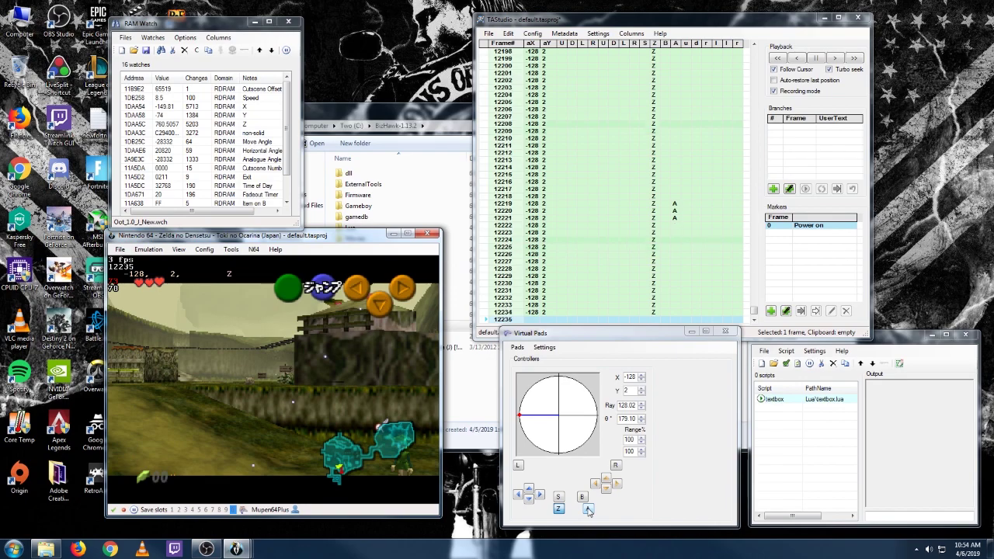
pyautogui.press('f')
pyautogui.press('f')
pyautogui.press('f')
pyautogui.press('f')
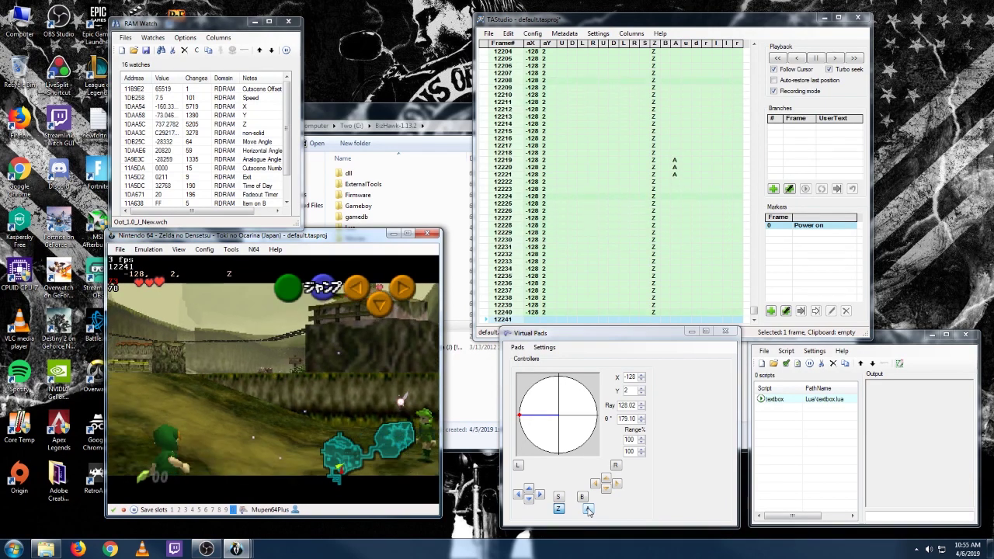
# Add A on frames 12241 to 12243 for another sidehop and record forward to frame 12251
pyautogui.click(588, 510)
pyautogui.press('f')
pyautogui.press('f')
pyautogui.press('f')
pyautogui.click(588, 510)
pyautogui.press('f')
pyautogui.press('f')
pyautogui.press('f')
pyautogui.press('f')
pyautogui.press('f')
pyautogui.press('f')
pyautogui.press('f')
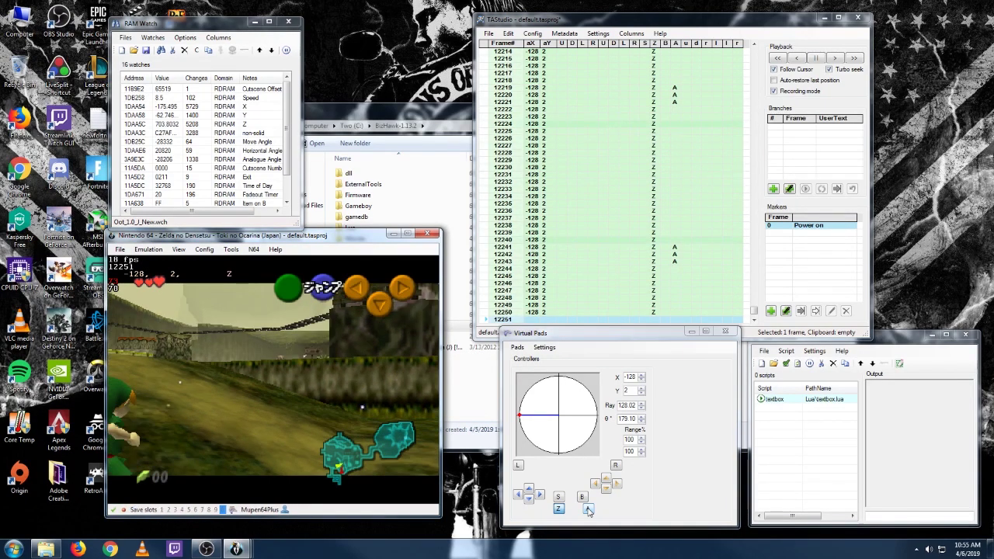
# Add A on frames 12255 to 12257 for the following sidehop and record forward to frame 12266
pyautogui.press('f')
pyautogui.press('f')
pyautogui.press('f')
pyautogui.press('f')
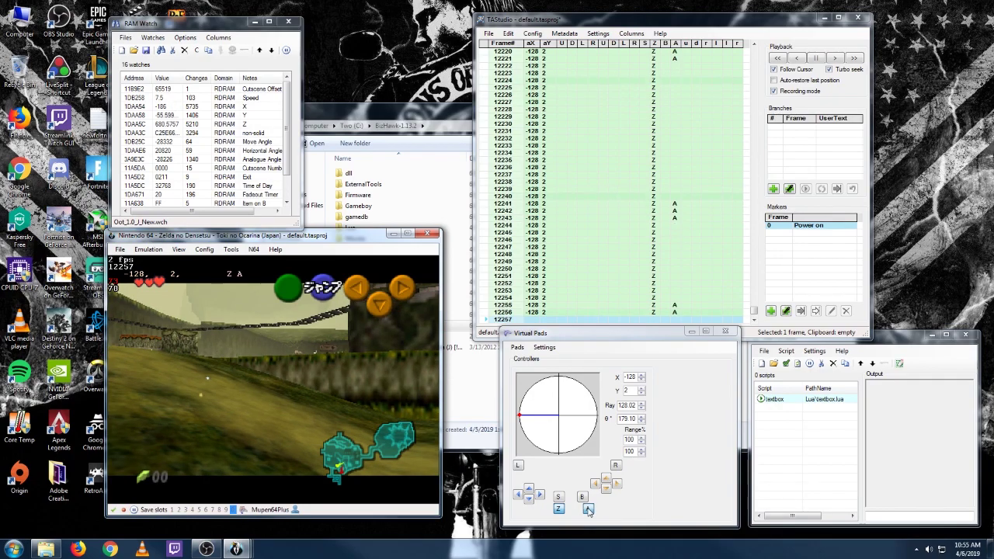
pyautogui.click(588, 509)
pyautogui.press('f')
pyautogui.press('f')
pyautogui.press('f')
pyautogui.press('f')
pyautogui.press('f')
pyautogui.press('f')
pyautogui.press('f')
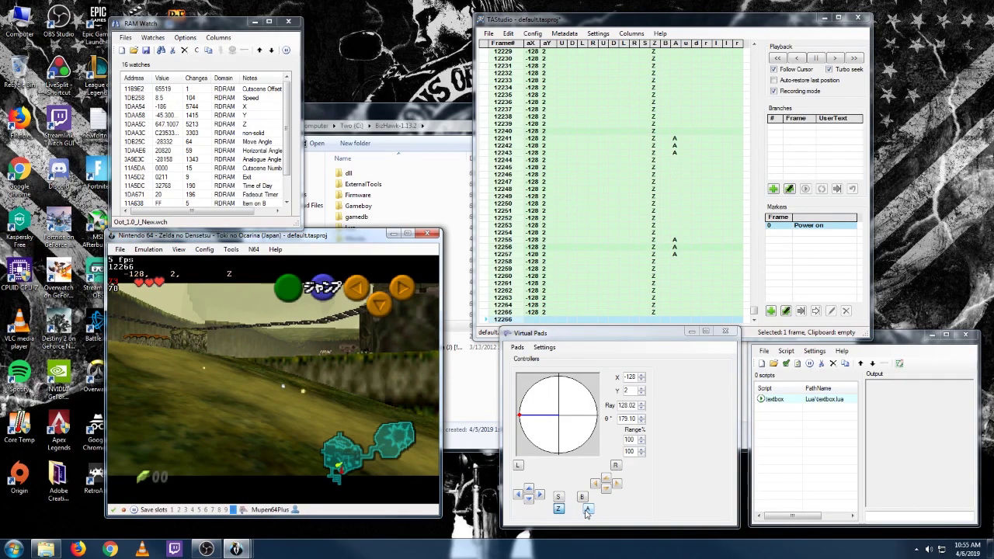
# Add A on frames 12271 and 12272 for the next sidehop and record forward past frame 12282 with Z held
pyautogui.press('f')
pyautogui.press('f')
pyautogui.press('f')
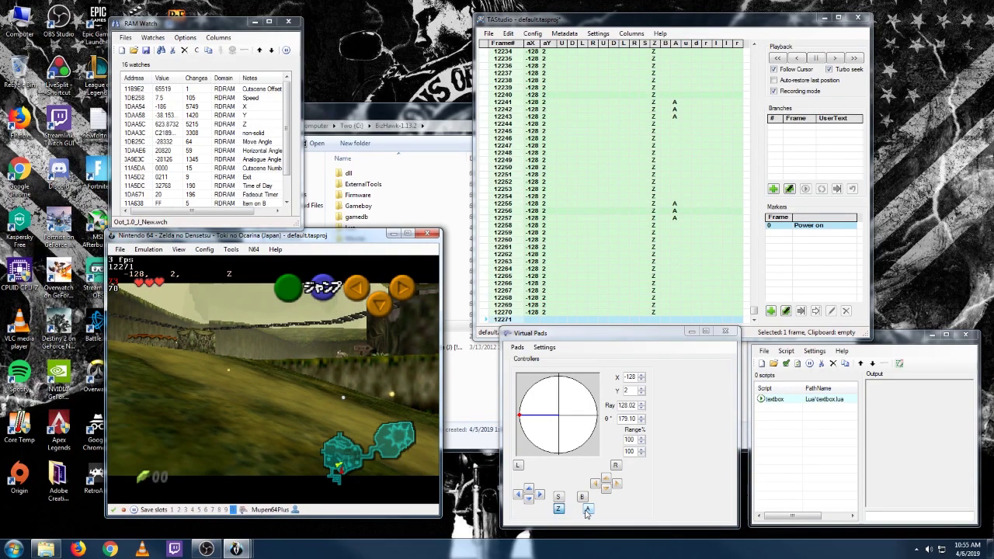
pyautogui.click(588, 509)
pyautogui.press('f')
pyautogui.press('f')
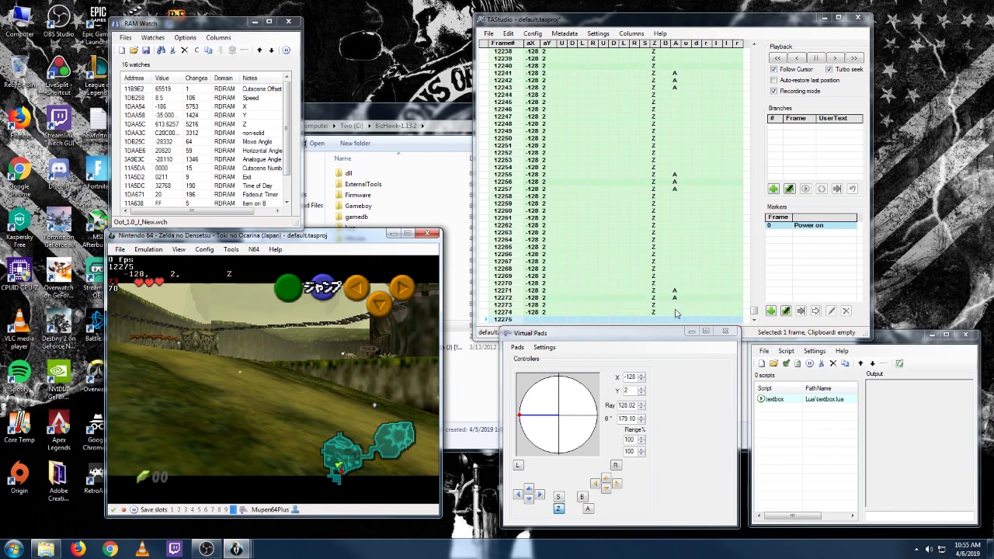
pyautogui.press('f')
pyautogui.press('f')
pyautogui.press('f')
pyautogui.press('f')
pyautogui.press('f')
pyautogui.press('f')
pyautogui.press('f')
pyautogui.press('f')
pyautogui.press('f')
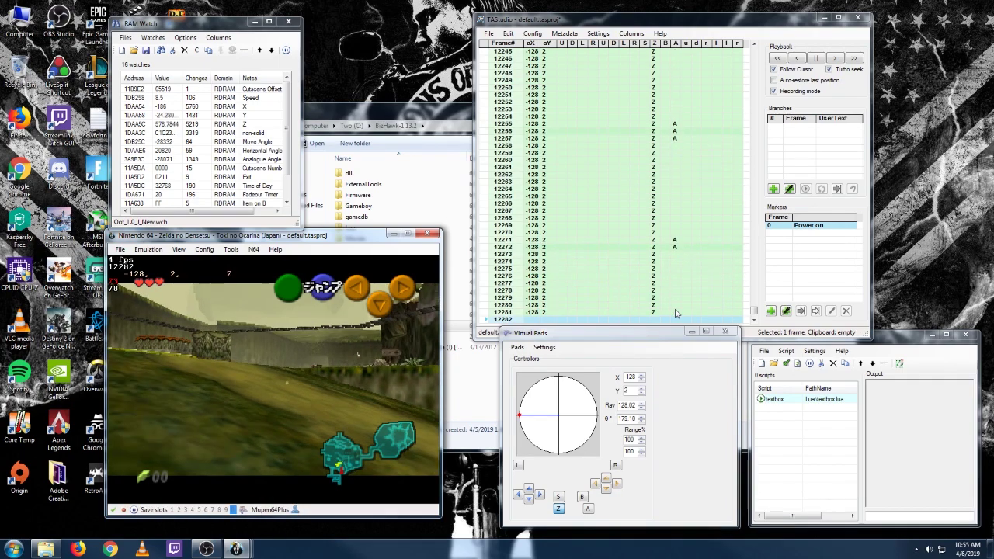
pyautogui.press('f')
pyautogui.press('f')
# Add A on frames 12285 to 12287 for another sidehop and record forward to frame 12294
pyautogui.click(587, 510)
pyautogui.press('f')
pyautogui.press('f')
pyautogui.press('f')
pyautogui.press('f')
pyautogui.press('f')
pyautogui.press('f')
pyautogui.press('f')
pyautogui.press('f')
pyautogui.press('f')
pyautogui.press('f')
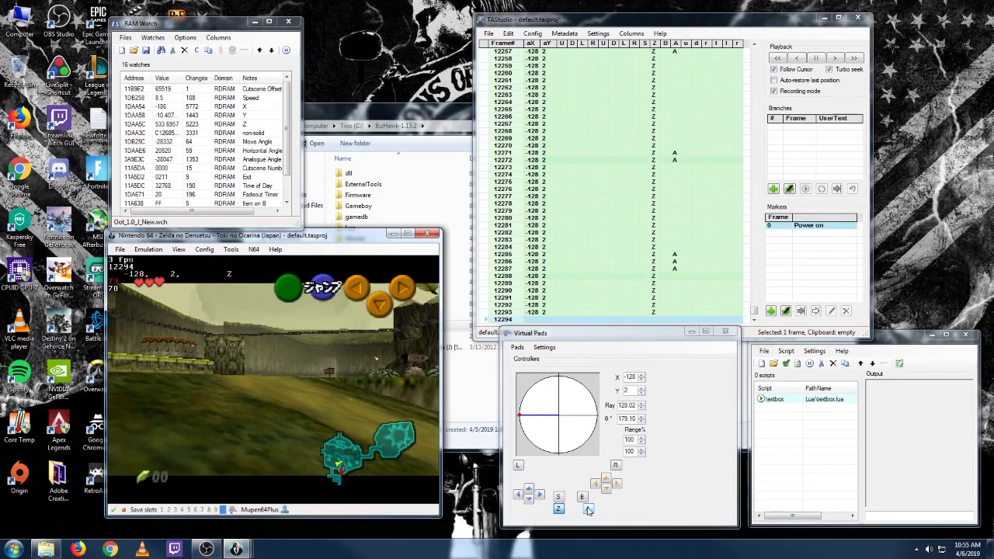
# Add A on frames 12300 to 12302 for the following sidehop and record forward to frame 12319
pyautogui.press('f')
pyautogui.press('f')
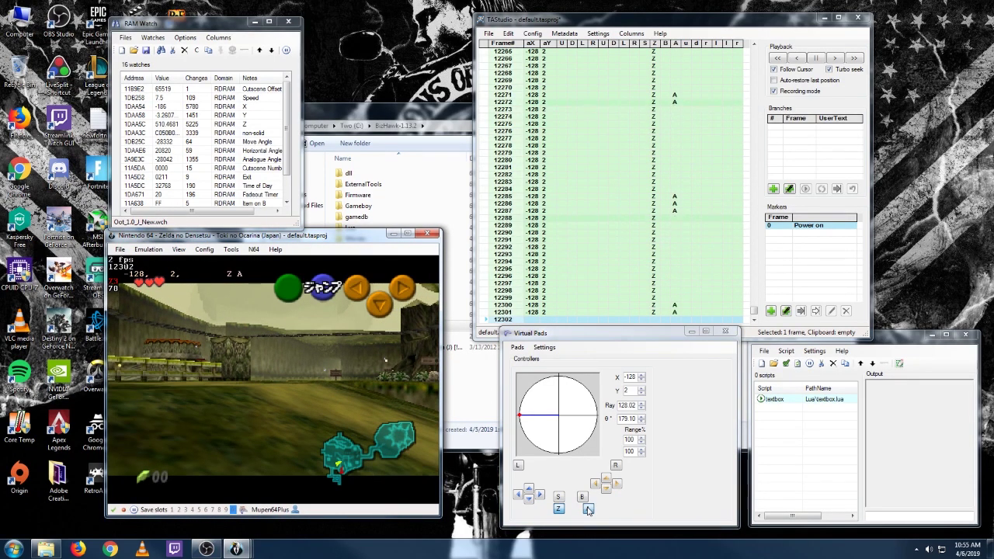
pyautogui.press('f')
pyautogui.press('f')
pyautogui.press('f')
pyautogui.click(588, 510)
pyautogui.press('f')
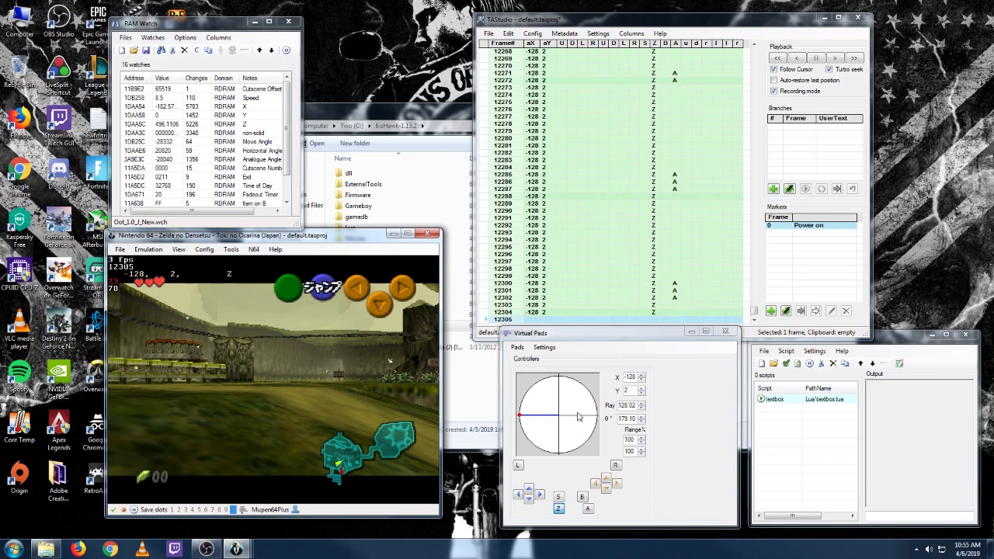
pyautogui.press('f')
pyautogui.press('f')
pyautogui.press('f')
pyautogui.press('f')
pyautogui.press('f')
pyautogui.press('f')
pyautogui.press('f')
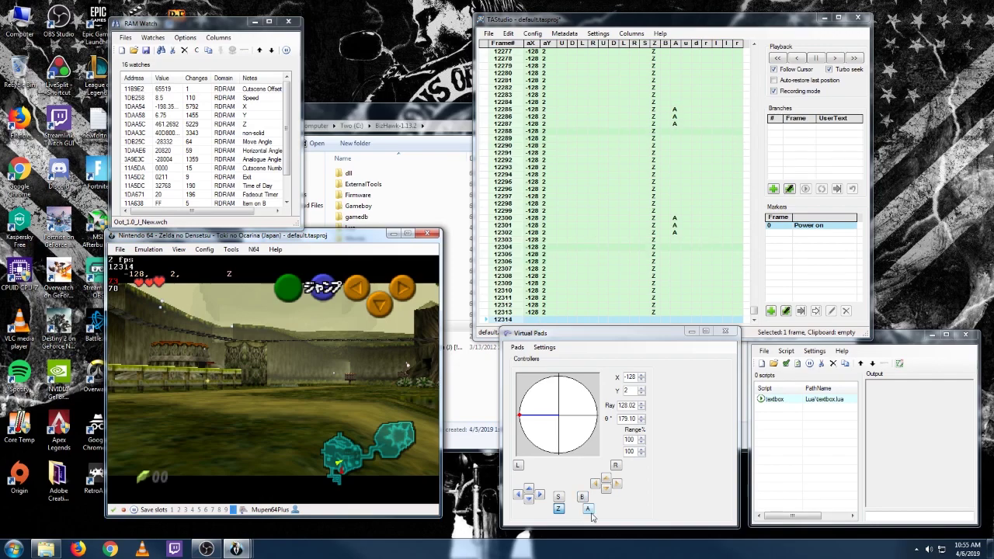
pyautogui.press('f')
pyautogui.press('f')
pyautogui.press('f')
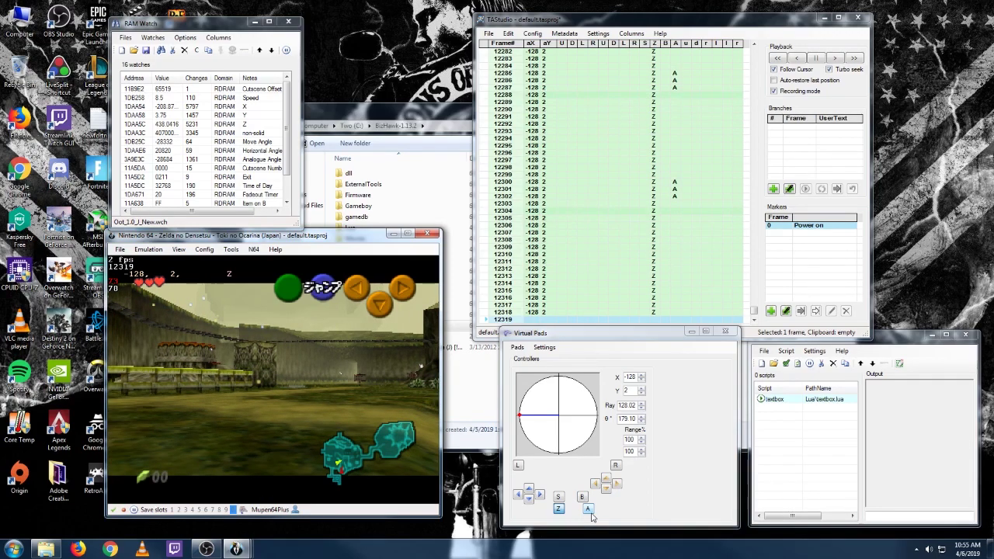
# Add A on frames 12321 to 12323 with Z still held and record forward to frame 12334
pyautogui.press('f')
pyautogui.press('f')
pyautogui.click(591, 513)
pyautogui.press('f')
pyautogui.press('f')
pyautogui.press('f')
pyautogui.click(591, 513)
pyautogui.press('f')
pyautogui.press('f')
pyautogui.press('f')
pyautogui.press('f')
pyautogui.press('f')
pyautogui.press('f')
pyautogui.press('f')
pyautogui.press('f')
pyautogui.press('f')
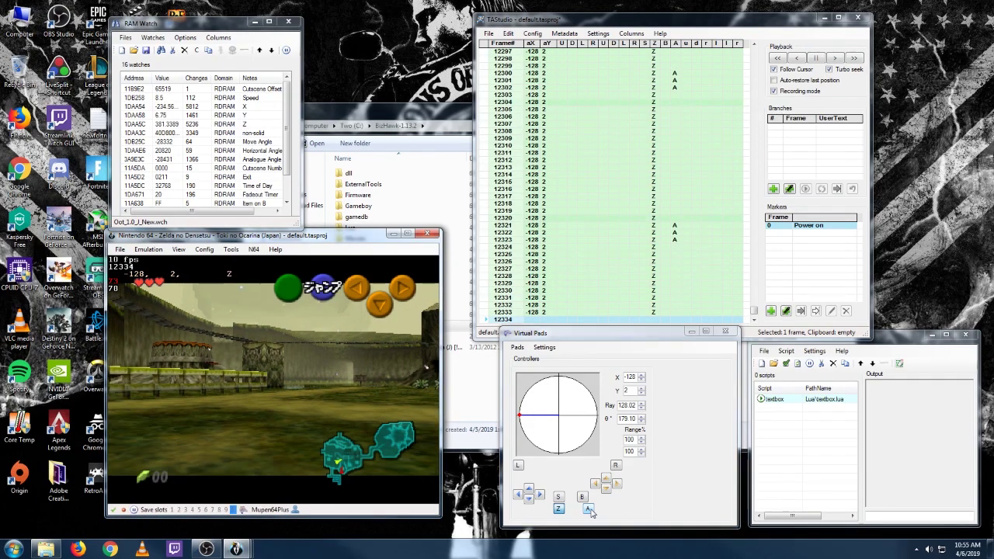
# Record on to frame 12343 and add A on frames 12343 to 12345 for one more sidehop
pyautogui.press('f')
pyautogui.press('f')
pyautogui.press('f')
pyautogui.press('f')
pyautogui.press('f')
pyautogui.press('f')
pyautogui.press('f')
pyautogui.press('f')
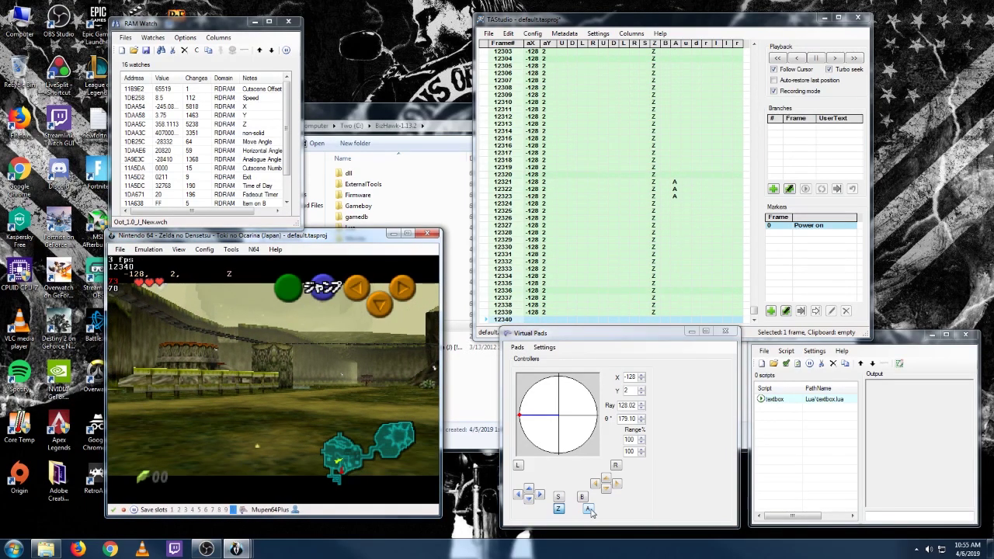
pyautogui.click(588, 510)
pyautogui.press('f')
pyautogui.press('f')
pyautogui.press('f')
pyautogui.click(589, 510)
# Keep Z held through frame 12356, then record forward to frame 12366 with only the stick at X -128, Y 2
pyautogui.press('f')
pyautogui.press('f')
pyautogui.press('f')
pyautogui.press('f')
pyautogui.press('f')
pyautogui.press('f')
pyautogui.press('f')
pyautogui.press('f')
pyautogui.press('f')
pyautogui.press('f')
pyautogui.press('f')
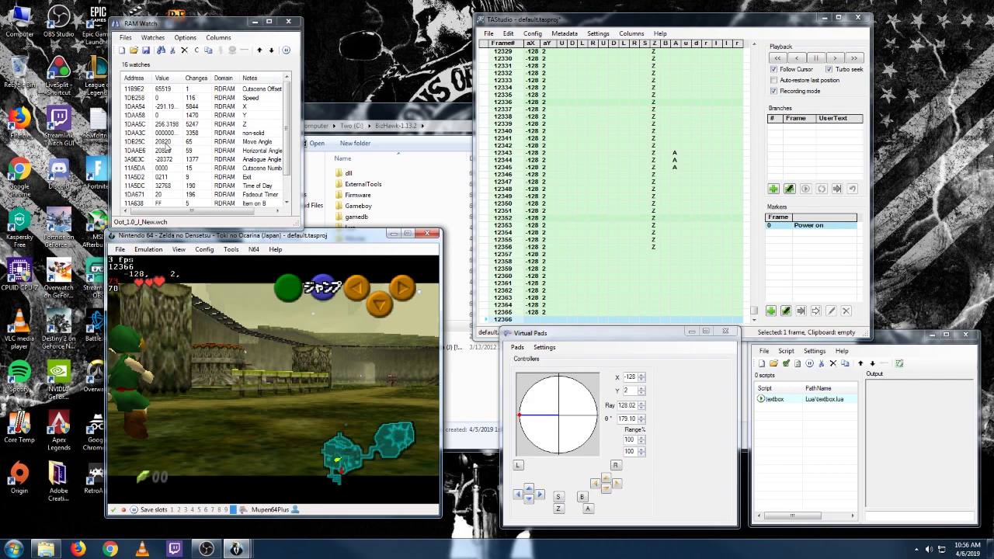
# Try neutral stick with Z held from frame 12369 and record to frame 12386
pyautogui.press('f')
pyautogui.press('f')
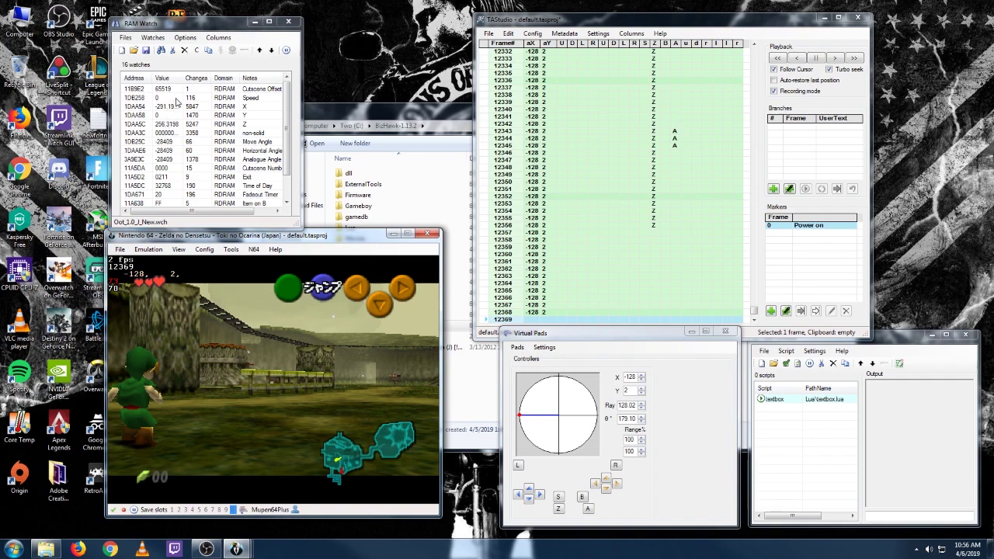
pyautogui.rightClick(565, 413)
pyautogui.click(558, 508)
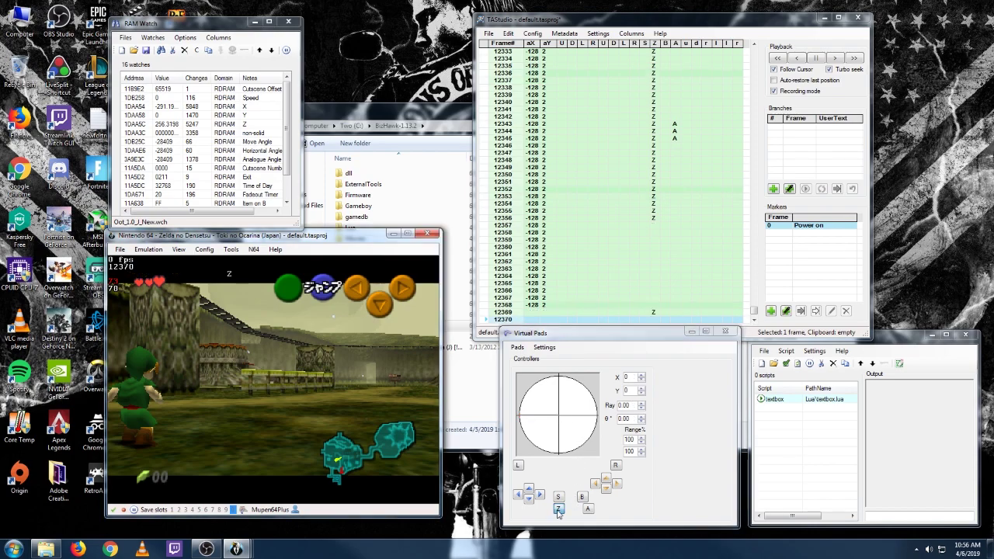
pyautogui.press('Pause')
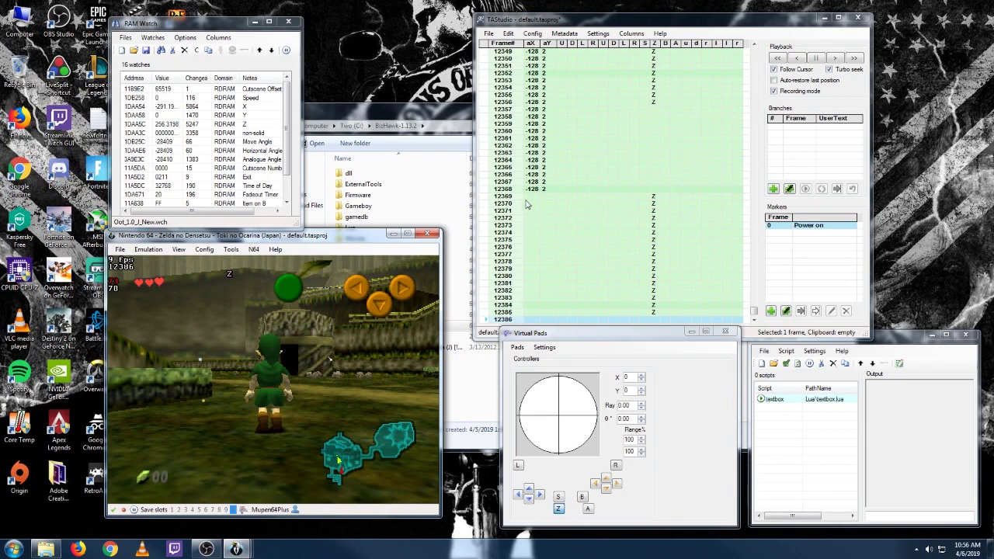
# Return to frame 12357 and record the stick at X 58, Y 115 without Z through frame 12368
pyautogui.click(480, 181)
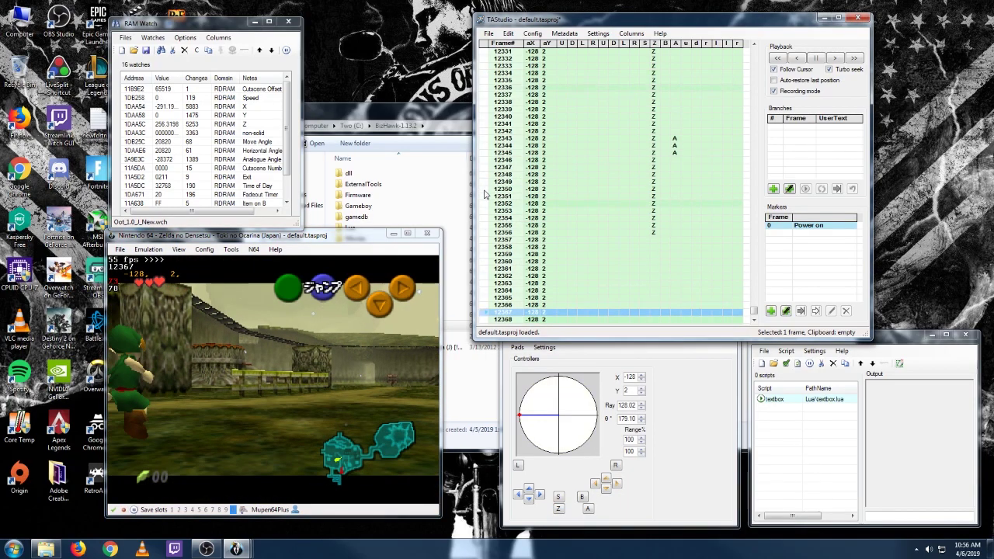
pyautogui.click(483, 239)
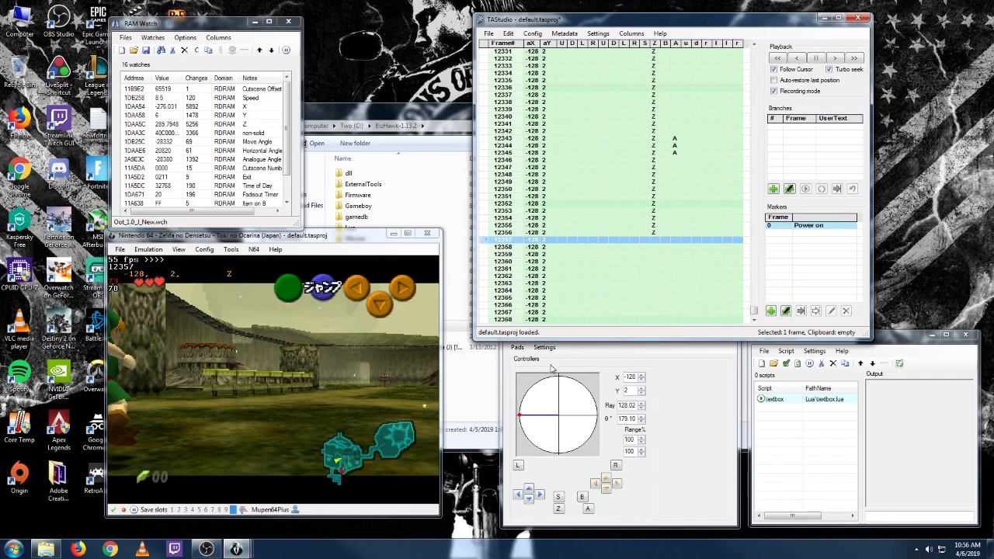
pyautogui.click(569, 386)
pyautogui.moveTo(570, 387); pyautogui.dragTo(577, 380)
pyautogui.press('f')
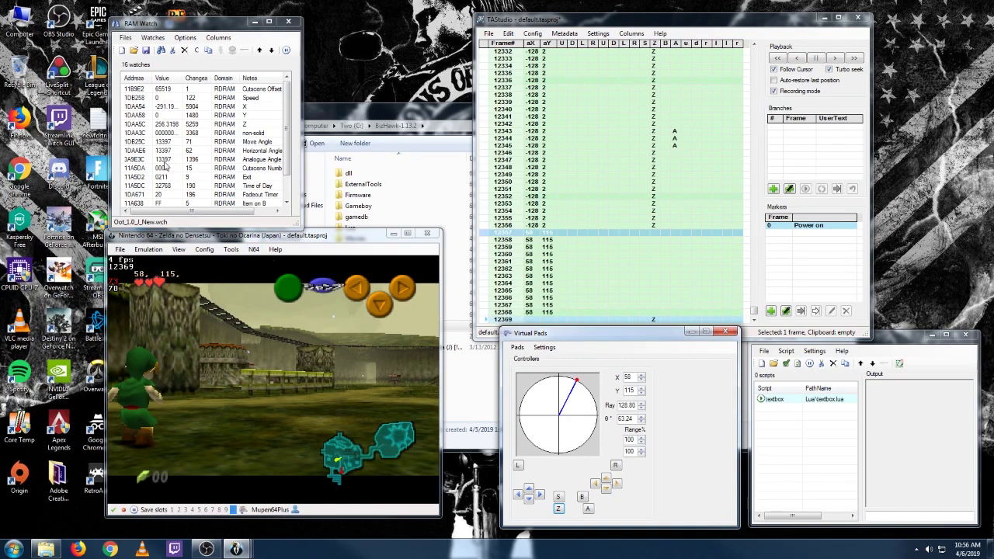
# Hold Z from frame 12369, set the stick to X -128, Y 2 from frame 12372, and add A on frames 12372 to 12374
pyautogui.click(558, 509)
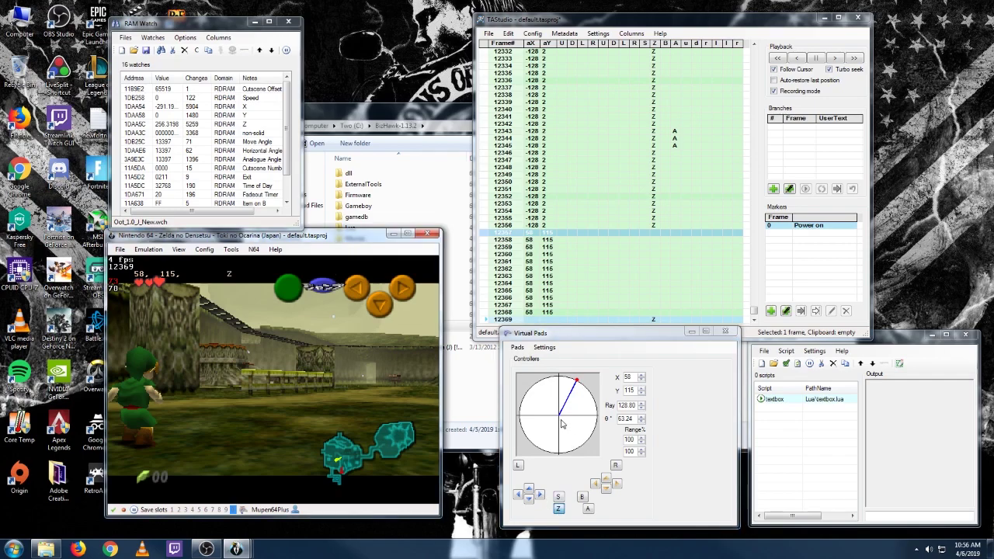
pyautogui.click(560, 419)
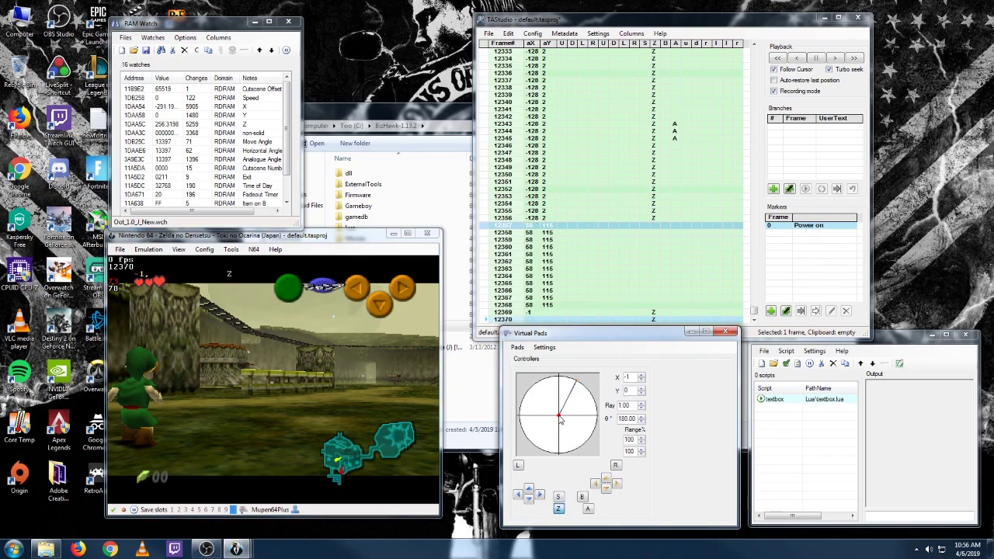
pyautogui.moveTo(560, 420); pyautogui.dragTo(518, 419)
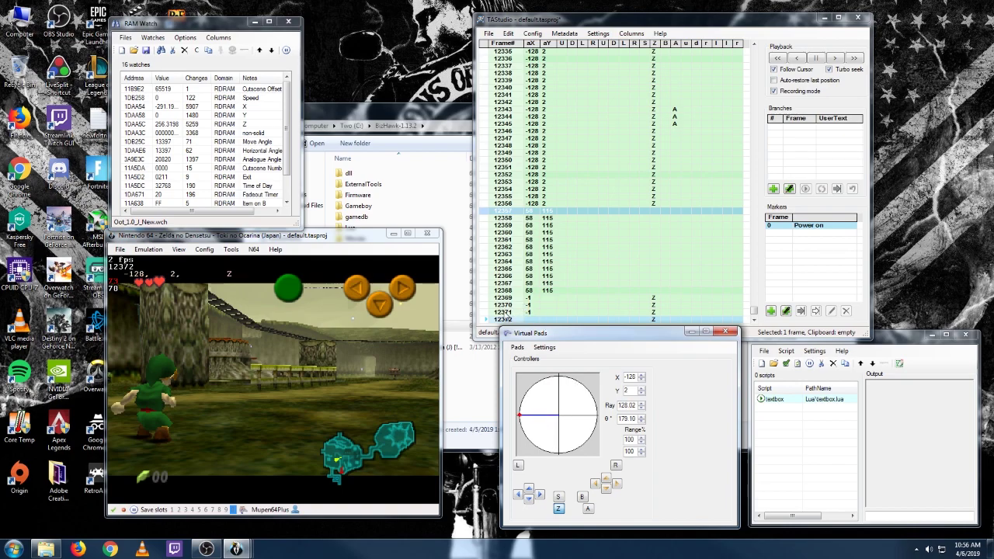
pyautogui.click(588, 509)
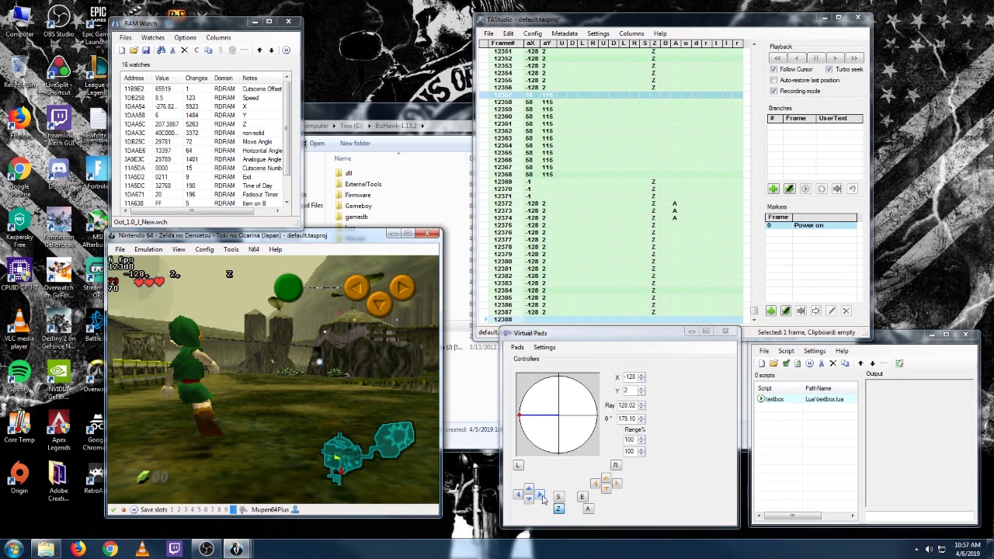
# Release Z on frames 12388 to 12399, then hold it with the stick at X 3, Y -1 and record to frame 12422
pyautogui.click(558, 509)
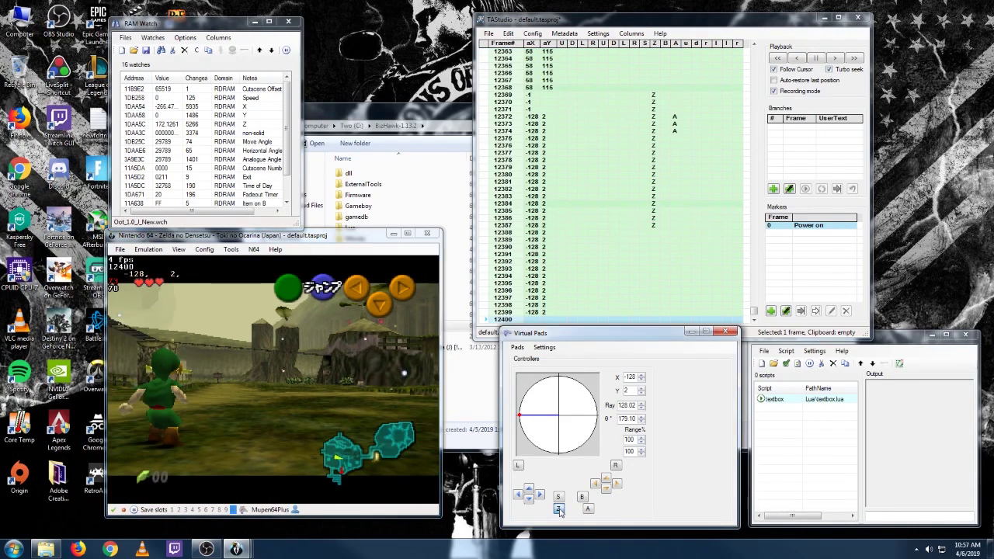
pyautogui.click(559, 509)
pyautogui.click(562, 420)
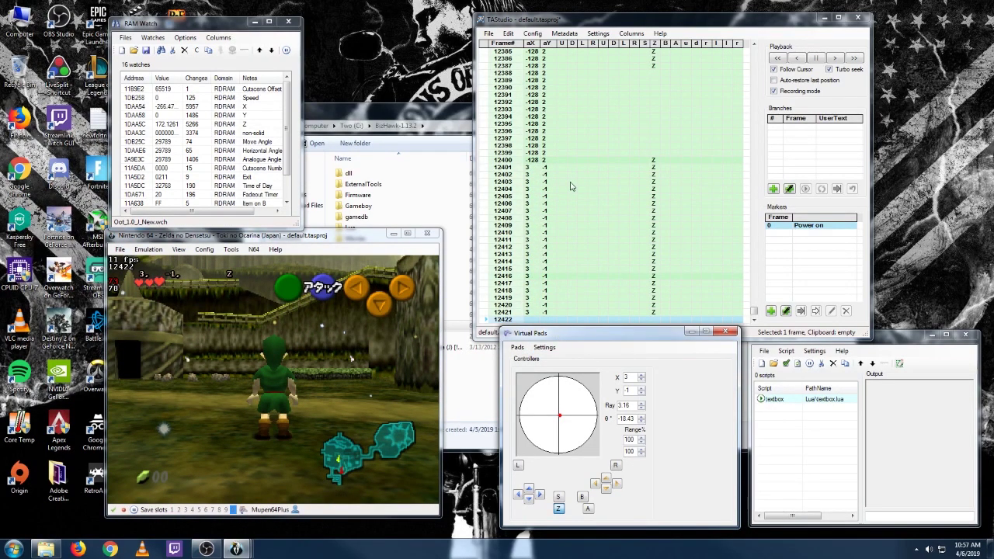
# Return to frame 12357 and re-record the stick at X 47, Y 113 through frame 12368
pyautogui.click(586, 24)
pyautogui.scroll(4, 561, 115)
pyautogui.scroll(6, 510, 215)
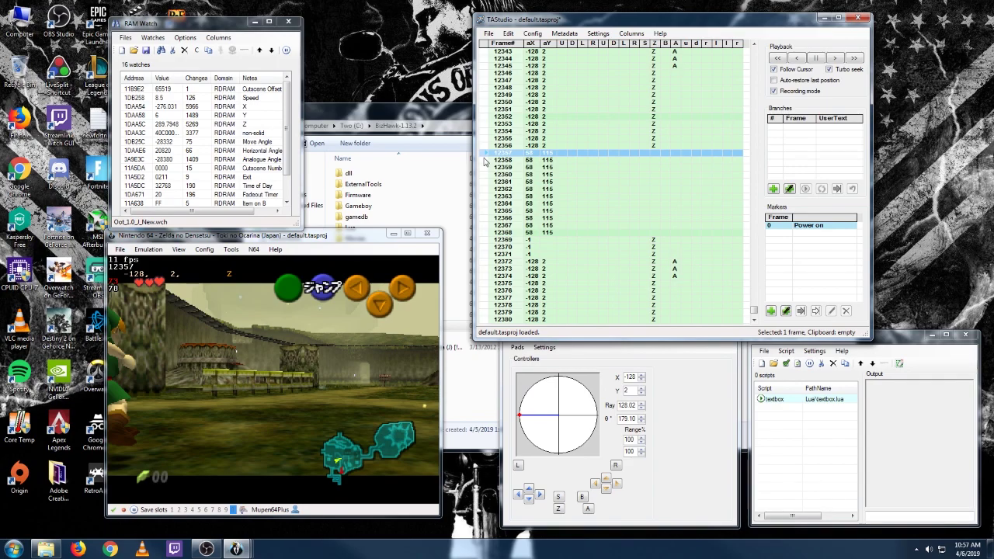
pyautogui.click(483, 160)
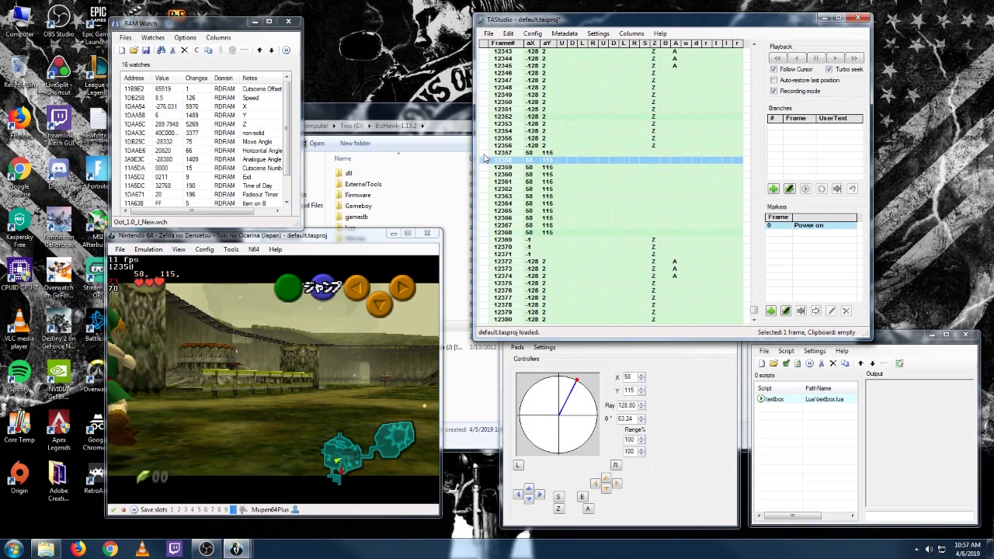
pyautogui.press('r')
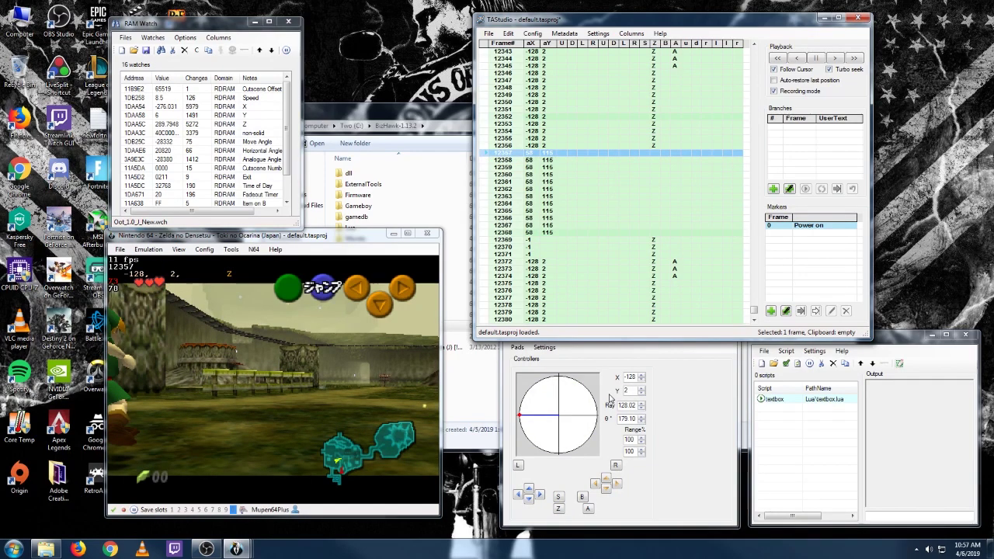
pyautogui.click(574, 382)
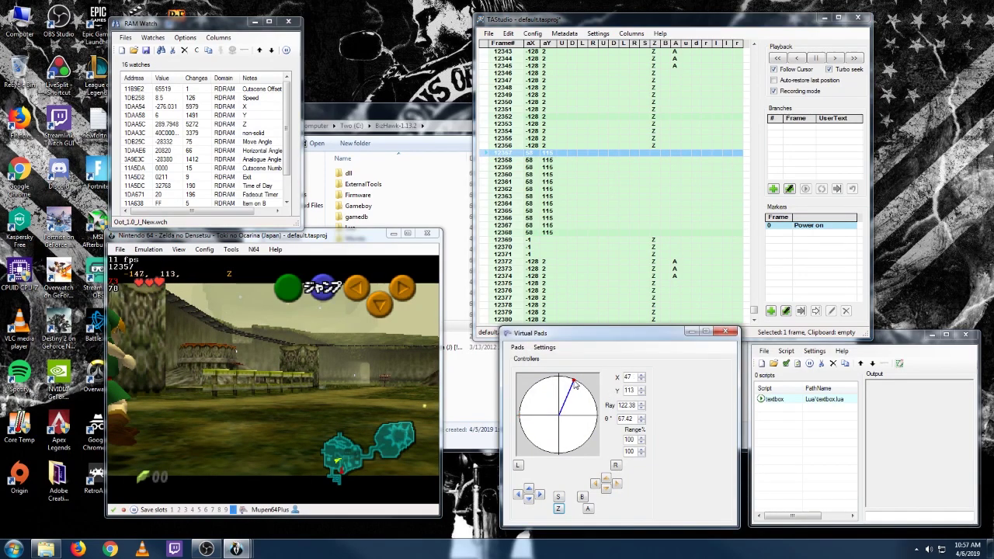
pyautogui.press('f')
pyautogui.press('f')
pyautogui.press('f')
pyautogui.press('f')
pyautogui.press('f')
pyautogui.press('f')
pyautogui.press('f')
pyautogui.press('f')
pyautogui.press('f')
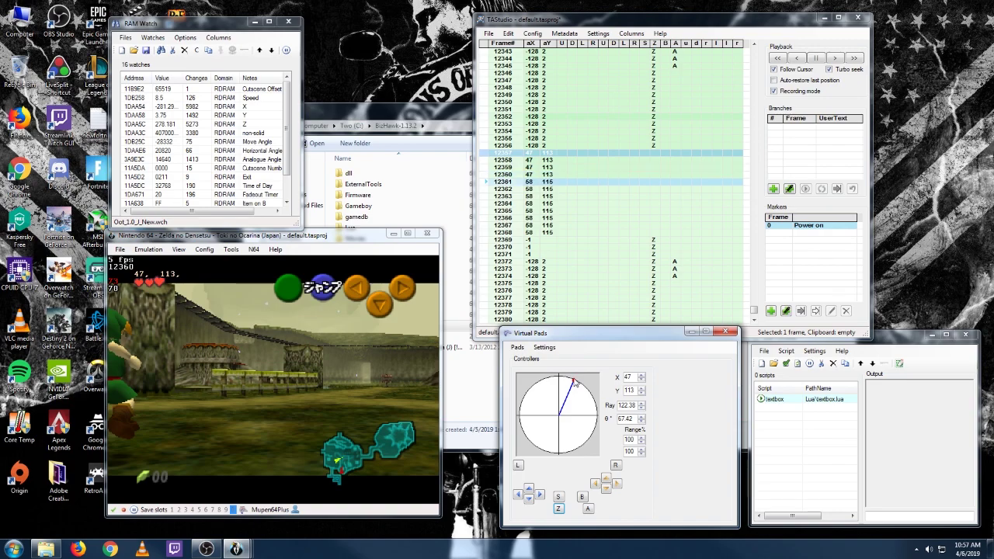
# Seek to frame 12421 to check the direction Link faces after the changed stick input
pyautogui.click(483, 313)
pyautogui.click(483, 313)
pyautogui.click(483, 314)
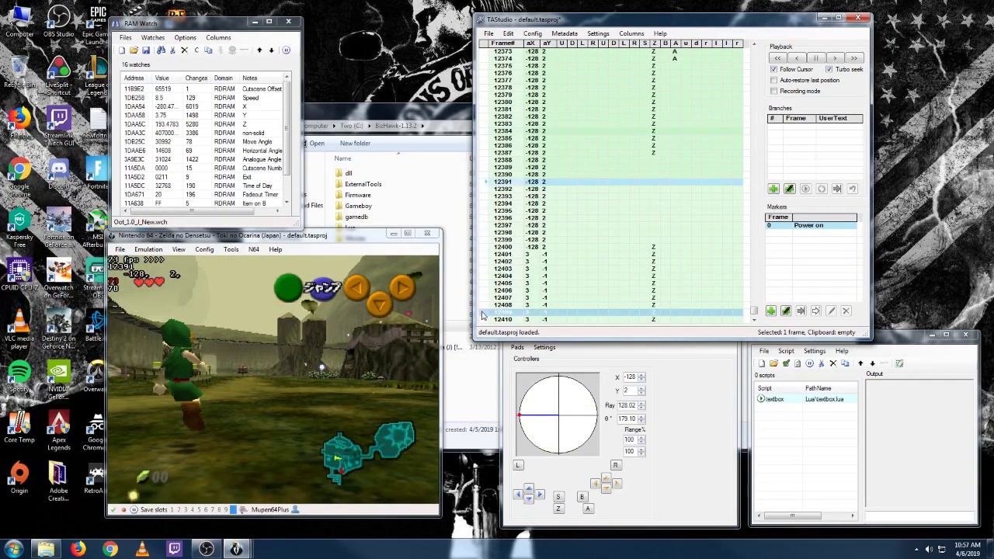
pyautogui.click(482, 313)
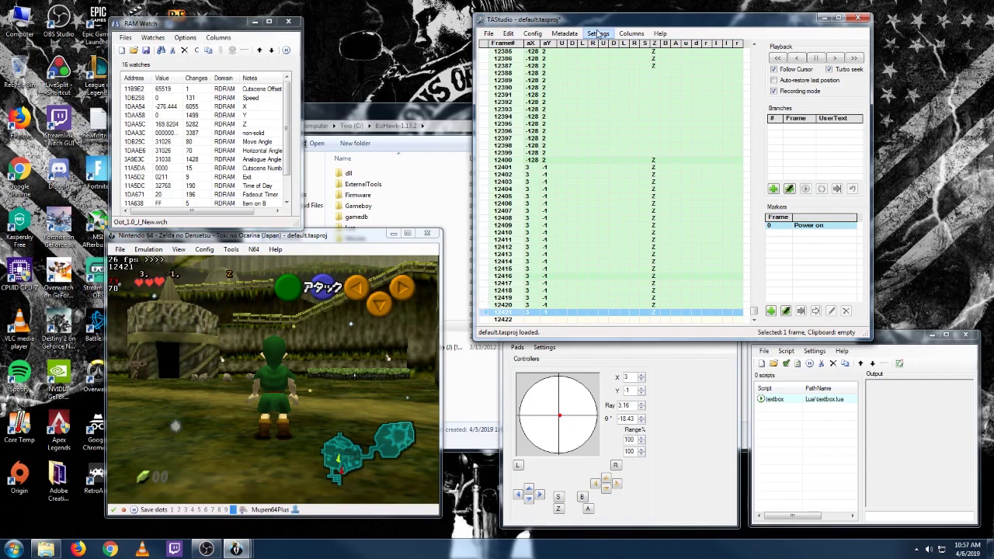
# Return to frame 12358 and re-record the stick at X 37, Y 112 through frame 12368
pyautogui.scroll(12, 544, 225)
pyautogui.scroll(6, 545, 225)
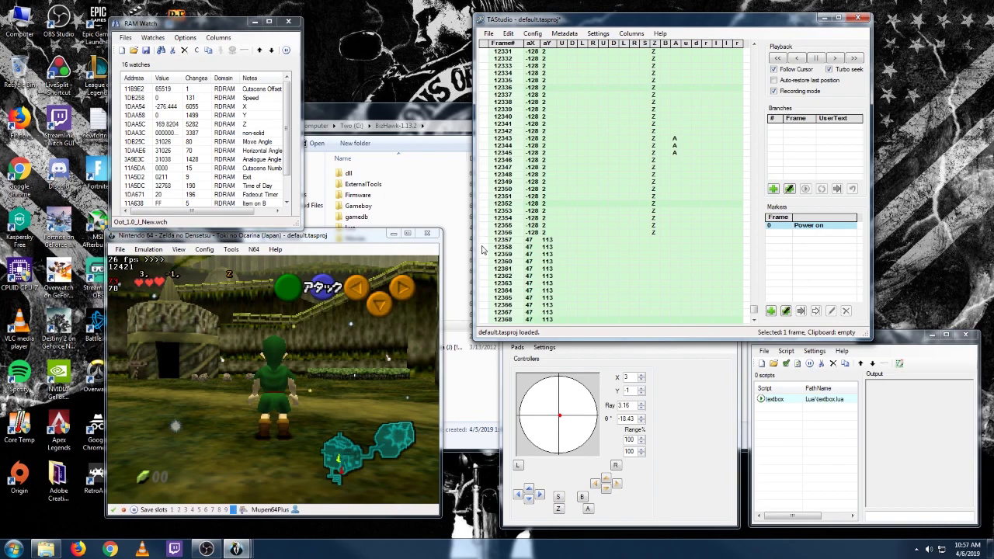
pyautogui.click(481, 247)
pyautogui.click(574, 385)
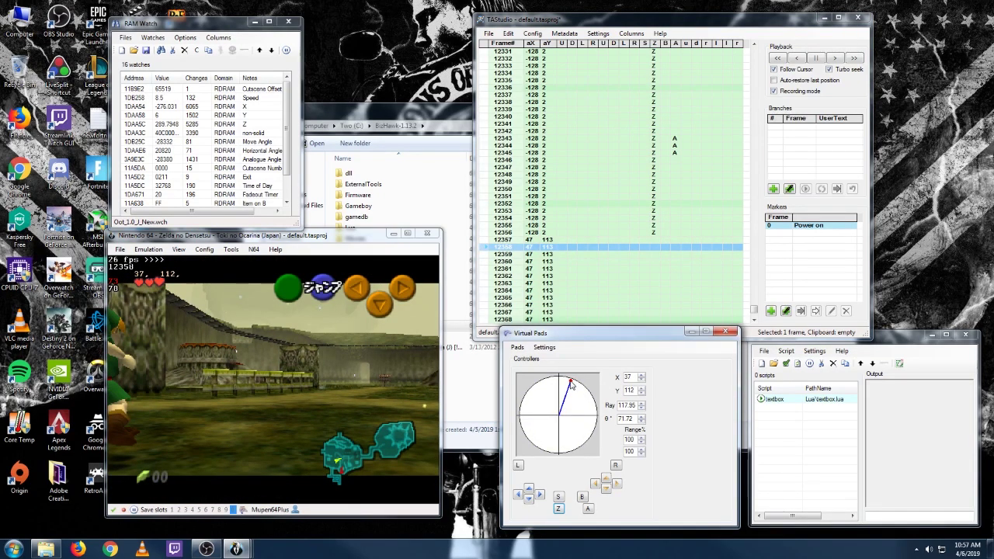
pyautogui.press('f')
pyautogui.press('f')
pyautogui.press('f')
pyautogui.press('f')
pyautogui.press('f')
pyautogui.press('f')
pyautogui.press('f')
pyautogui.press('f')
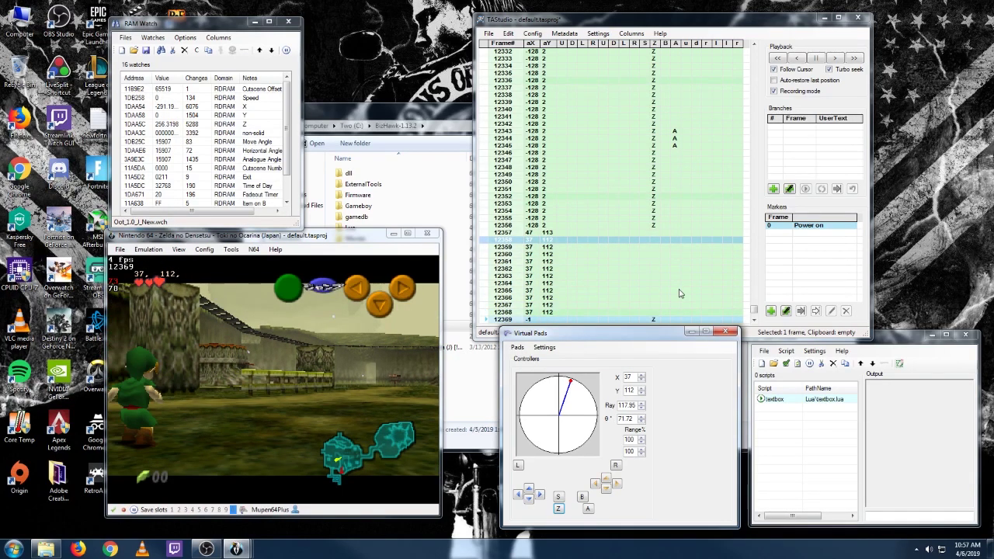
# Seek to frame 12421 again to compare Link's facing direction with the new stick angle
pyautogui.click(753, 321)
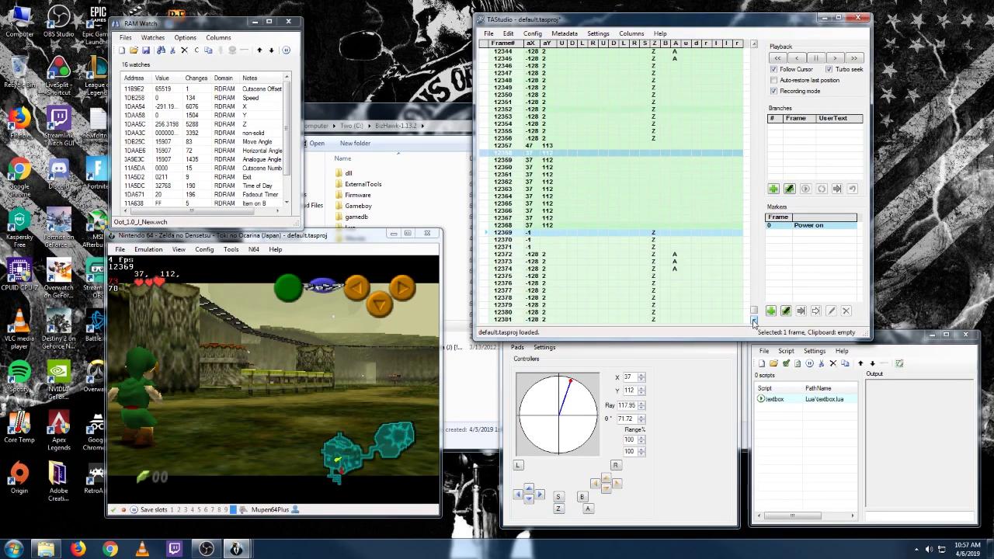
pyautogui.click(482, 307)
pyautogui.click(482, 306)
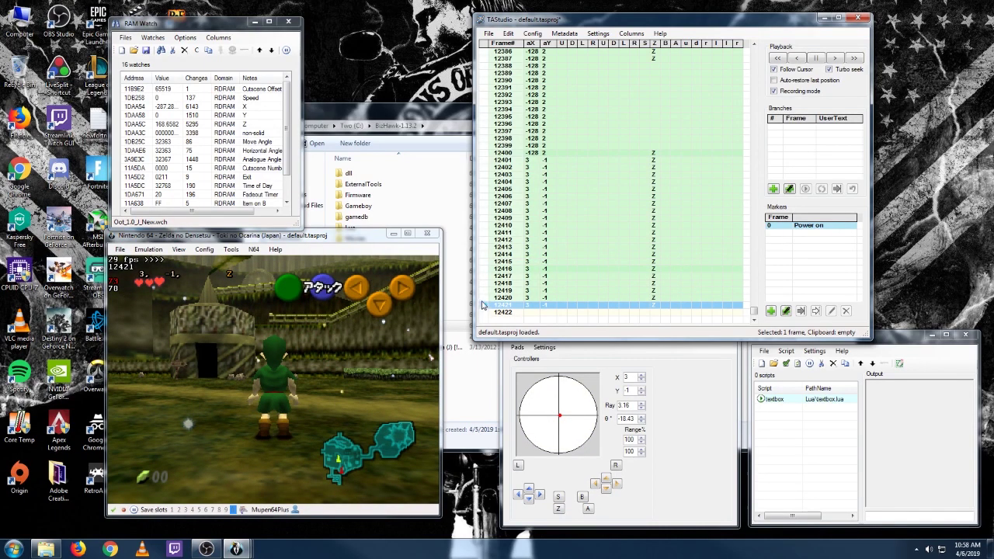
# Return to frame 12388 and record sidehops with Z held, the stick at X -128, Y 2, and A on frames 12393–12395 and 12414–12416
pyautogui.scroll(2, 490, 239)
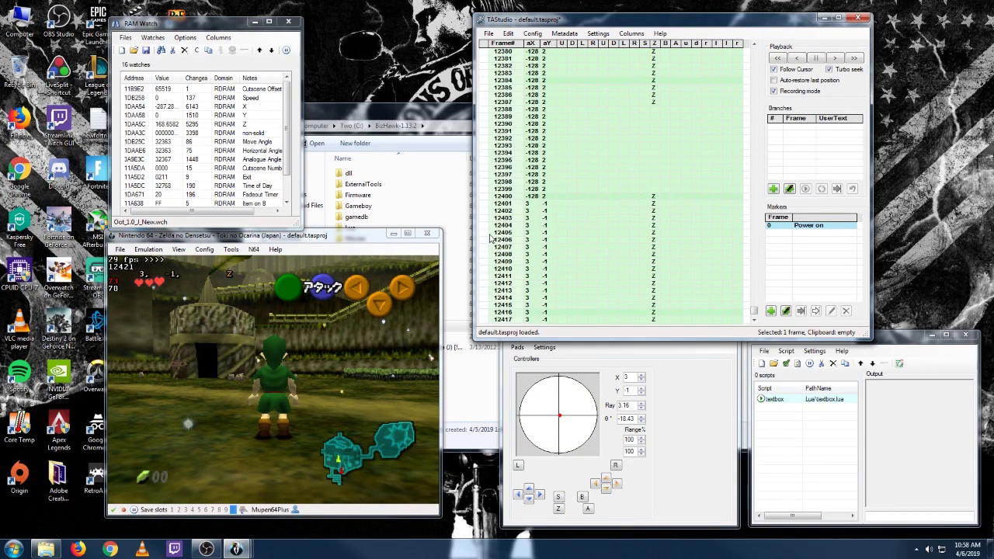
pyautogui.click(489, 109)
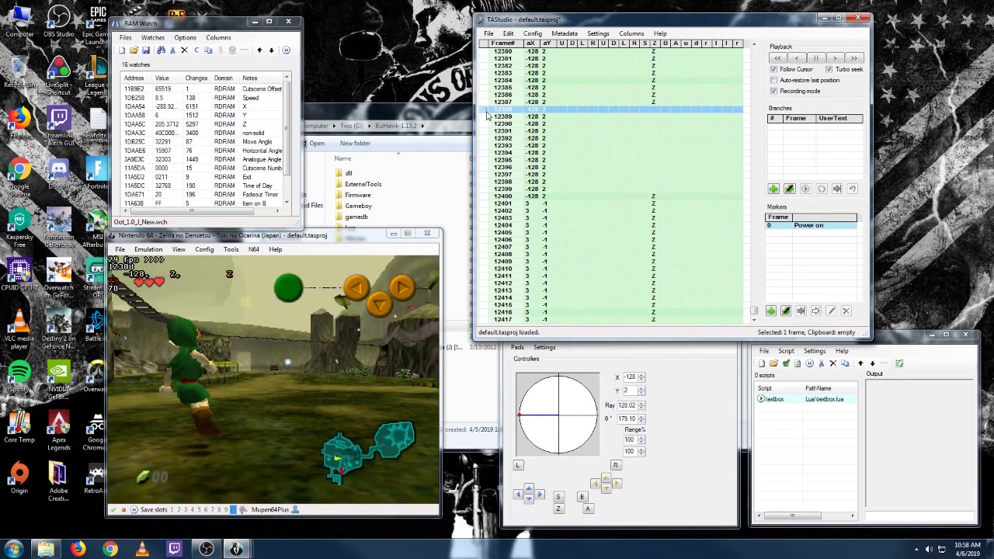
pyautogui.click(562, 509)
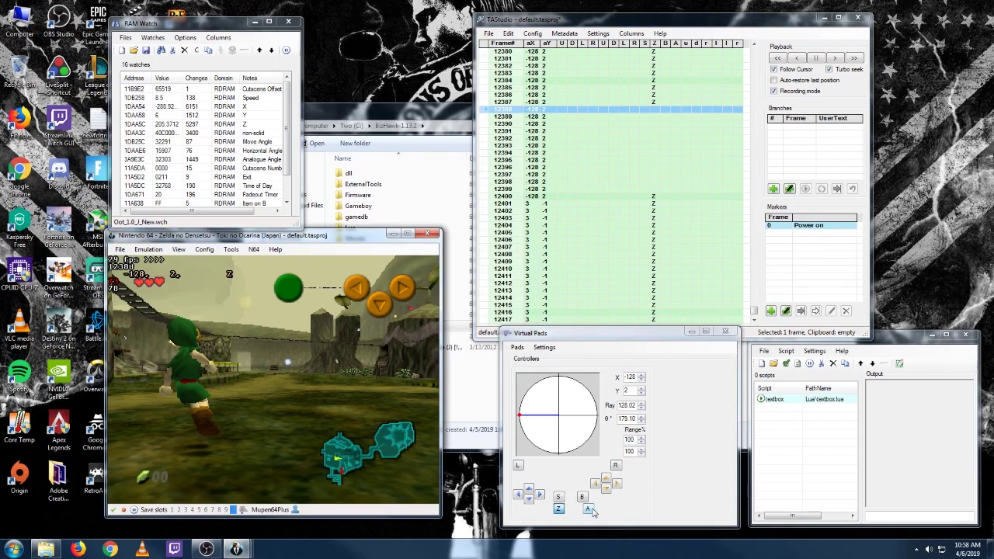
pyautogui.click(588, 509)
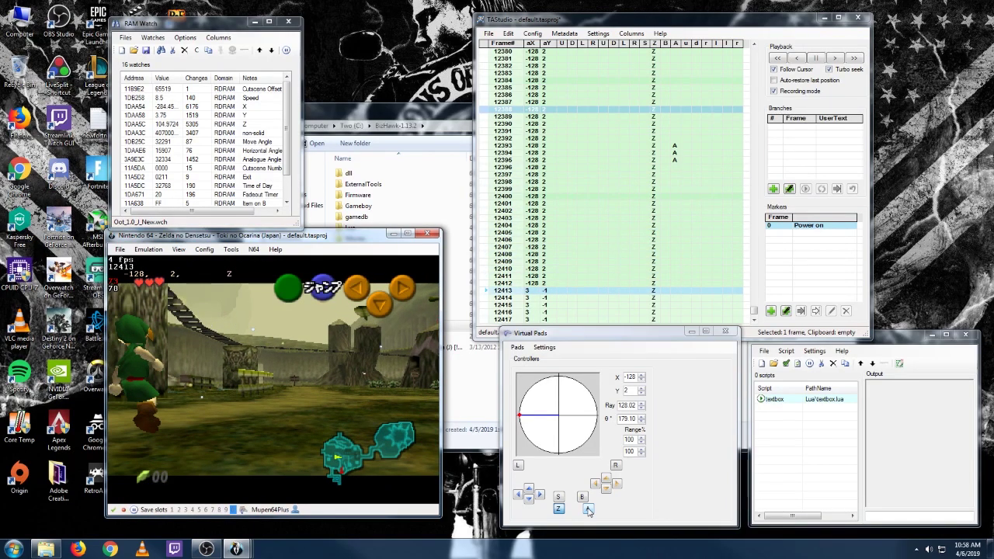
pyautogui.click(588, 508)
pyautogui.click(588, 509)
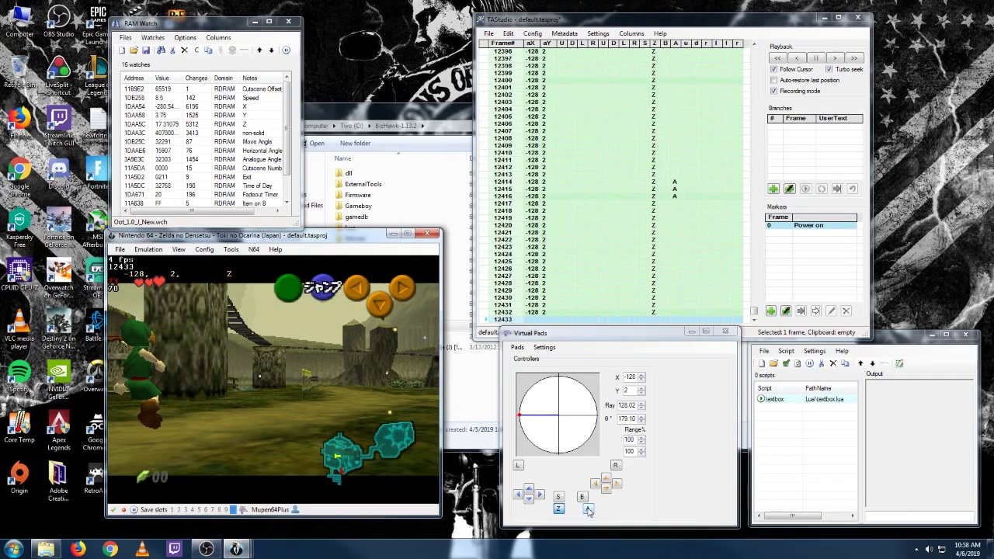
# Continue the Z-targeted sidehops through frame 12533, adding A on frames 12436–12438, 12456–12458, 12478–12480, 12498–12500 and 12519–12521
pyautogui.click(588, 509)
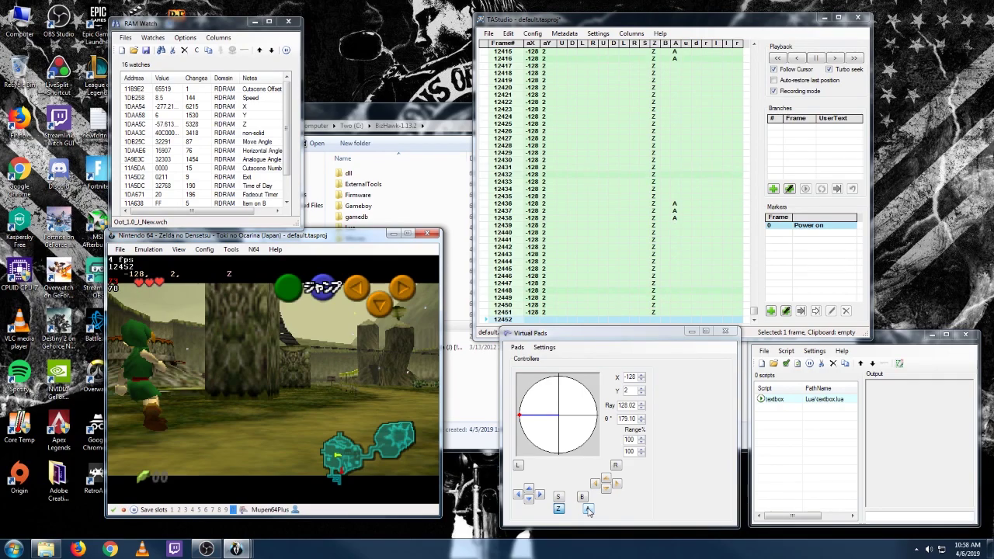
pyautogui.click(588, 509)
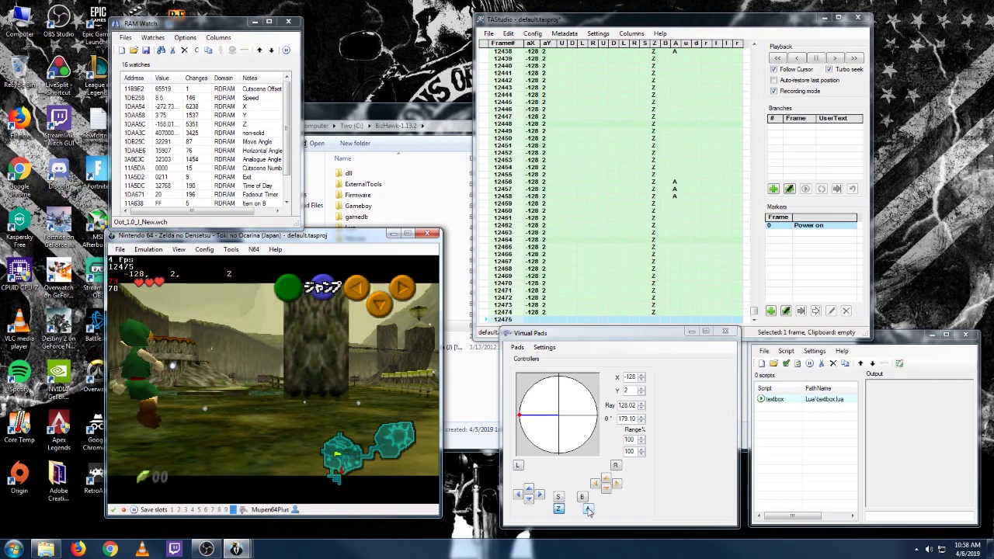
pyautogui.click(587, 508)
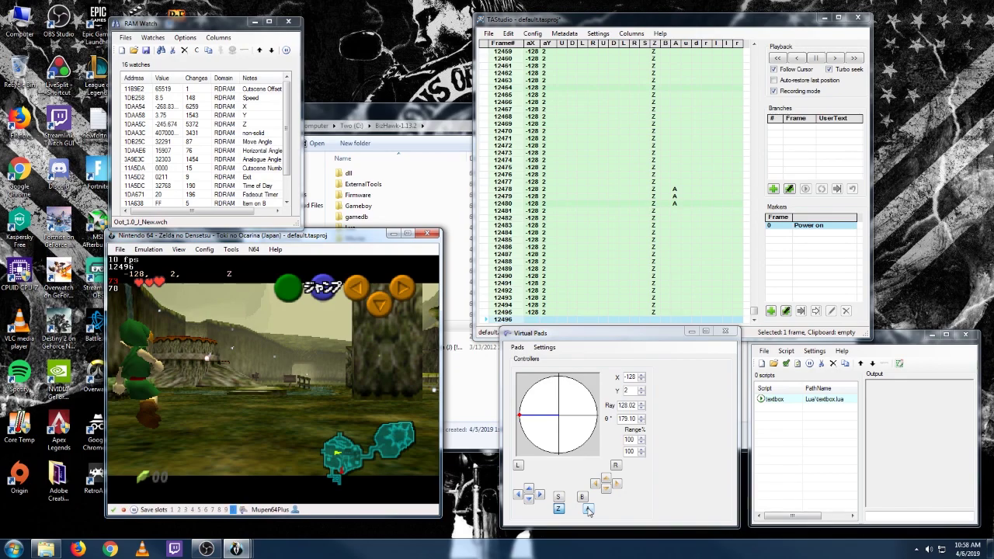
pyautogui.click(588, 509)
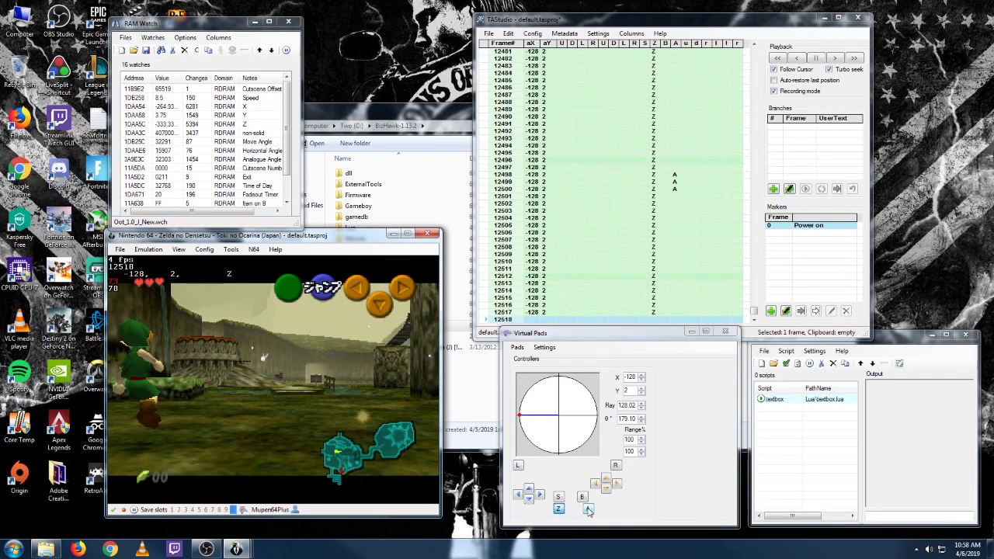
pyautogui.click(588, 508)
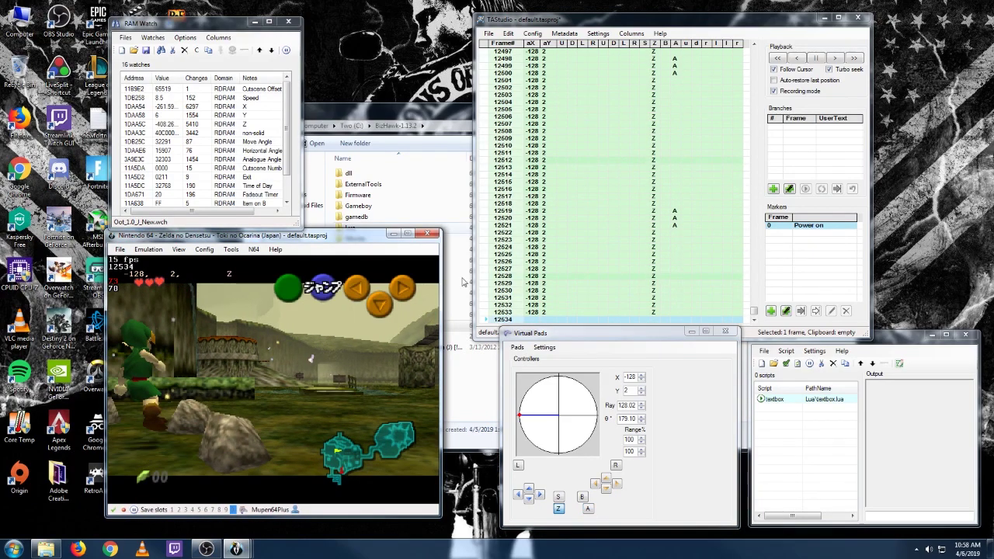
# Return to frame 12519 and re-record without the last sidehop, holding Z throughout and A from frame 12522 through frame 12550 to grab the rock
pyautogui.click(485, 204)
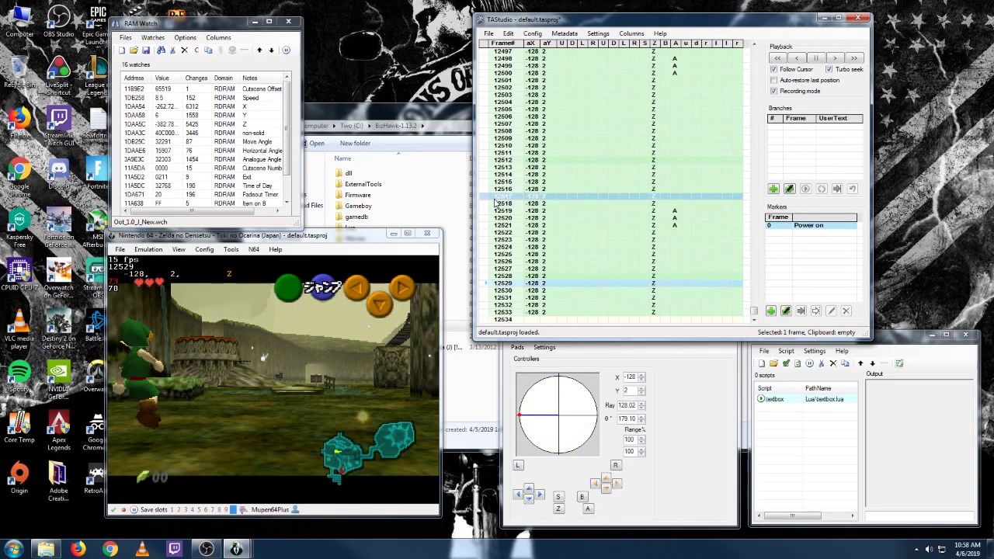
pyautogui.click(494, 211)
pyautogui.click(486, 212)
pyautogui.click(559, 509)
pyautogui.press('f')
pyautogui.press('f')
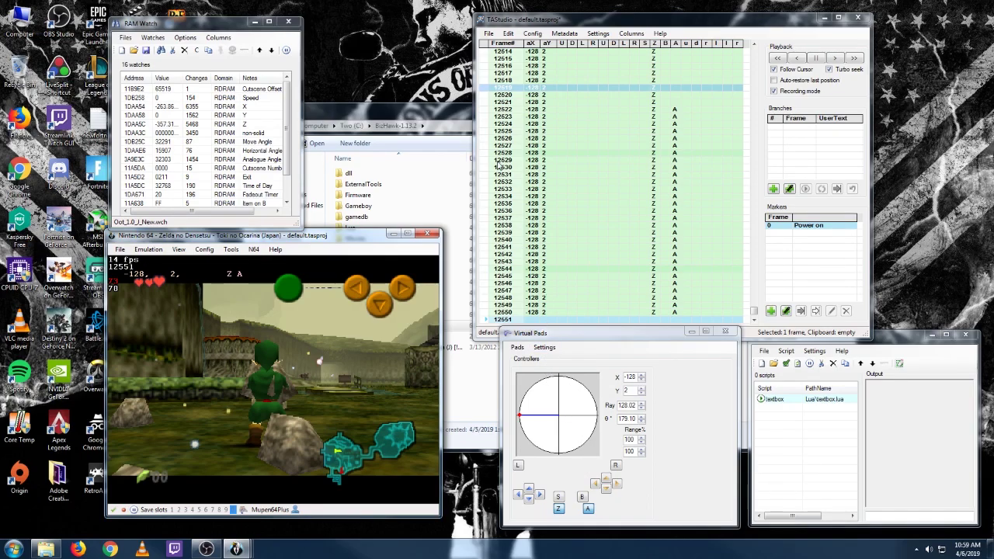
# Go back to frame 12524 and re-record the rock lift with the stick at X 28, Y 127 through frame 12566
pyautogui.click(480, 132)
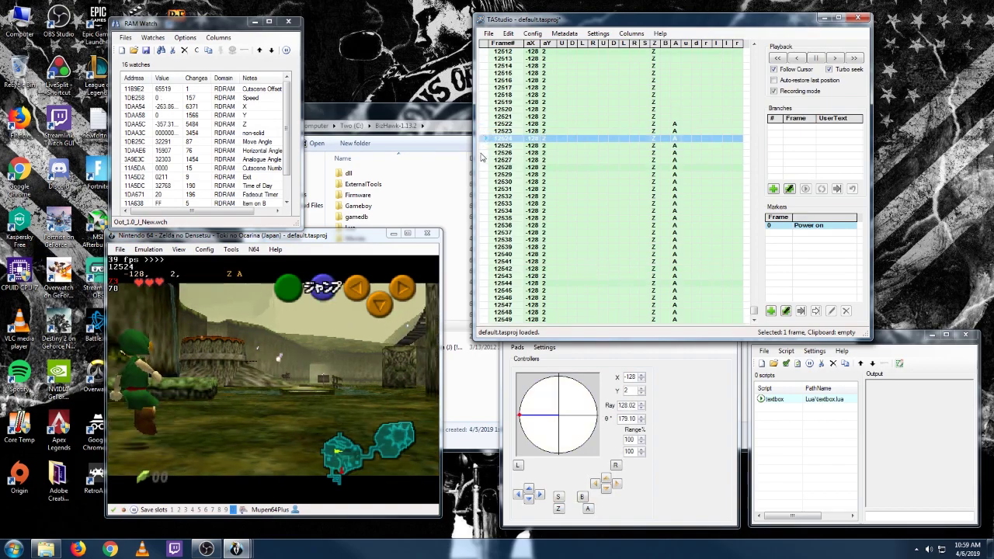
pyautogui.moveTo(569, 401); pyautogui.dragTo(568, 376)
pyautogui.press('f')
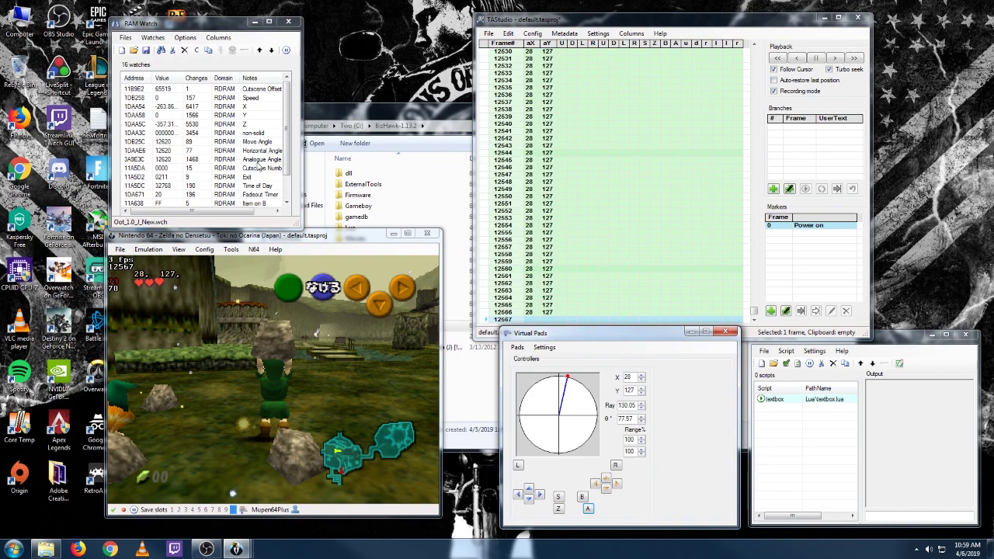
# Hold Z from frame 12567 and record Link walking backward with the stick at X -1, Y -128 from frame 12570 through frame 12680
pyautogui.click(557, 506)
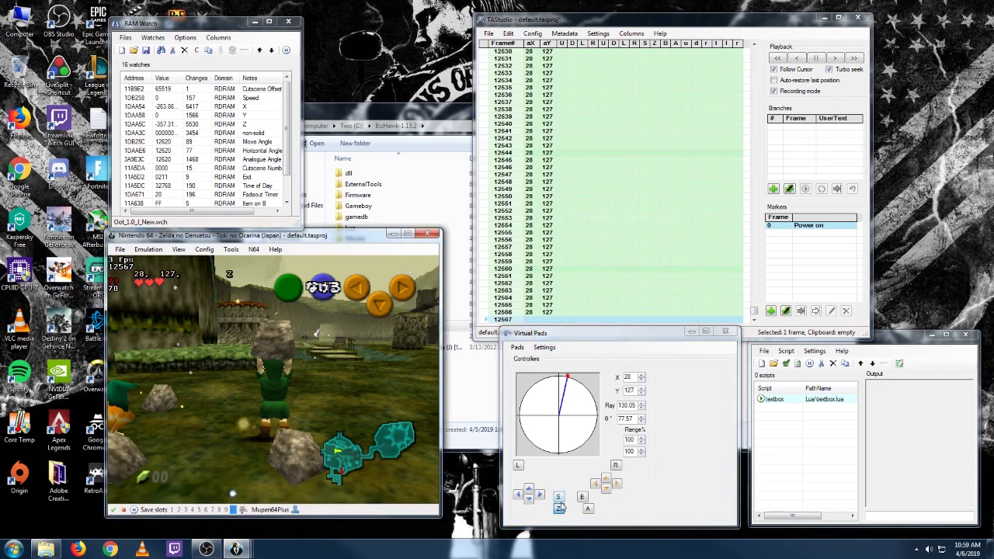
pyautogui.rightClick(561, 420)
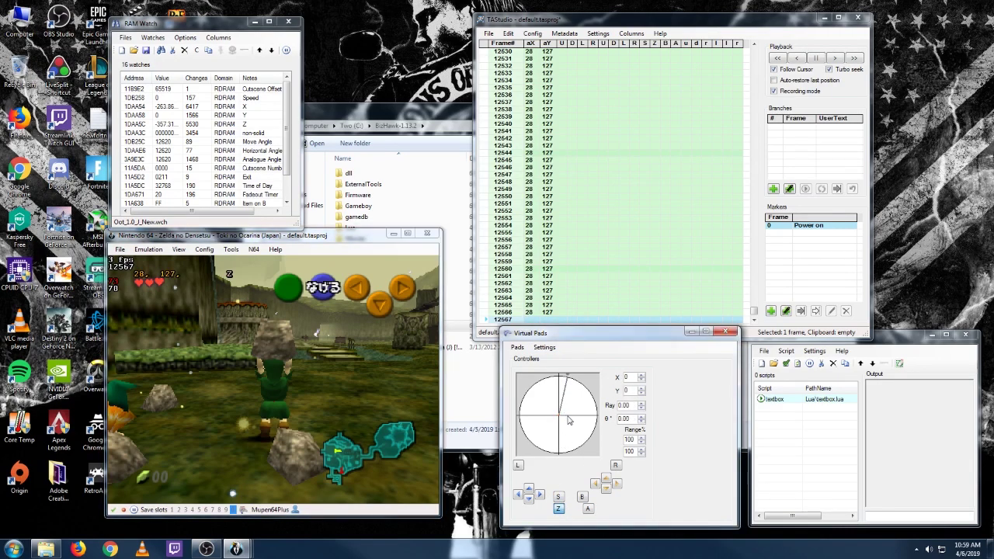
pyautogui.moveTo(568, 420); pyautogui.dragTo(560, 461)
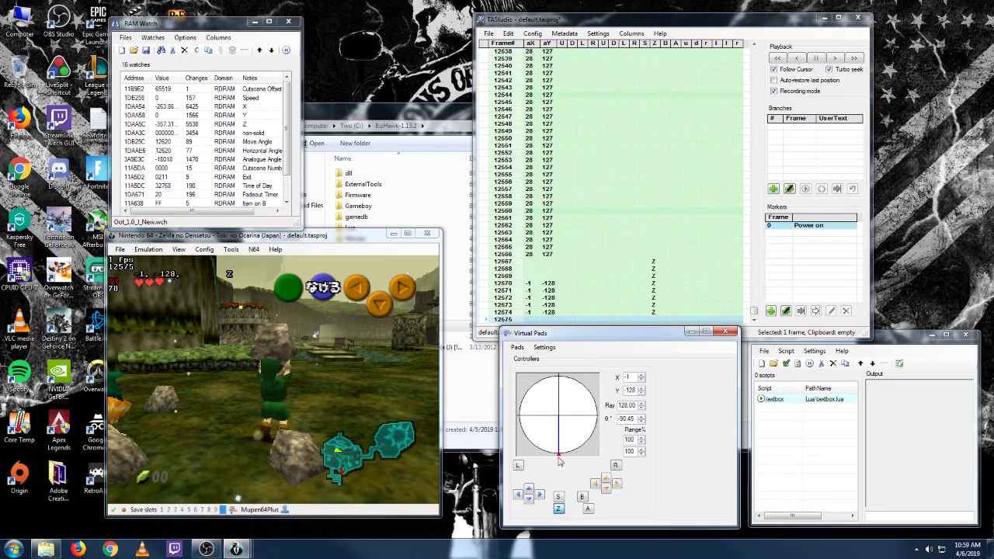
pyautogui.press('f')
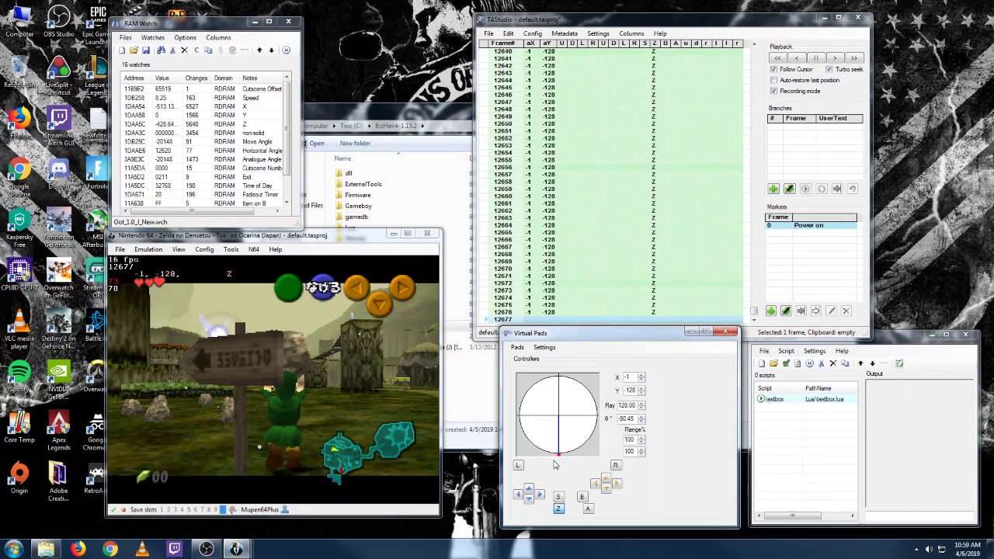
# Return to frame 12549 and re-record the turn with the stick at X 35, Y 122 through frame 12563
pyautogui.click(572, 25)
pyautogui.scroll(3, 537, 178)
pyautogui.scroll(20, 520, 218)
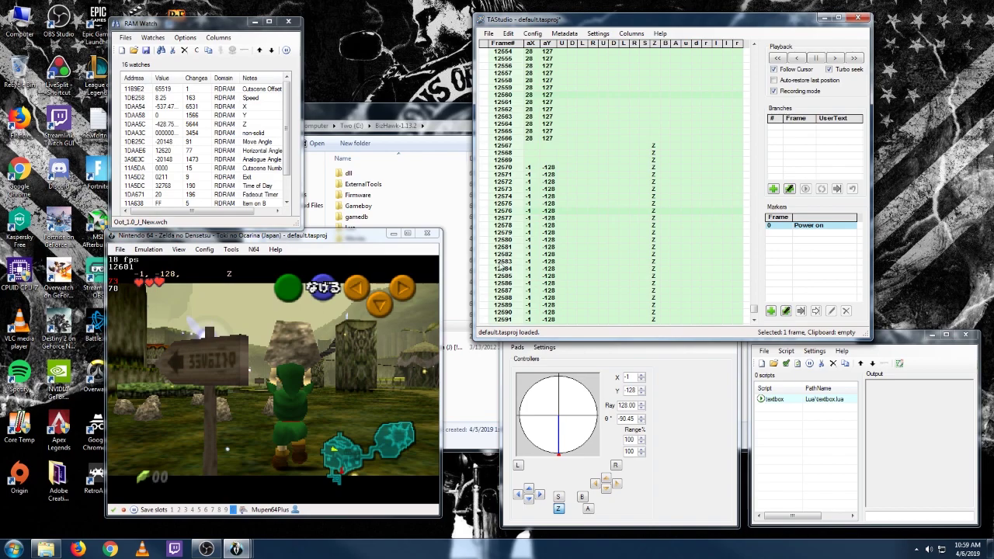
pyautogui.scroll(2, 502, 268)
pyautogui.scroll(4, 484, 203)
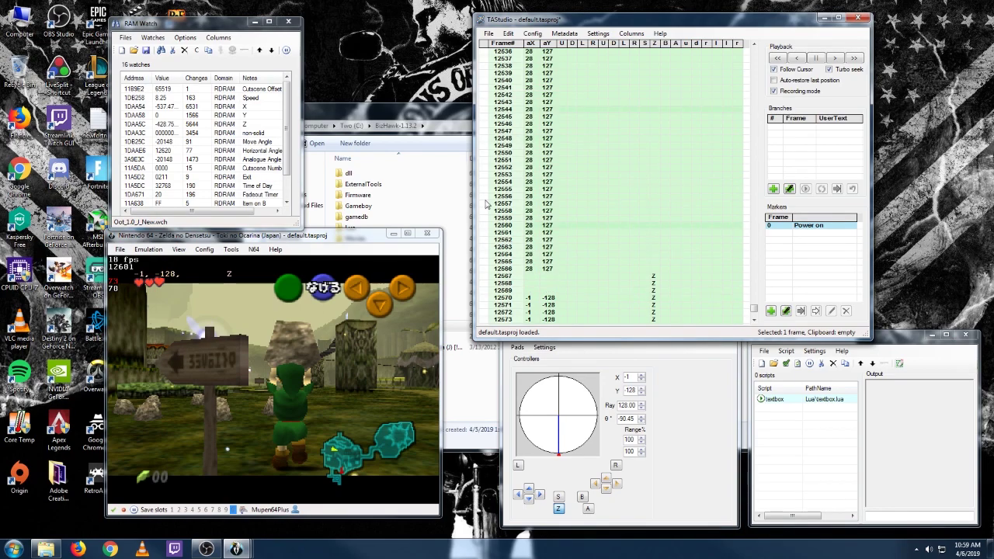
pyautogui.click(483, 185)
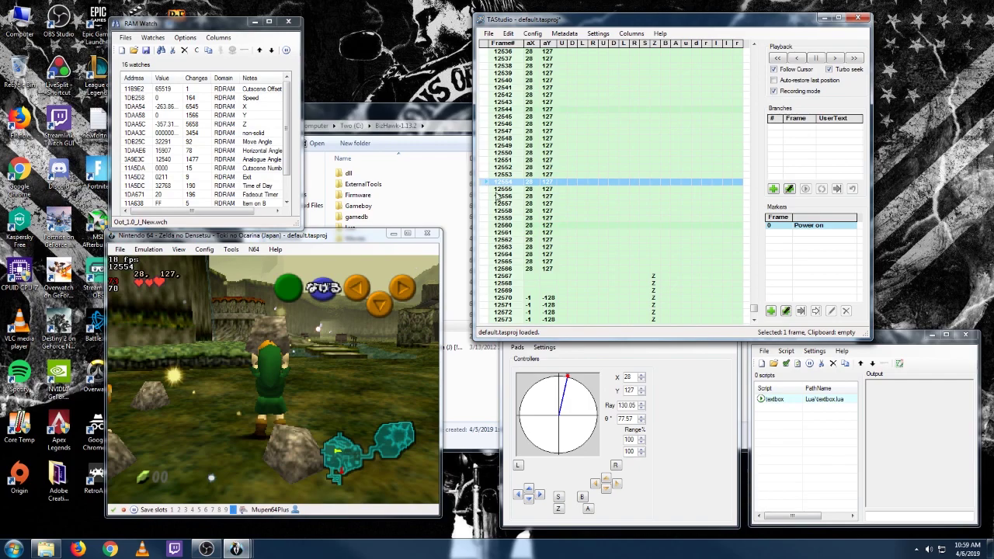
pyautogui.click(488, 148)
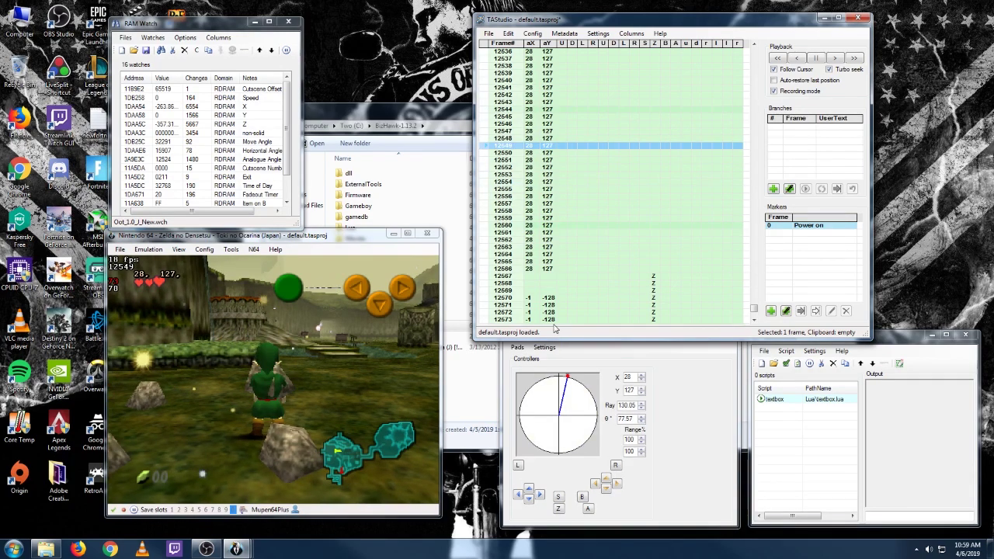
pyautogui.click(567, 378)
pyautogui.moveTo(569, 379); pyautogui.dragTo(571, 380)
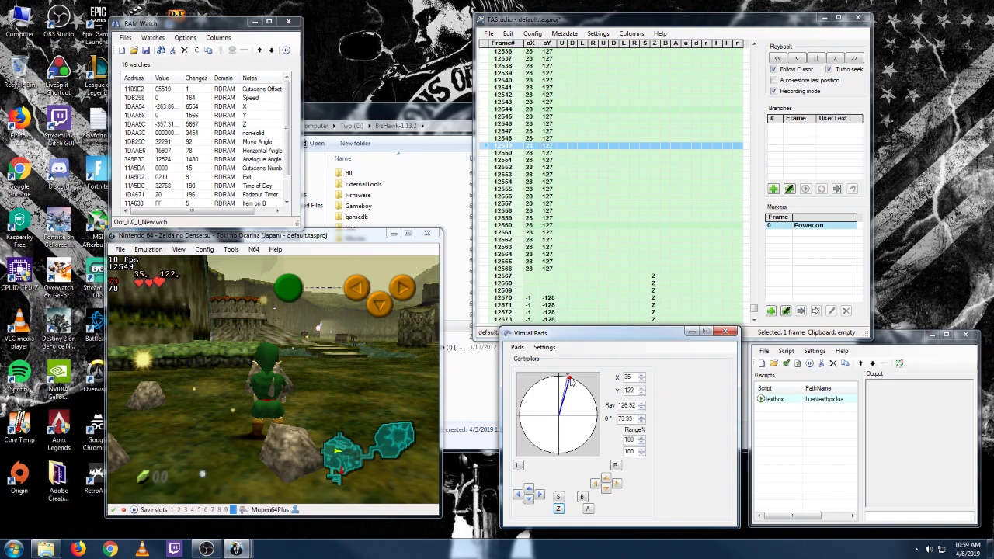
pyautogui.press('f')
pyautogui.press('f')
pyautogui.press('f')
pyautogui.press('f')
pyautogui.press('f')
pyautogui.press('f')
pyautogui.press('f')
pyautogui.press('f')
pyautogui.press('f')
pyautogui.press('f')
pyautogui.press('f')
pyautogui.press('f')
pyautogui.press('f')
pyautogui.press('f')
pyautogui.press('f')
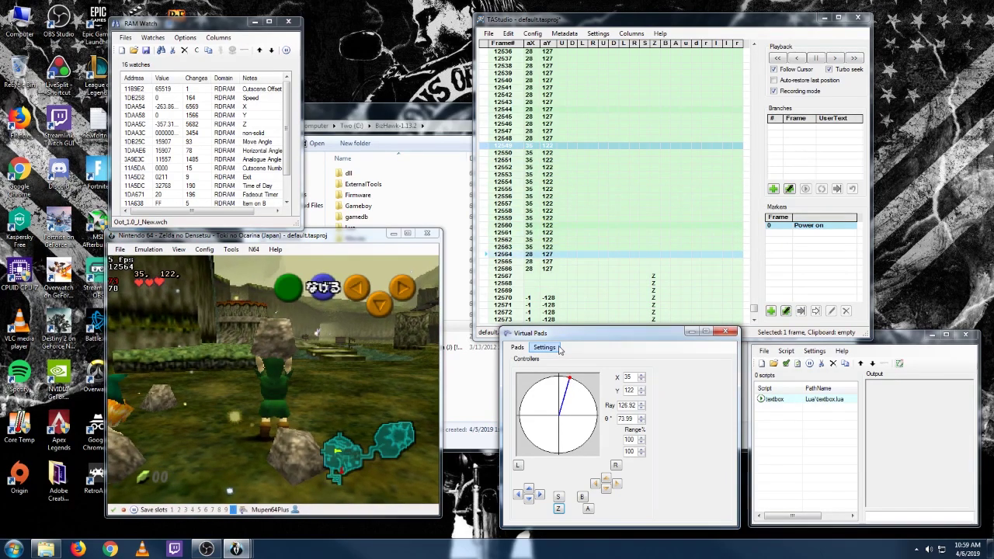
# Seek to frame 12680 and record the backward walk with Z held and the stick at X 10, Y -128 through frame 12868
pyautogui.click(483, 312)
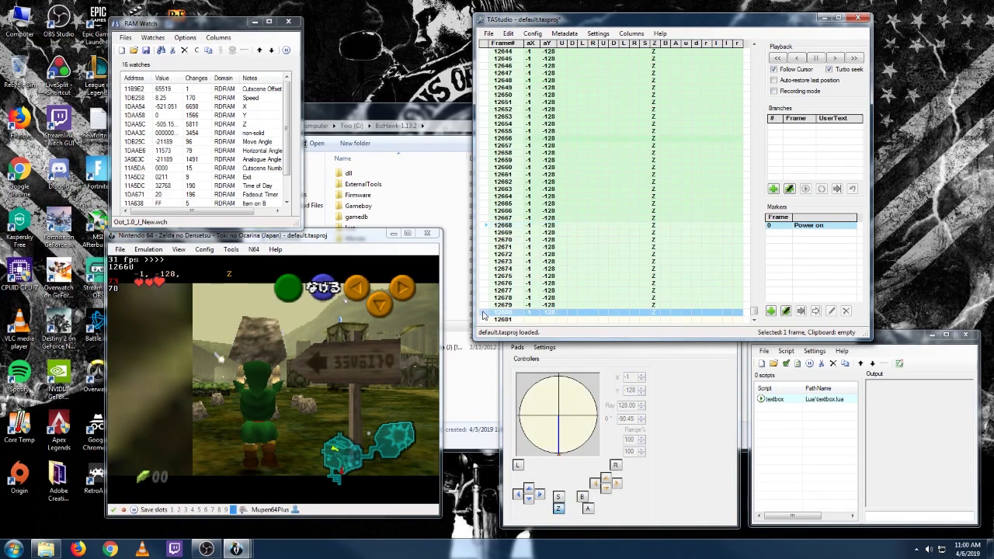
pyautogui.click(561, 458)
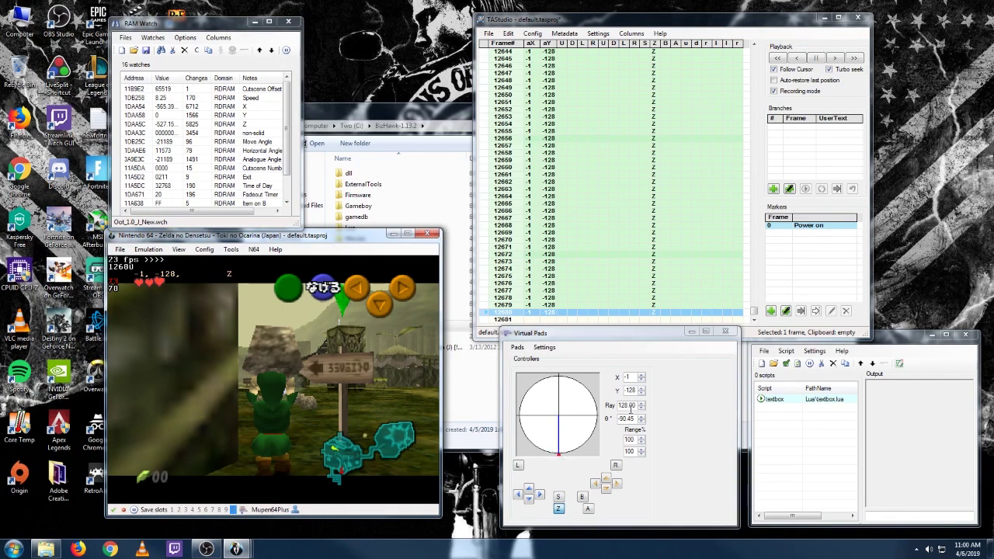
pyautogui.click(641, 377)
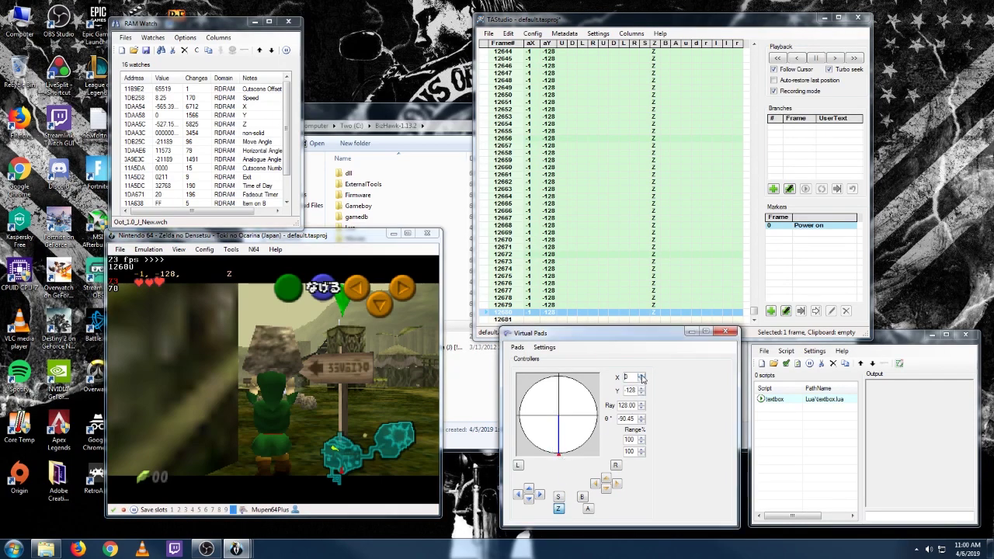
pyautogui.click(640, 377)
pyautogui.click(347, 429)
pyautogui.press('f')
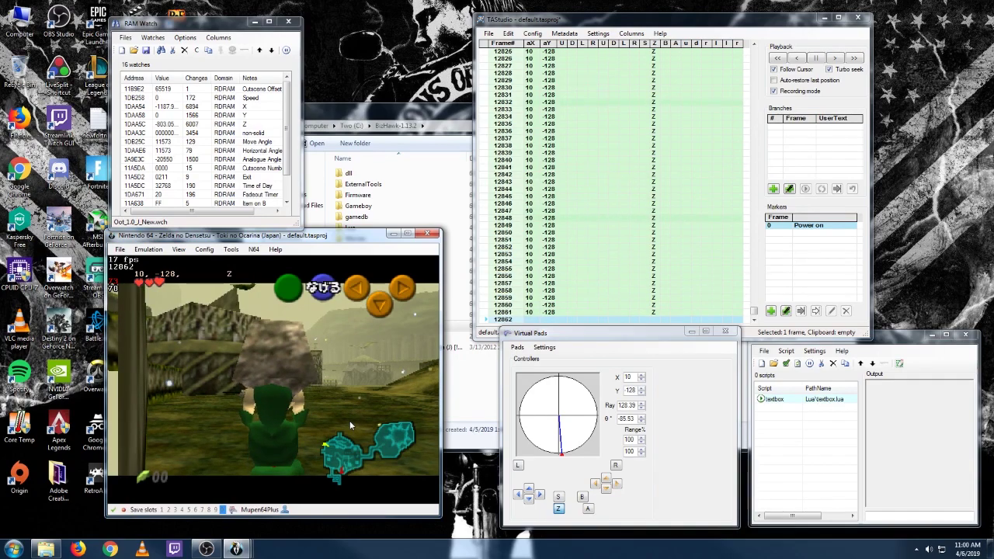
# Return to frame 12840 and re-record the backward walk with Z held and the stick at X -1, Y -128 through frame 12853
pyautogui.click(482, 184)
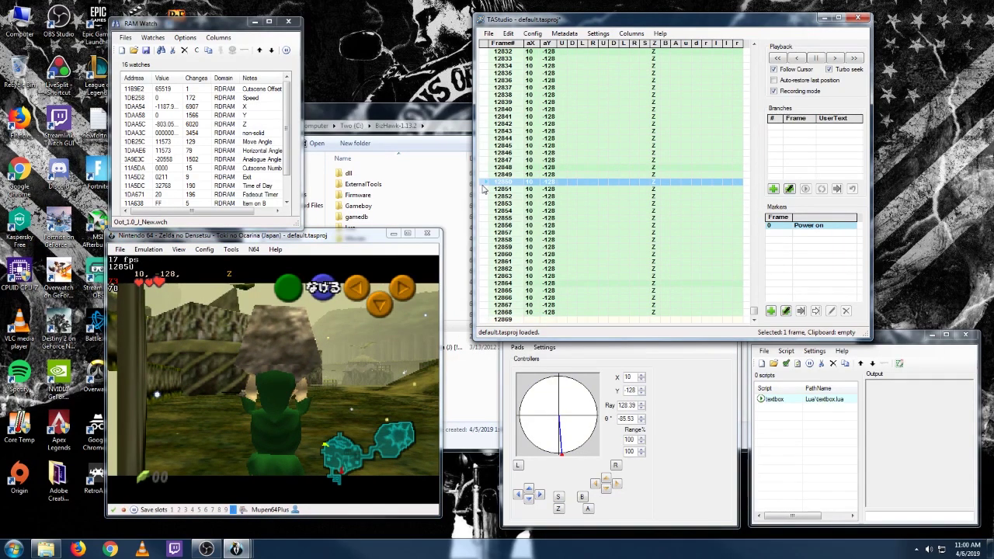
pyautogui.scroll(4, 482, 194)
pyautogui.click(482, 197)
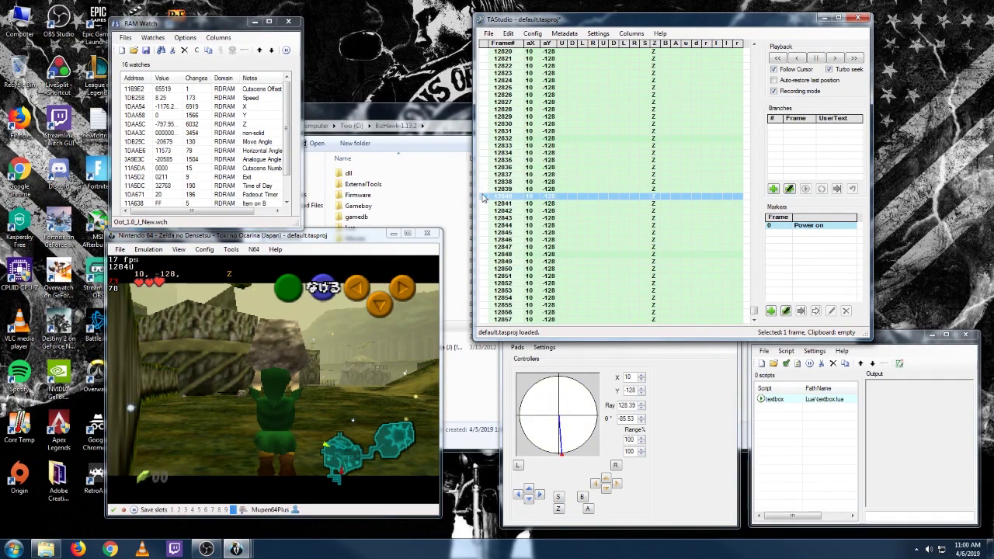
pyautogui.click(559, 456)
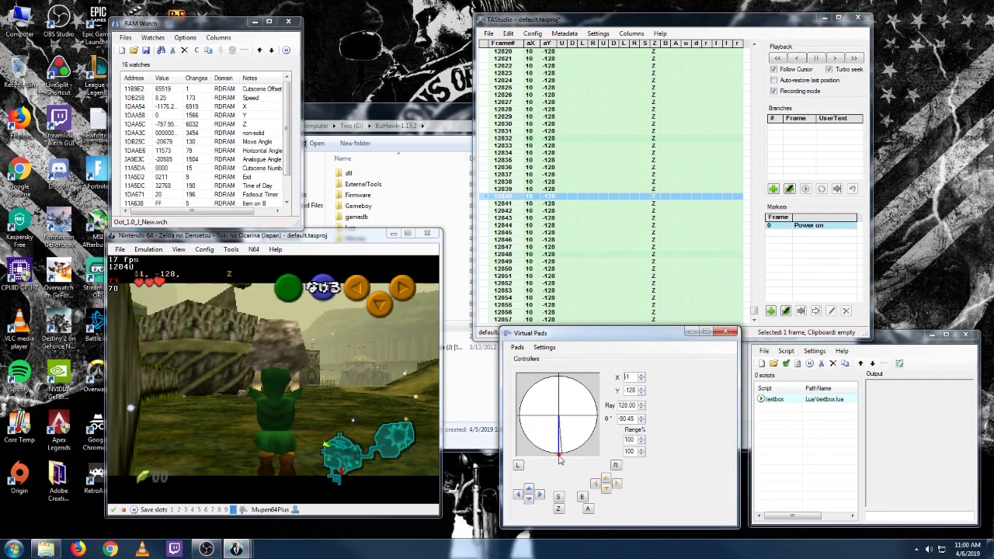
pyautogui.click(559, 509)
pyautogui.press('f')
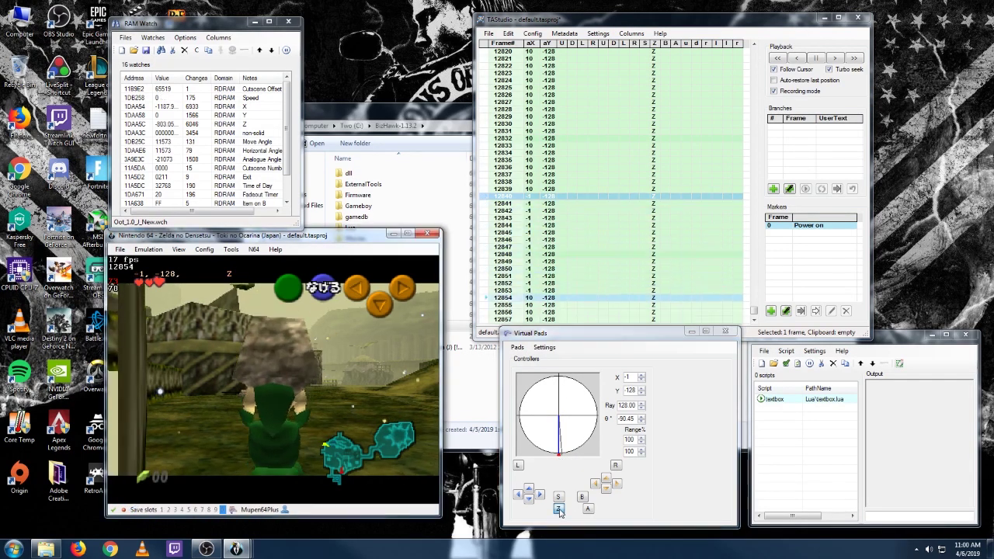
# Rewind to before frame 12840 and re-record the backward walk with Z held and the stick at X -4, Y -128 through frame 12927
pyautogui.click(487, 83)
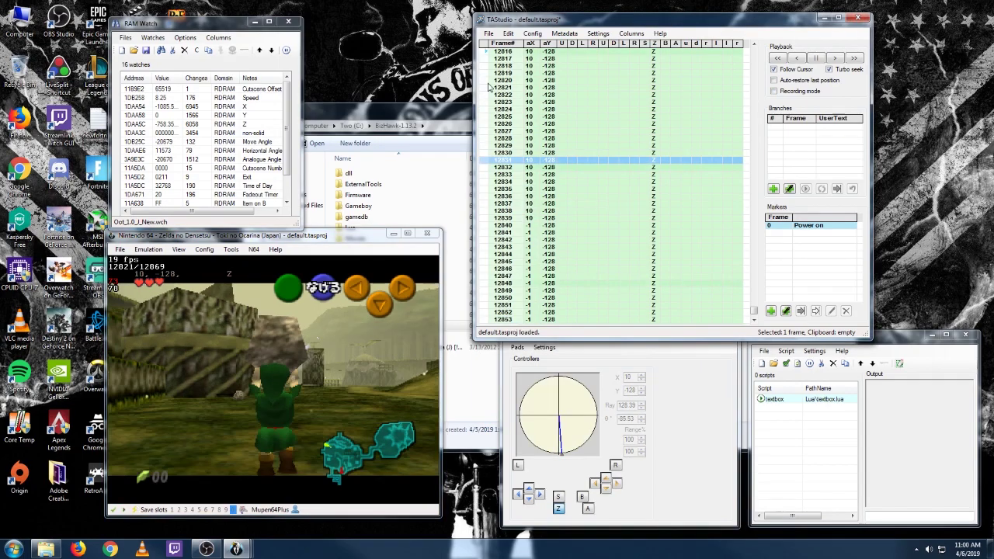
pyautogui.click(559, 463)
pyautogui.click(557, 456)
pyautogui.click(558, 509)
pyautogui.press('f')
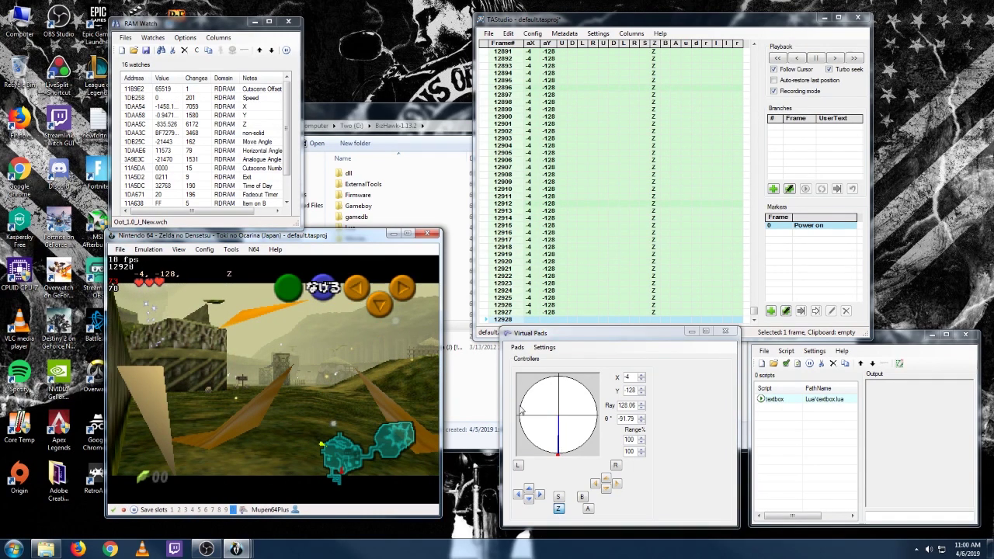
pyautogui.click(484, 265)
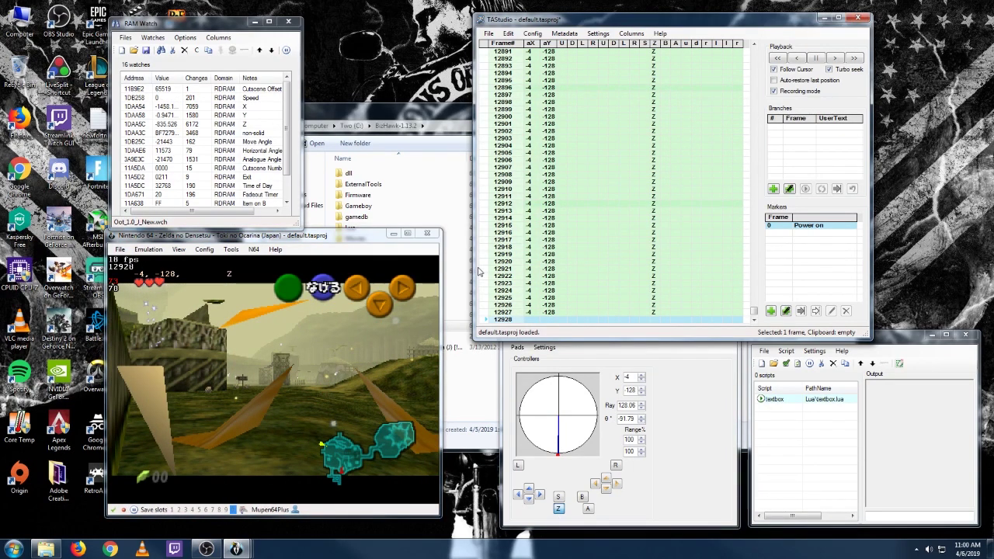
# Return to frame 12917 and re-record through frame 12920 with Z released and the stick at X -4, Y -128
pyautogui.click(483, 264)
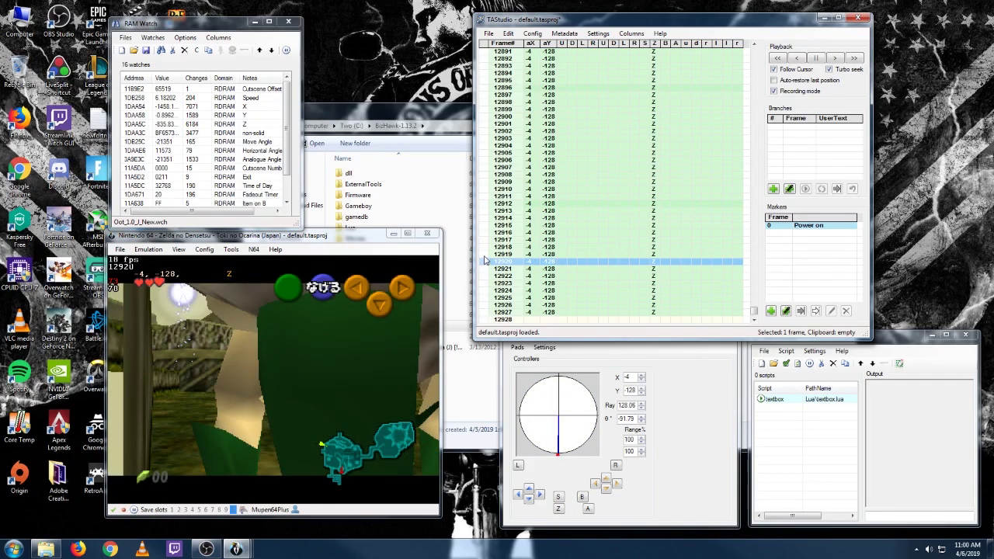
pyautogui.click(483, 283)
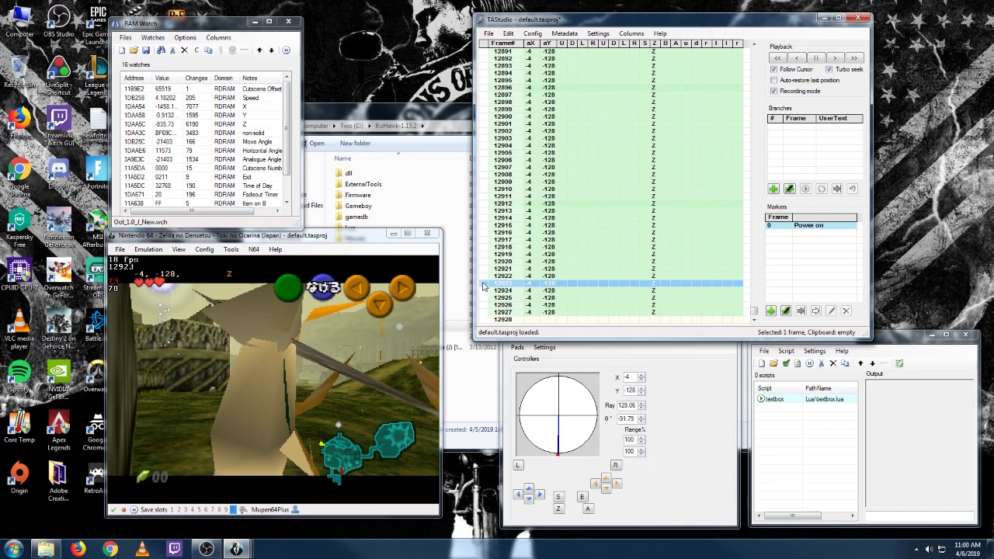
pyautogui.click(483, 254)
pyautogui.click(490, 242)
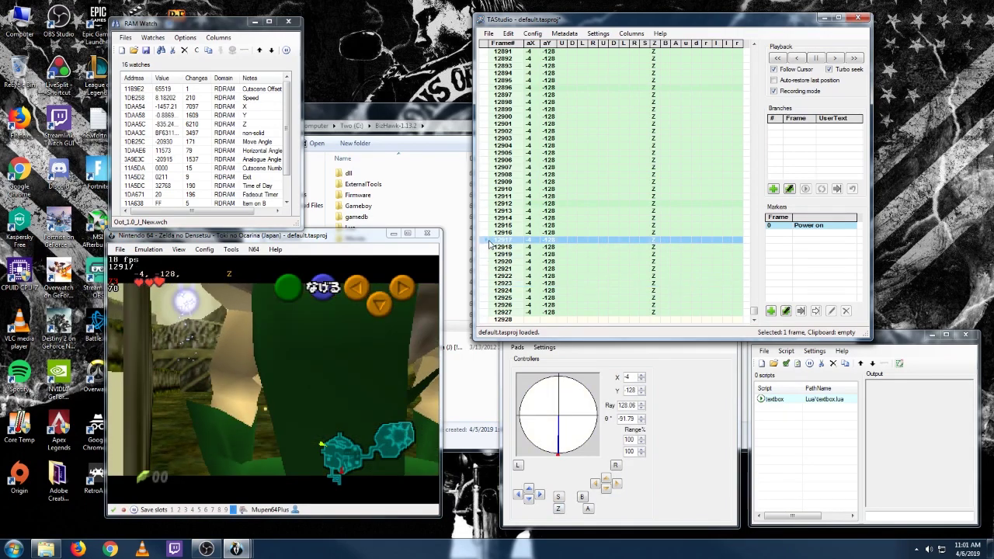
pyautogui.click(492, 226)
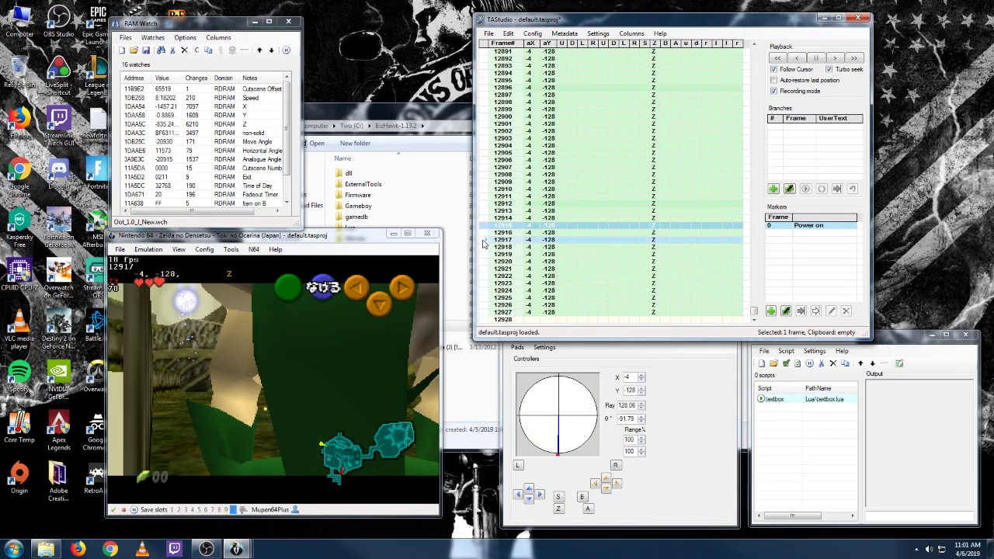
pyautogui.click(483, 242)
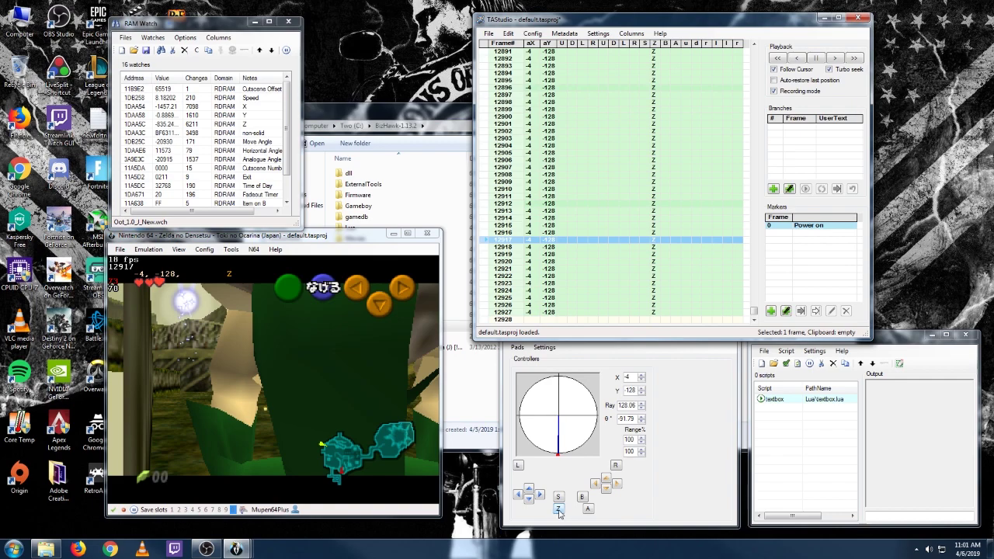
pyautogui.press('f')
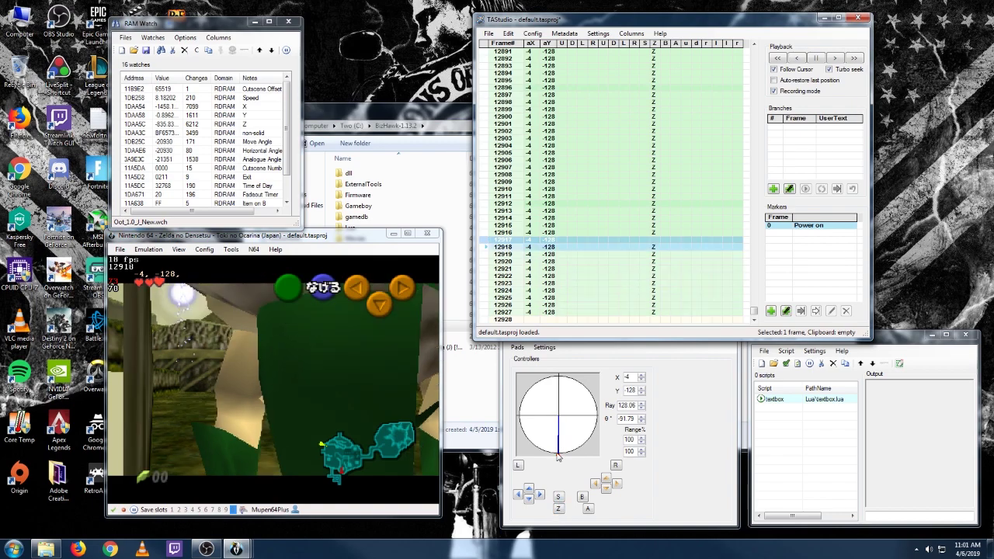
pyautogui.press('f')
pyautogui.press('f')
pyautogui.press('f')
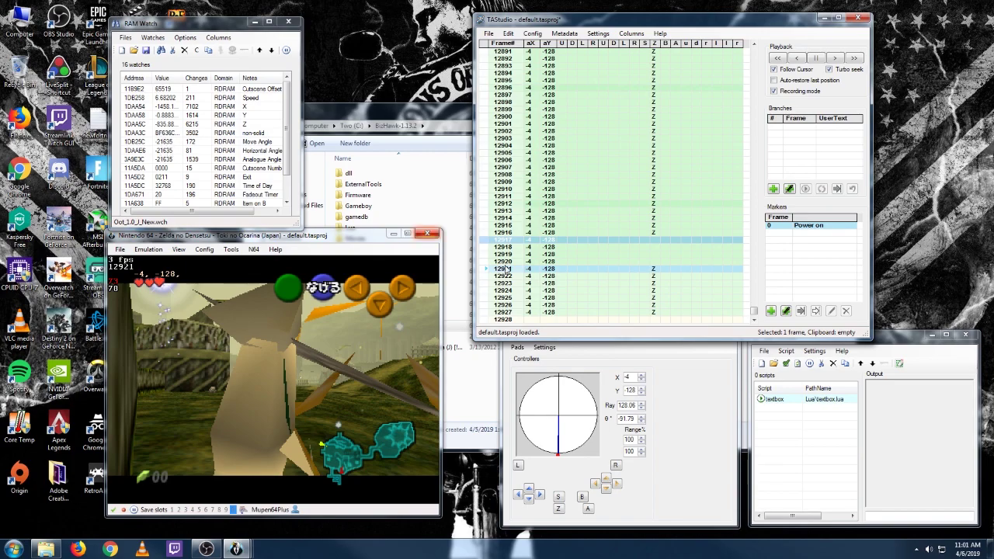
# Record frames 12921 to 12923 with no input, followed by Z alone on a neutral stick through frame 12926
pyautogui.click(560, 495)
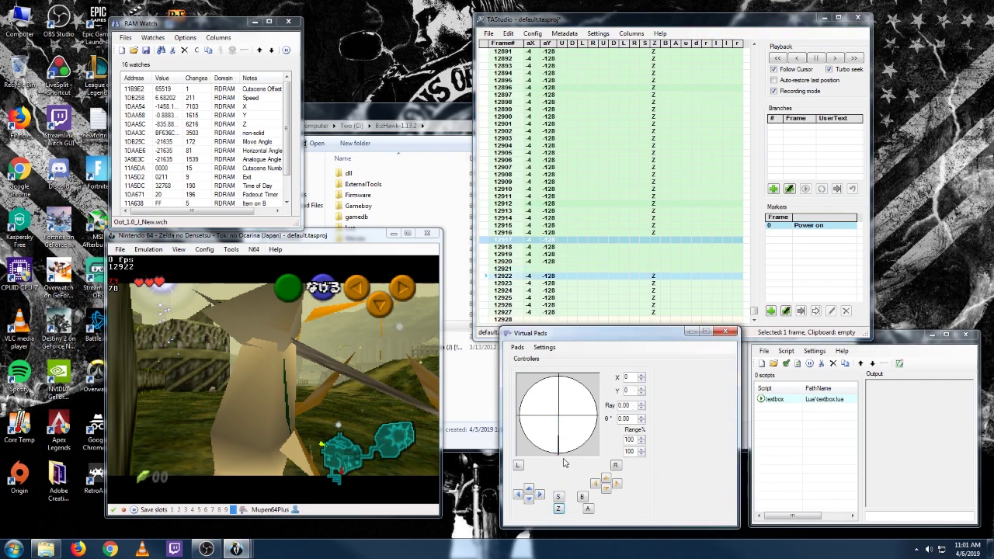
pyautogui.click(558, 511)
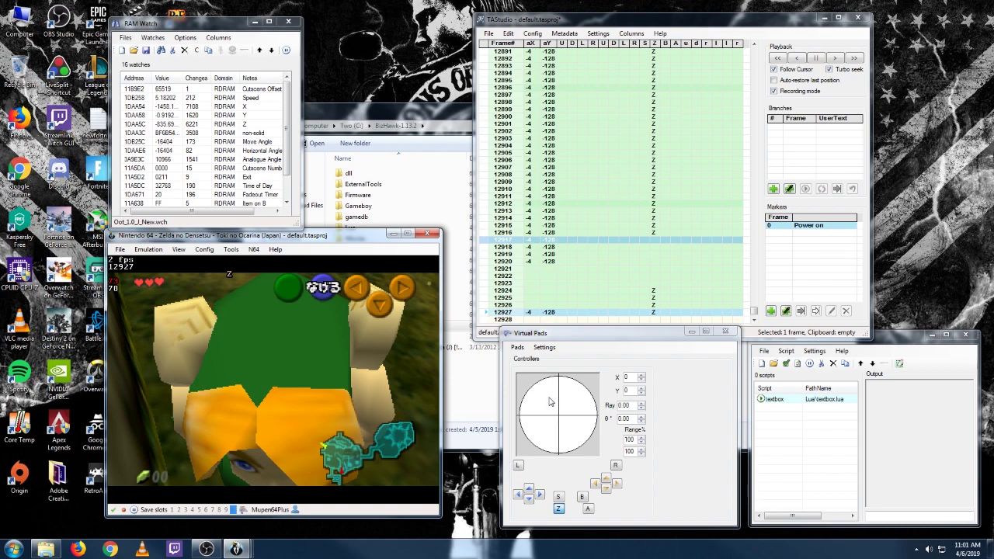
# Record the backward walk from frame 12927 through frame 12962 with Z held and the stick at X -1, Y -128
pyautogui.click(560, 458)
pyautogui.click(559, 460)
pyautogui.press('f')
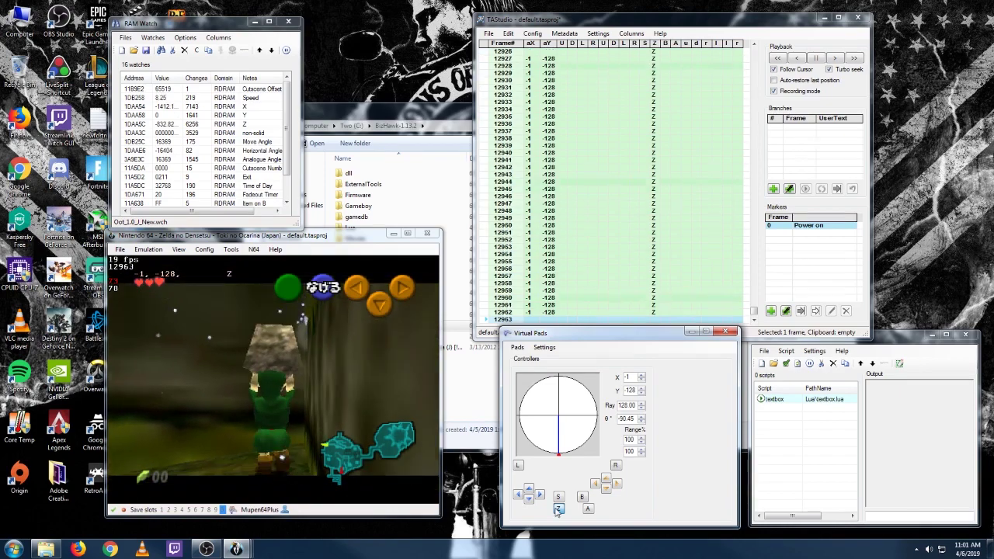
pyautogui.press('Pause')
# Seek back to frame 12950 in the recorded backward walk
pyautogui.click(558, 509)
pyautogui.click(488, 225)
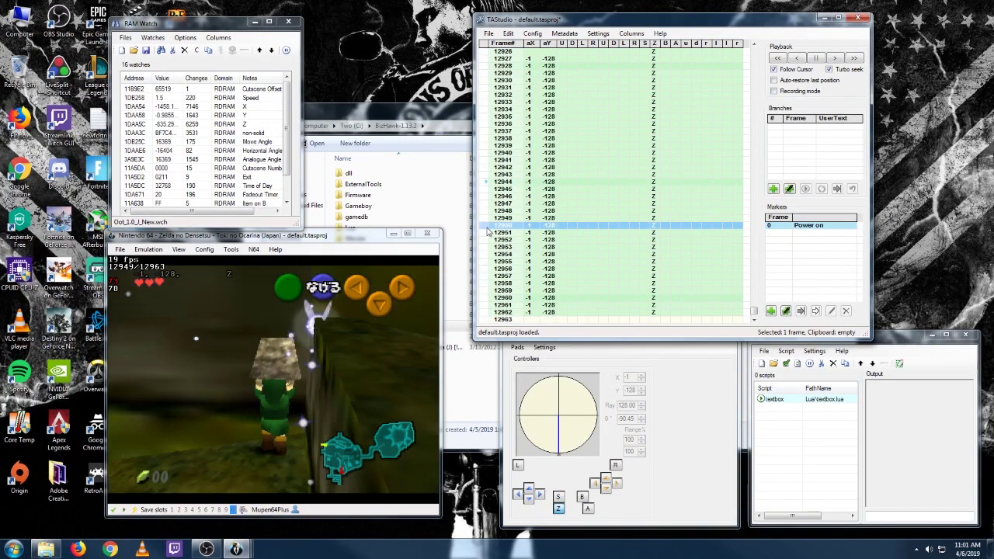